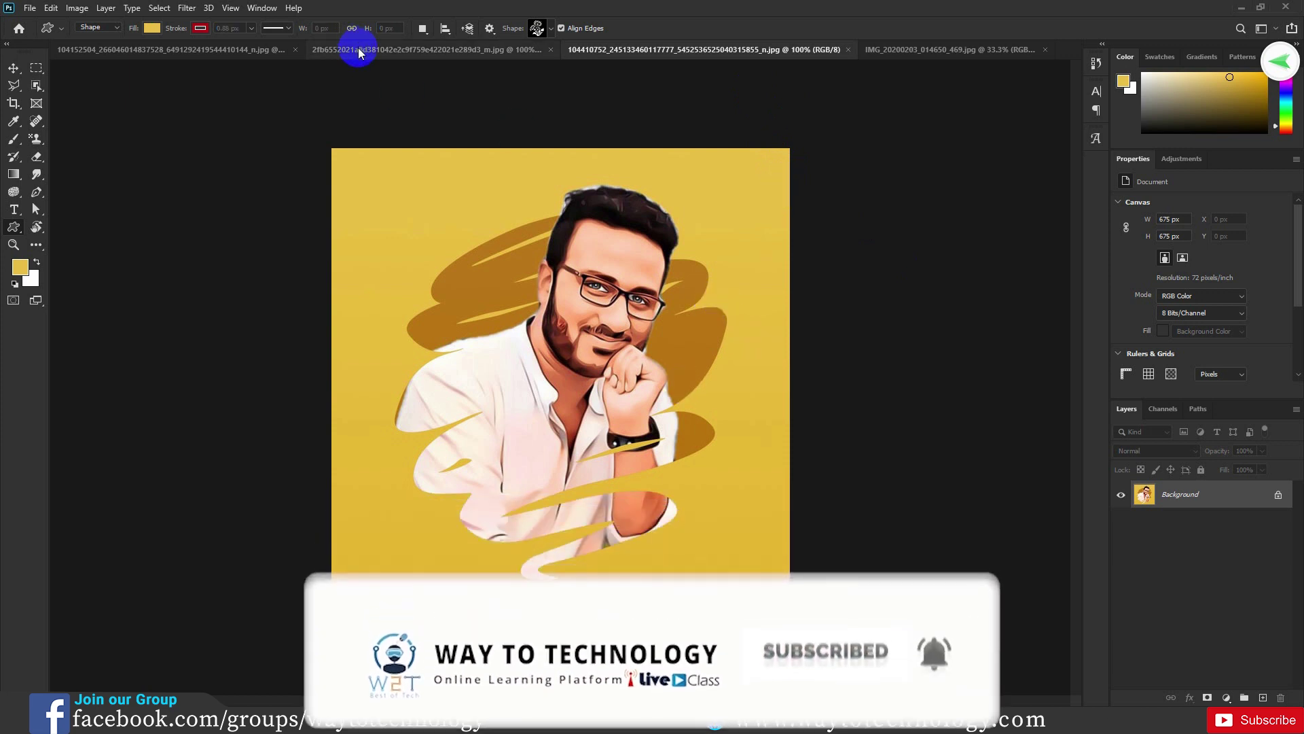
Compare the woman's and man's finished cartoon portraits, then bring up the Way to Technology channel in Firefox.
left_click(357, 48)
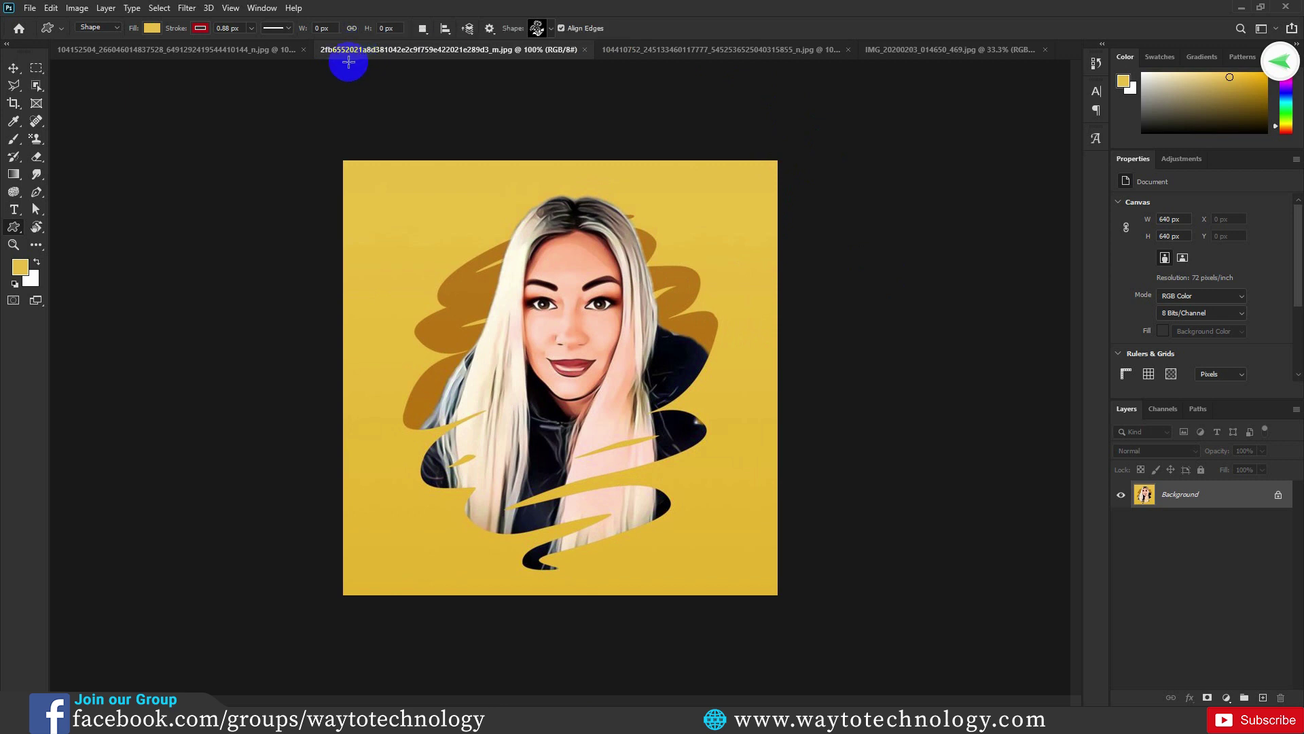
left_click(239, 50)
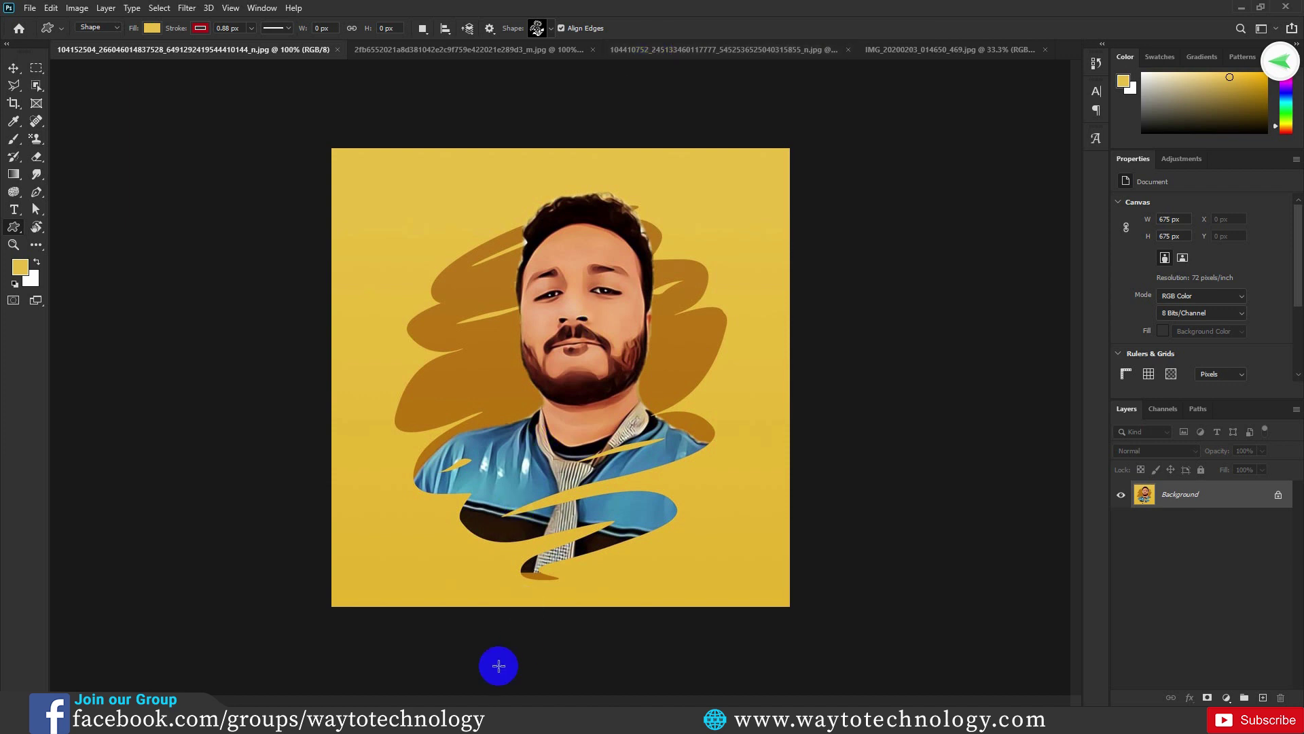
left_click(435, 720)
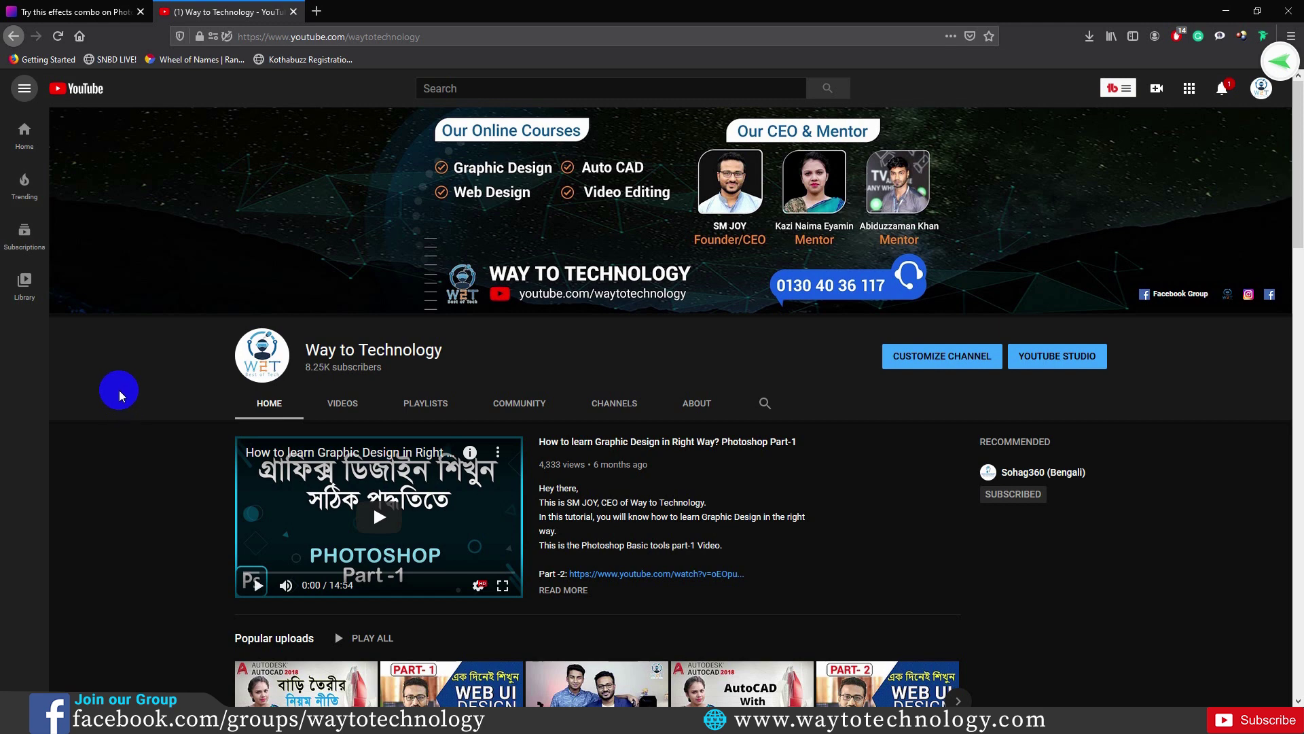
Show the Way to Technology channel's Playlists page and scroll down its list of playlists.
left_click(428, 405)
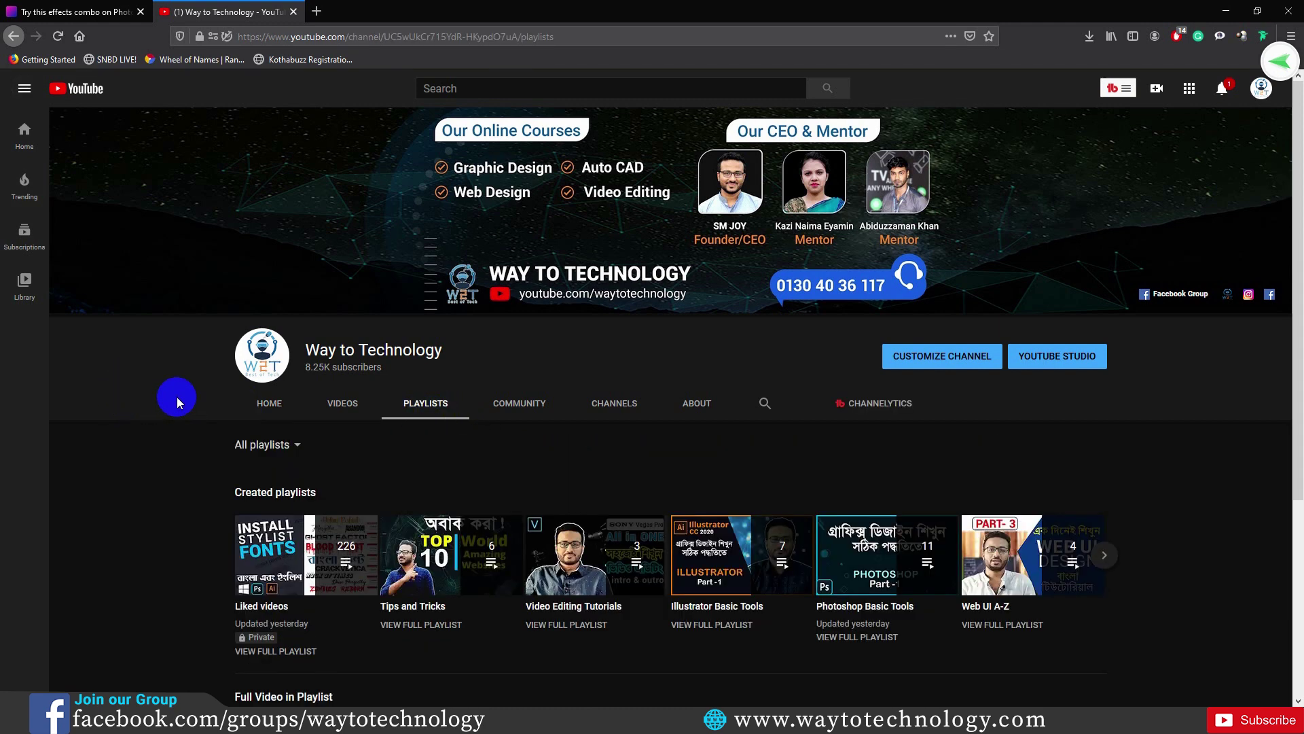
scroll(176, 397, "down", 3)
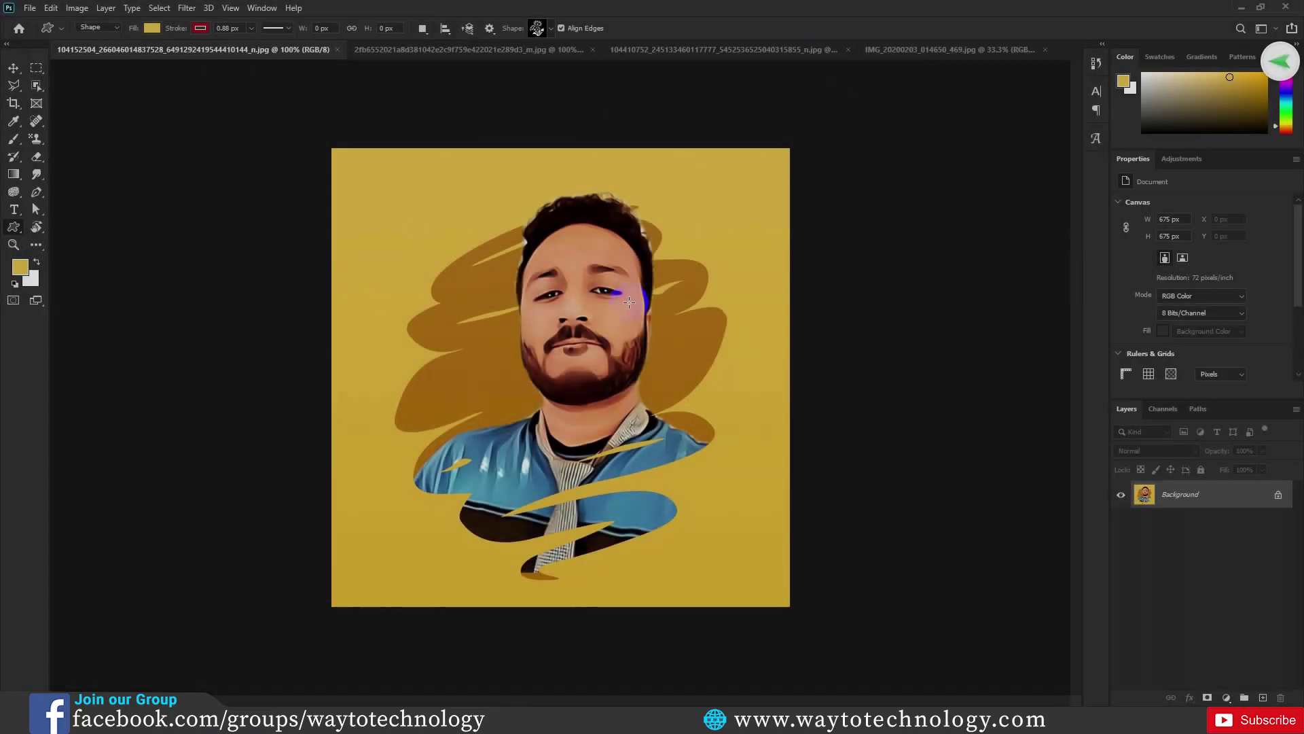
Look over the man's and woman's cartoon examples and the original unedited IMG_20200203 photo.
left_click(656, 49)
left_click(499, 50)
left_click(923, 50)
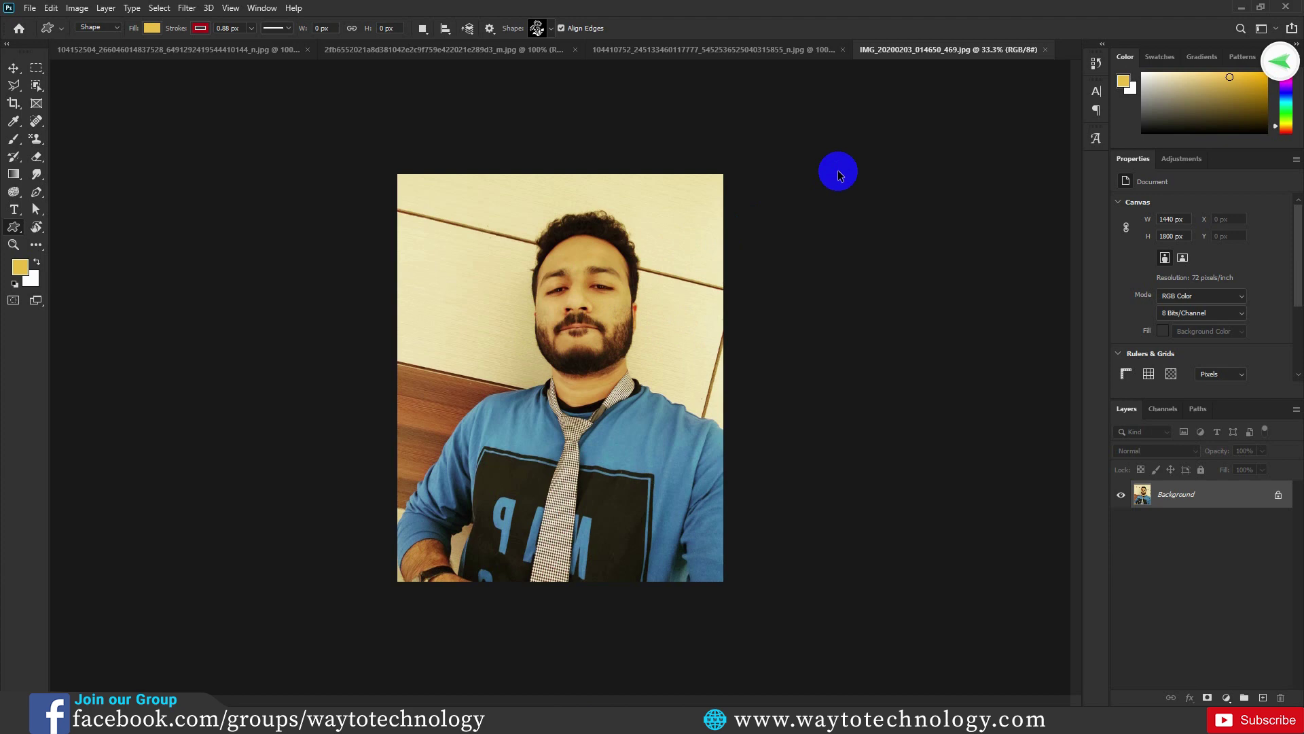
Create a new 800 × 800 px document at 300 pixels/inch and zoom out to see it.
key("ctrl+n")
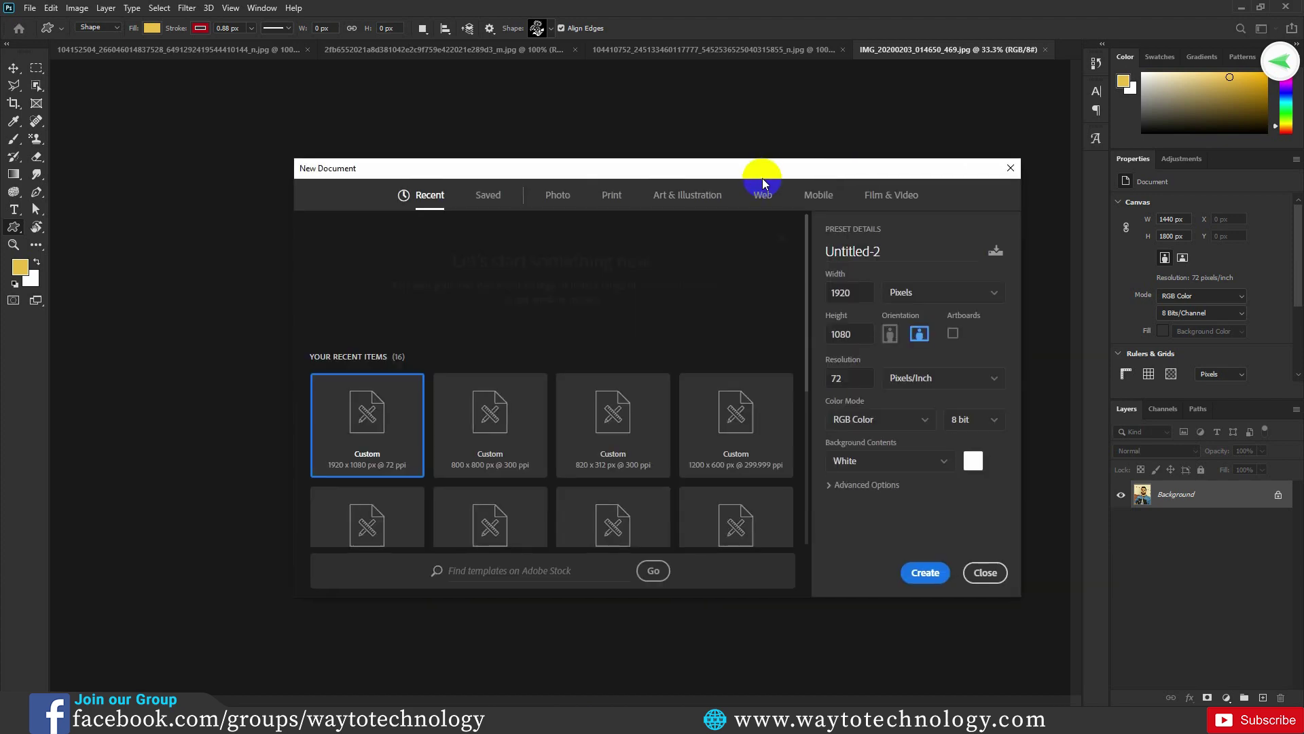
left_click_drag(859, 293, 808, 297)
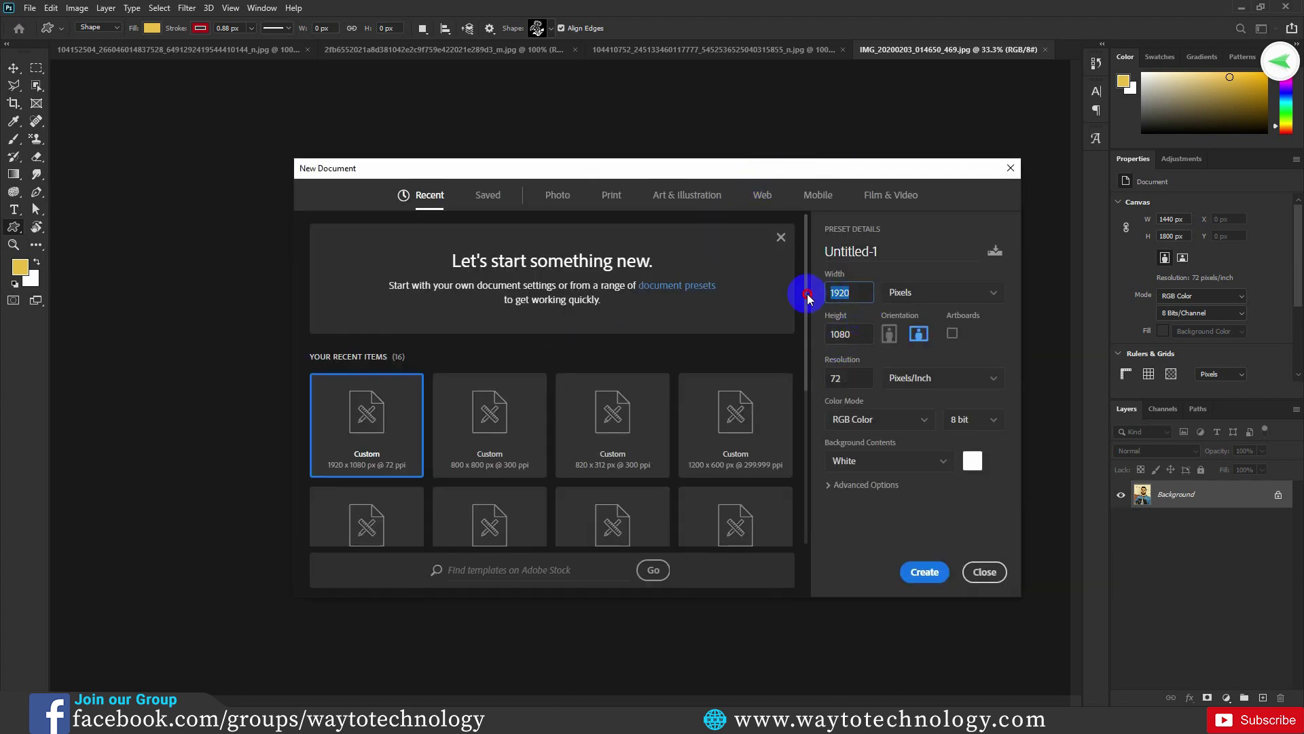
type("800")
left_click_drag(873, 335, 815, 333)
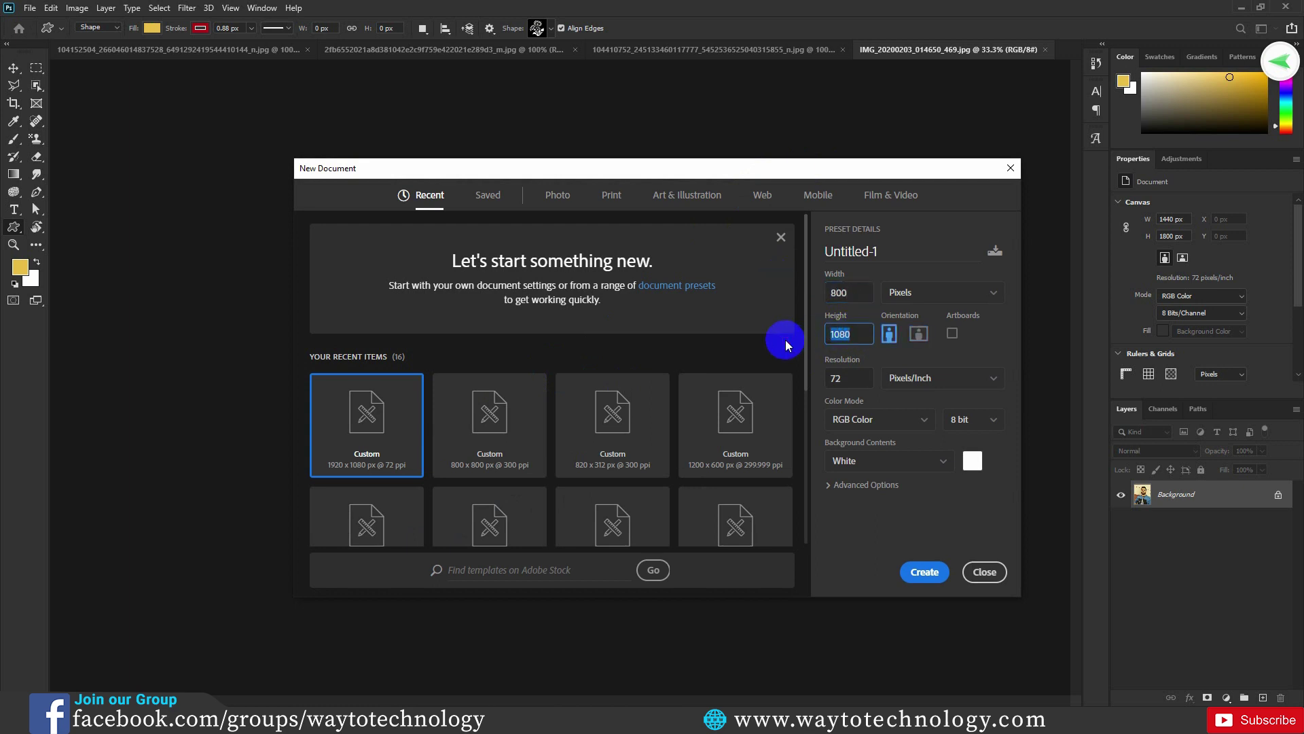
type("0")
type("800")
left_click_drag(842, 377, 774, 379)
type("300")
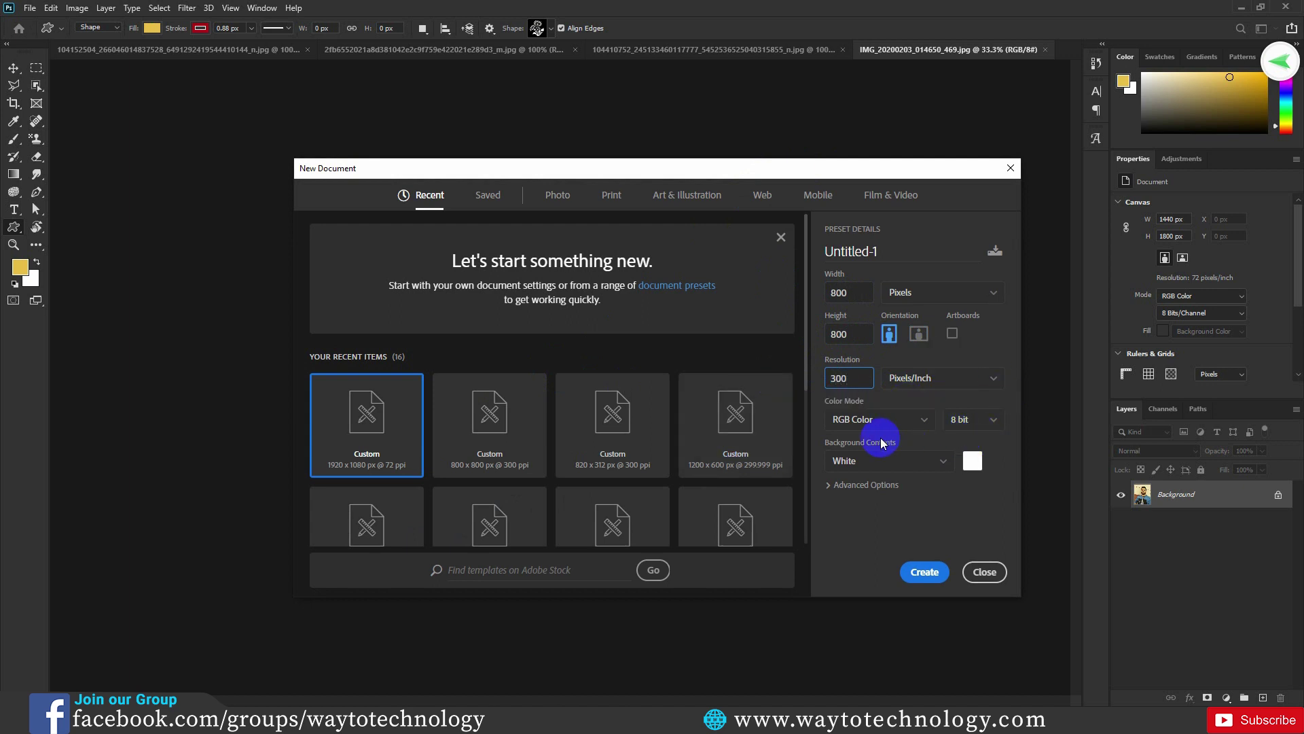
left_click(925, 574)
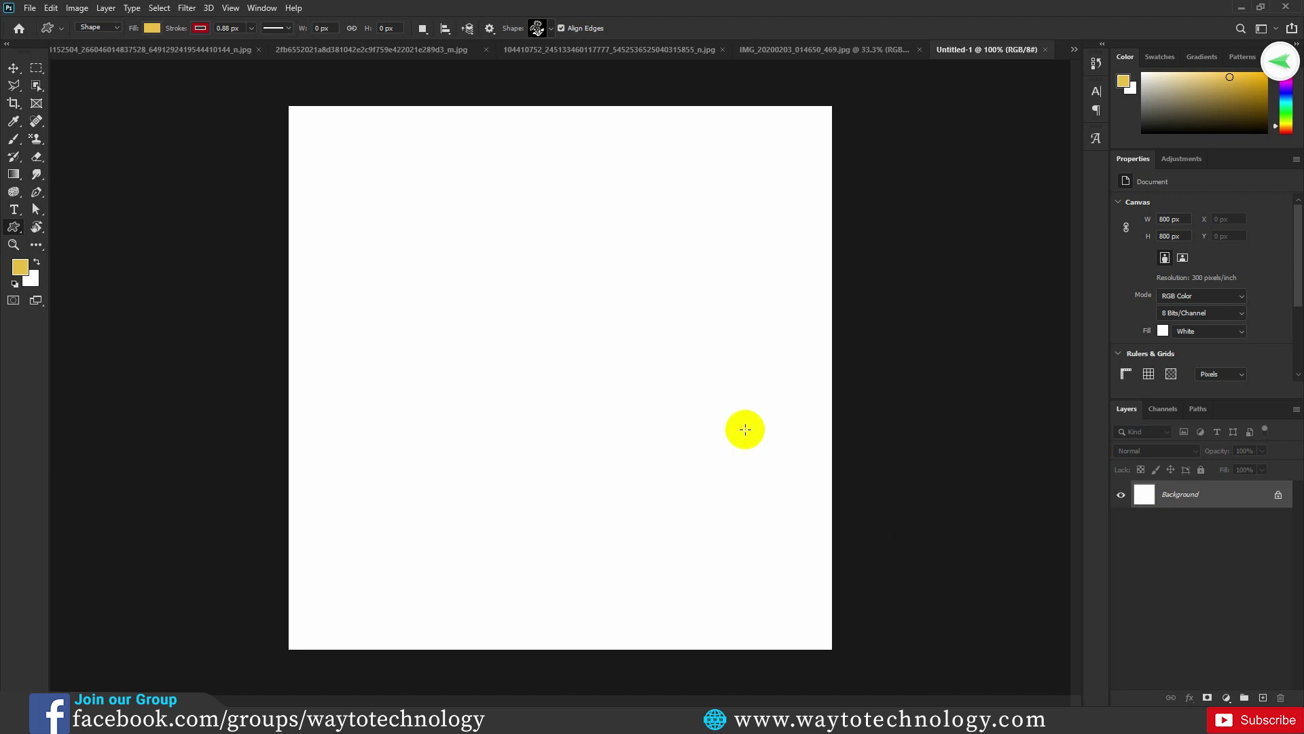
key("ctrl+minus")
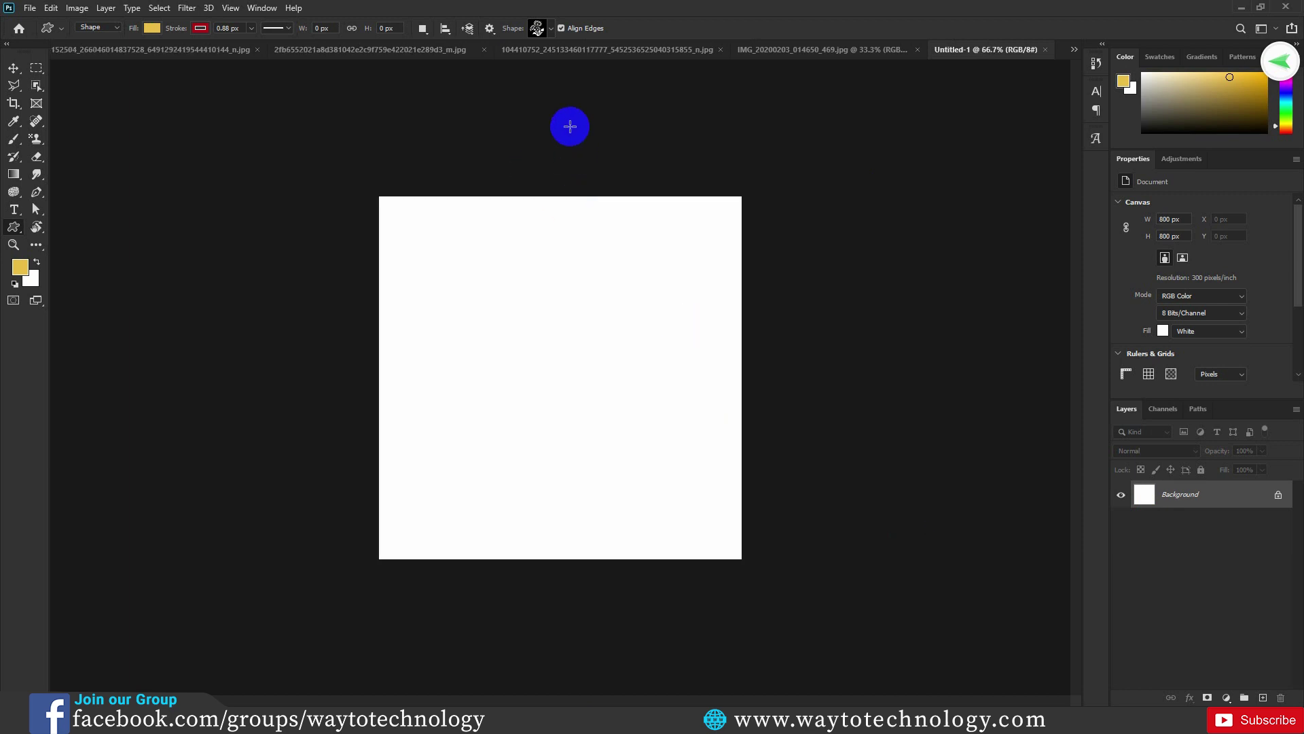
left_click(530, 50)
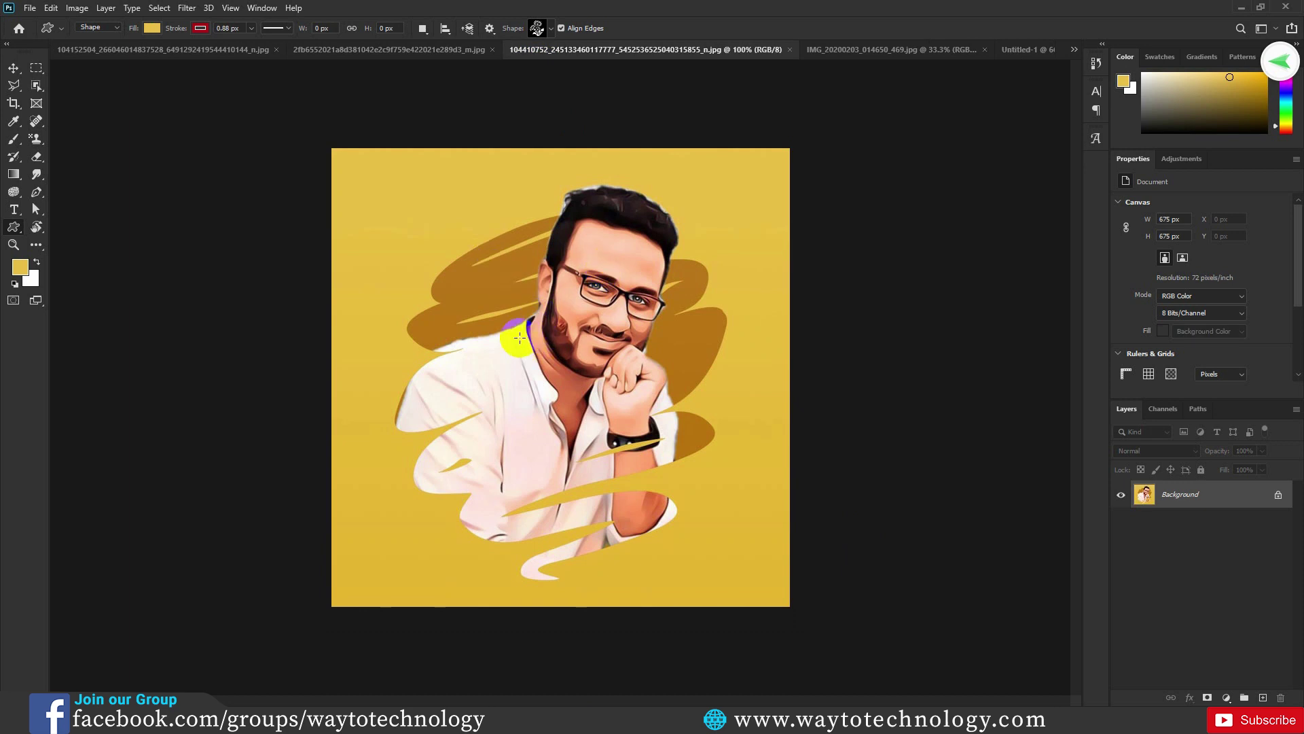
left_click(391, 50)
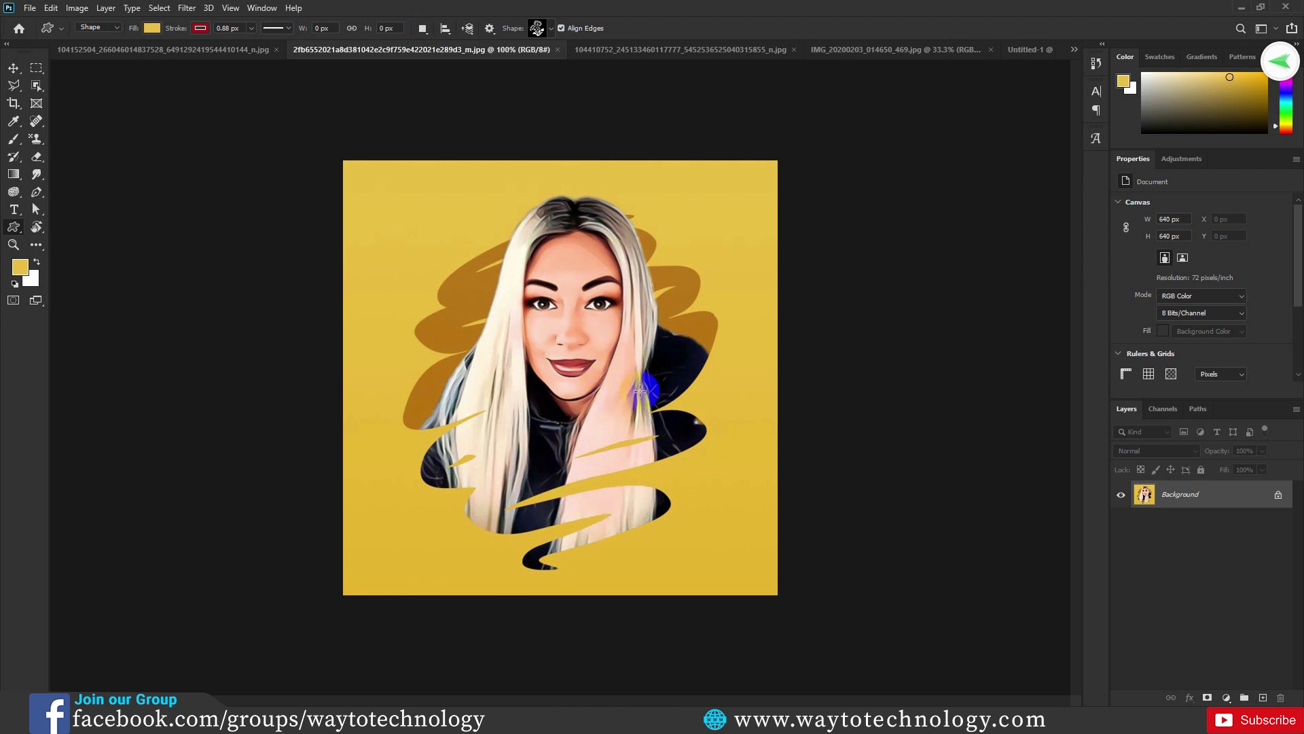
left_click(1028, 49)
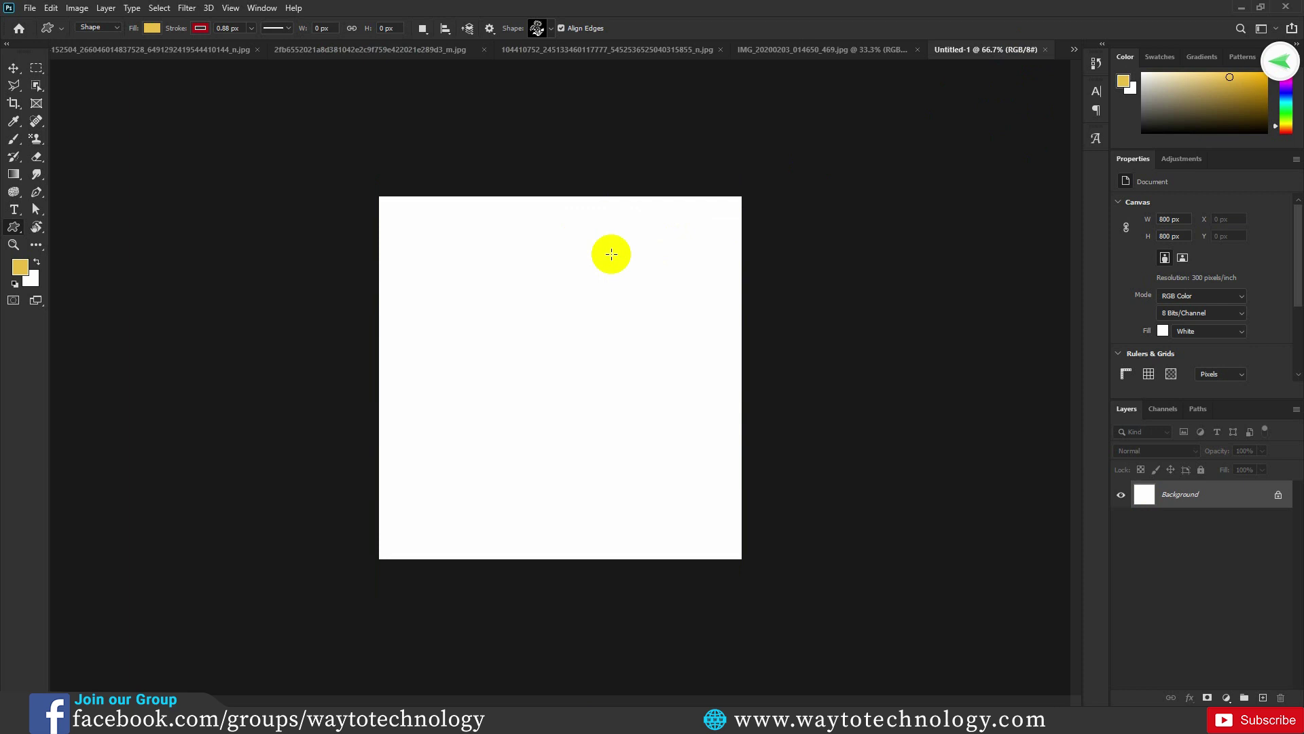
left_click(352, 204)
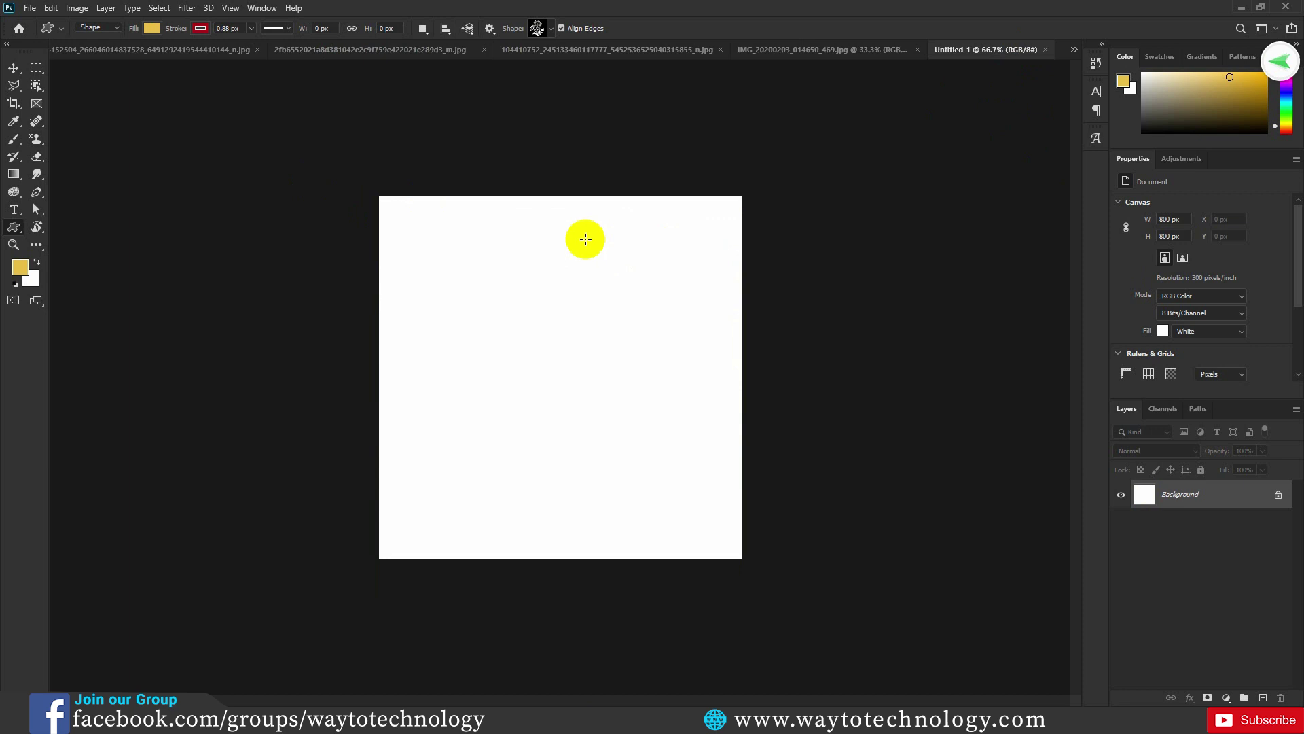
left_click(116, 195)
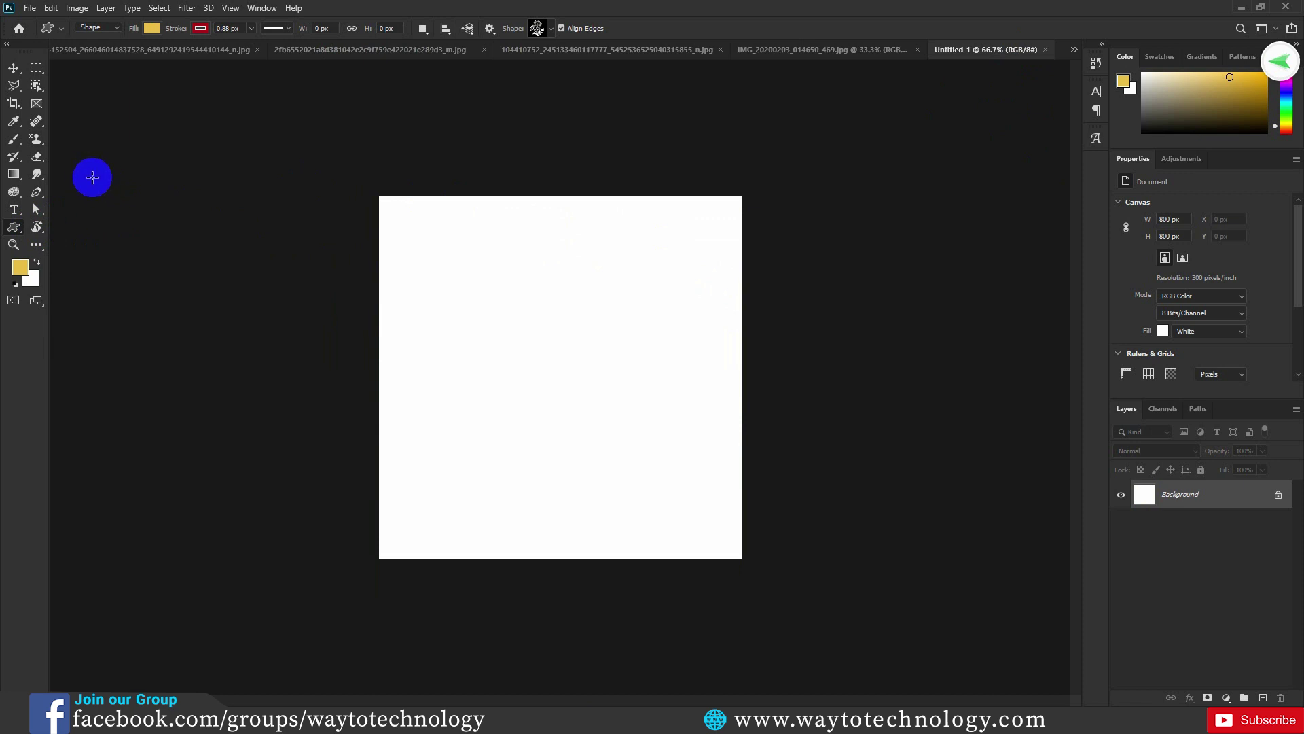
Select the Custom Shape tool and browse the shape picker's Flowers folder.
left_click(551, 30)
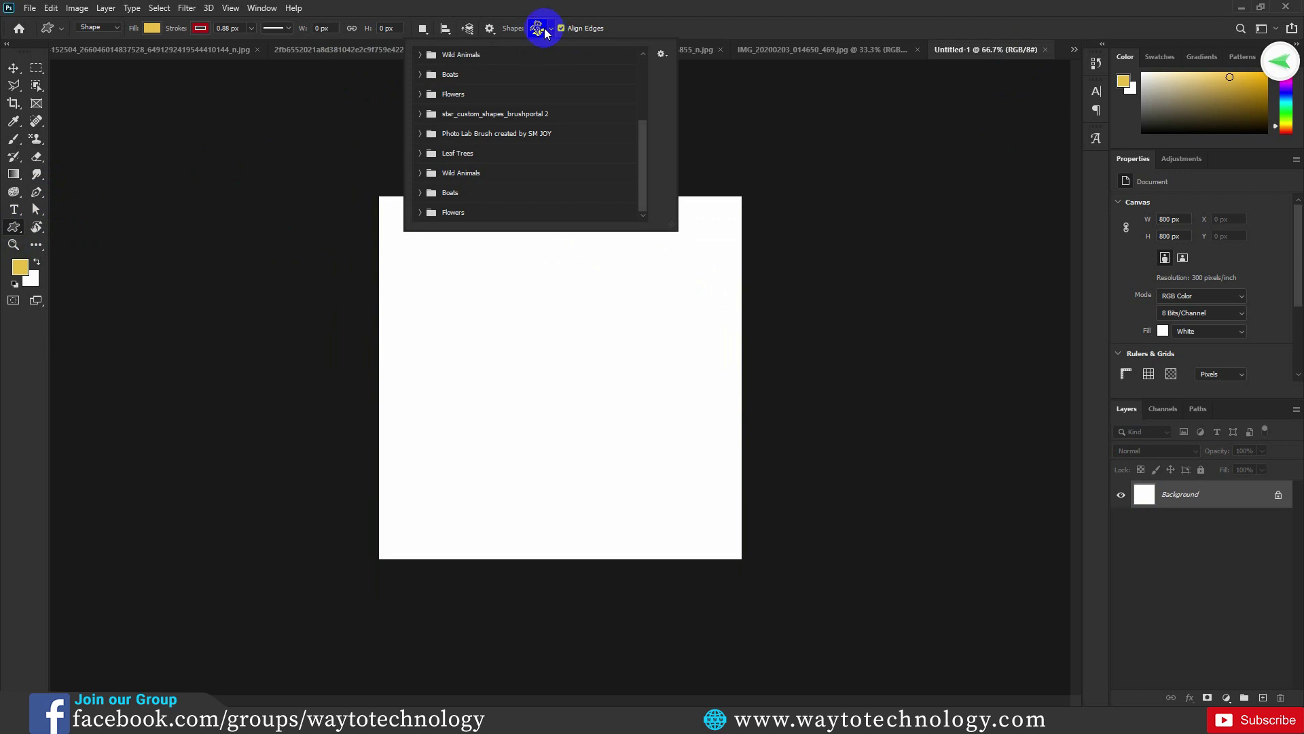
left_click(542, 28)
left_click(13, 68)
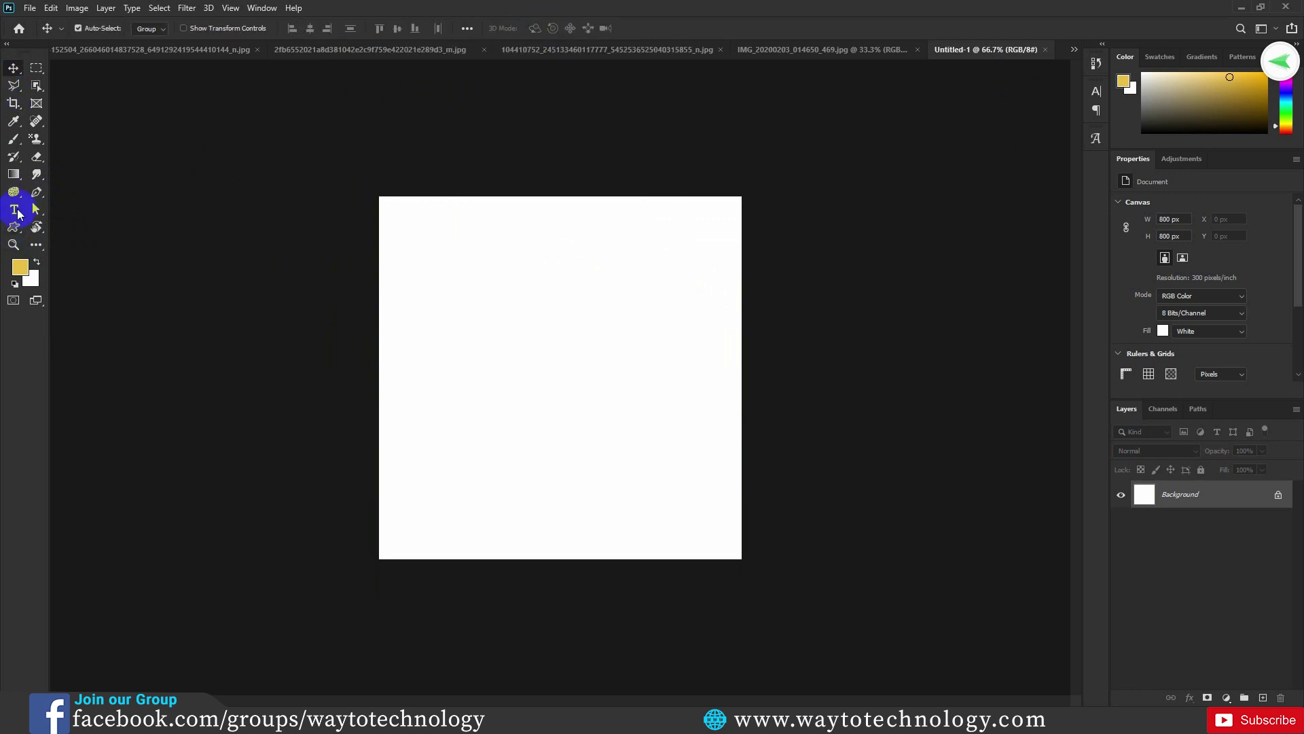
left_click(14, 227)
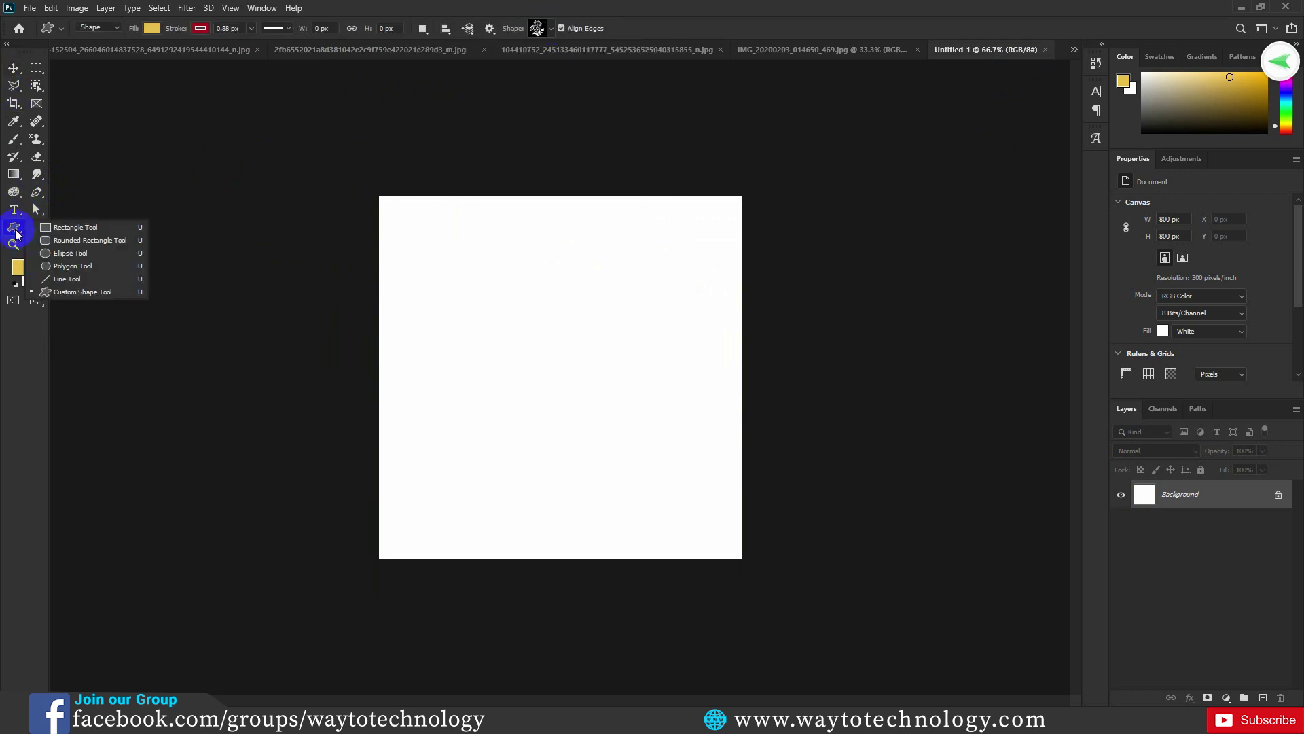
left_click(86, 293)
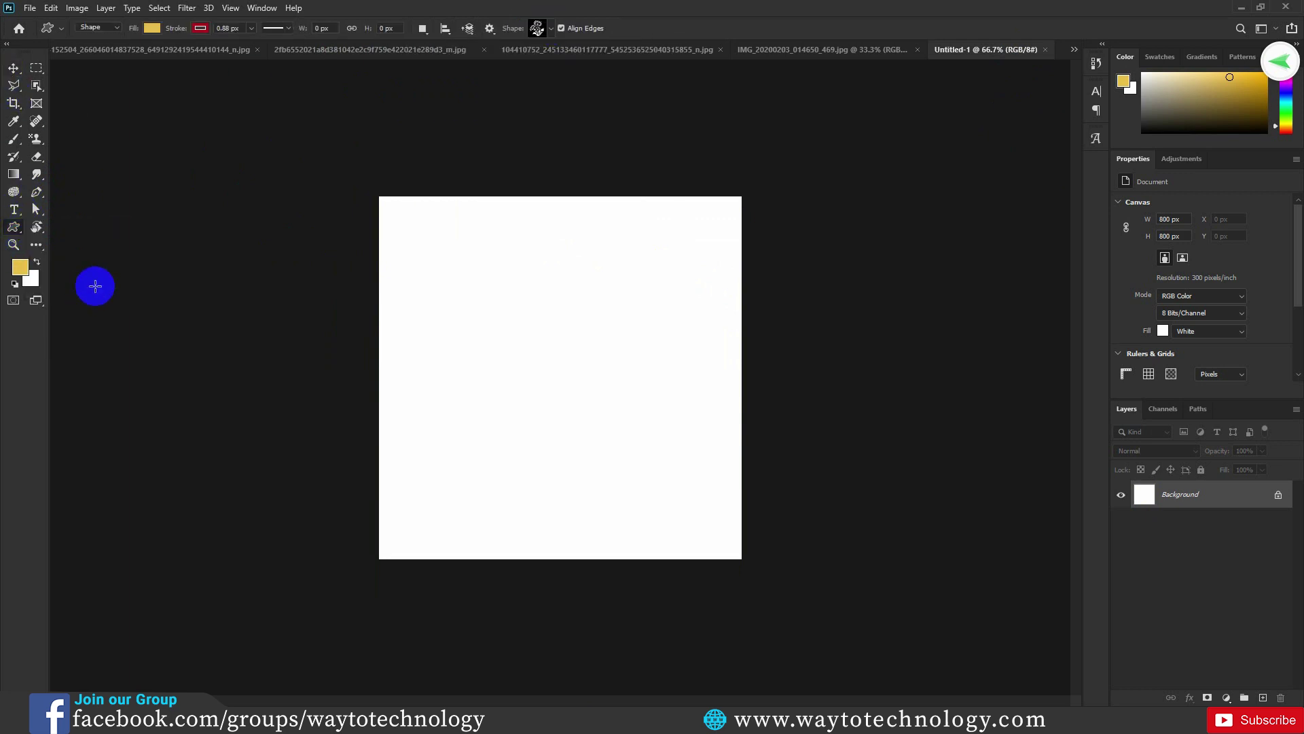
left_click(548, 27)
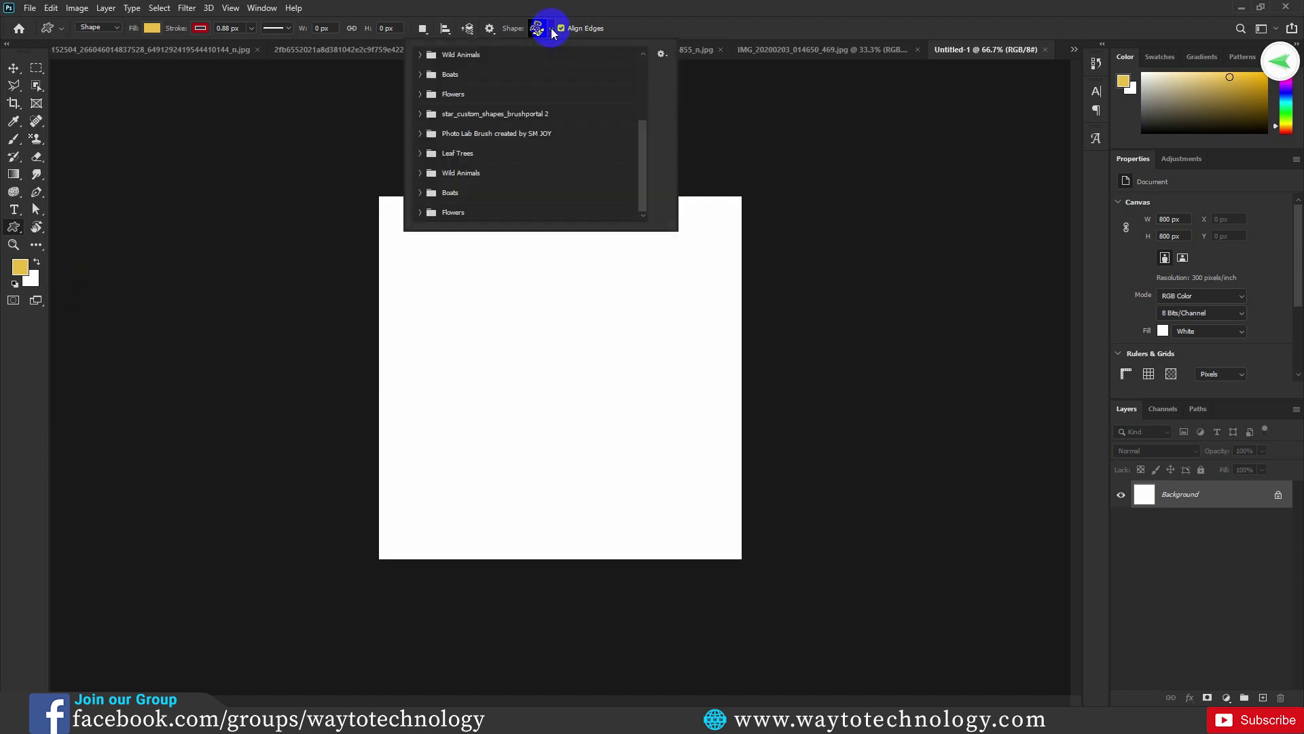
left_click(455, 212)
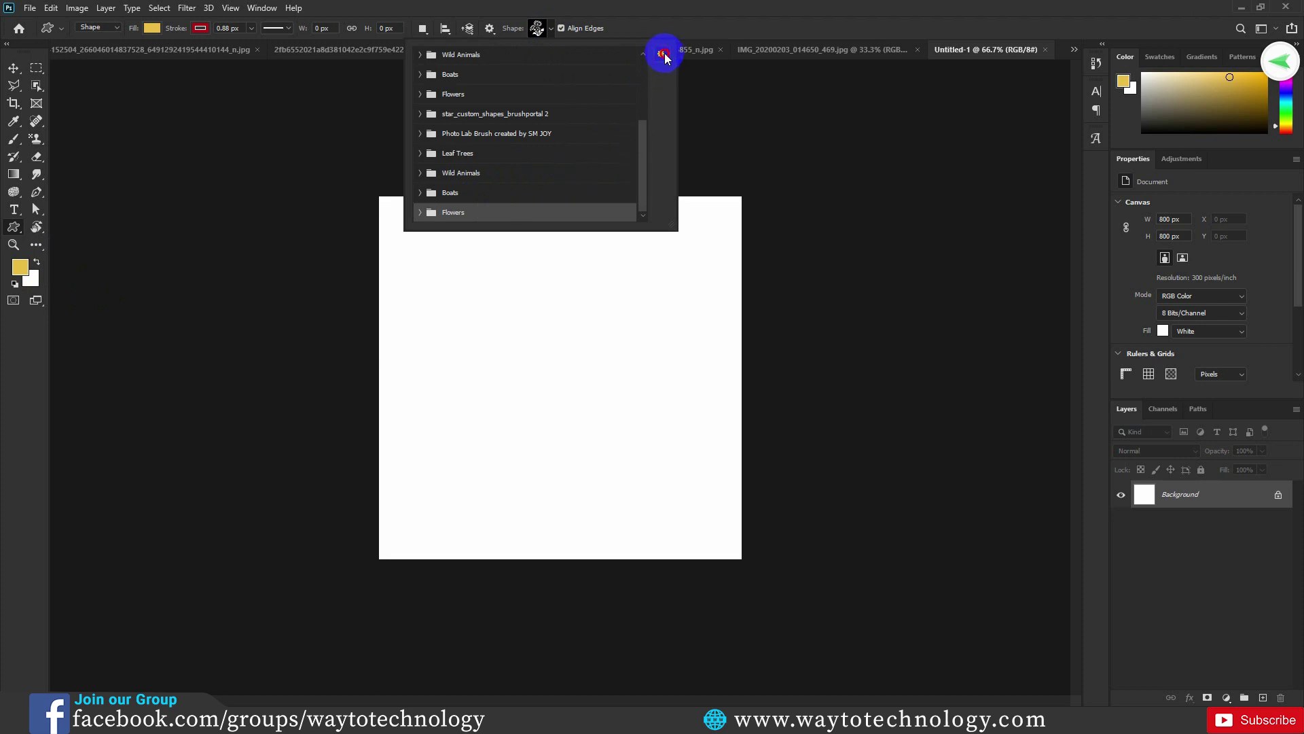
Import the Photo Lab Frame shapes file into the custom shape list.
left_click(662, 54)
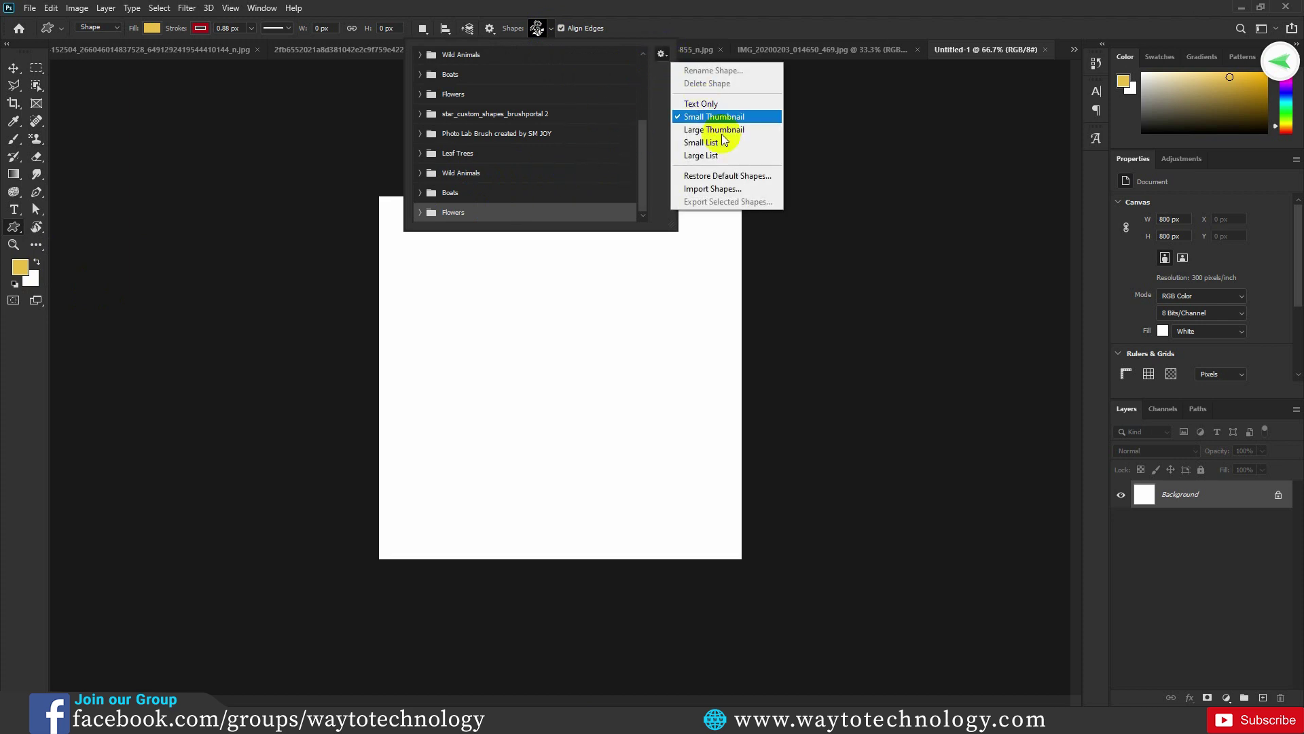
left_click(719, 190)
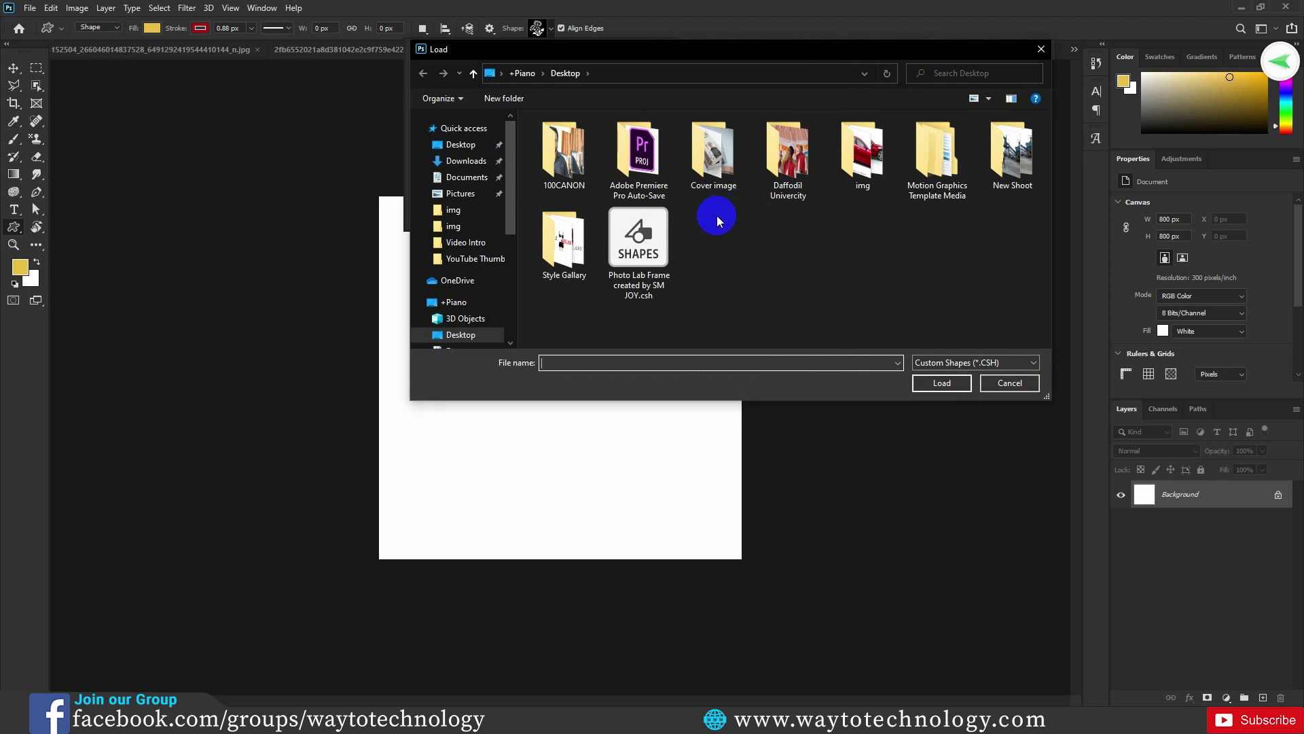
left_click(656, 253)
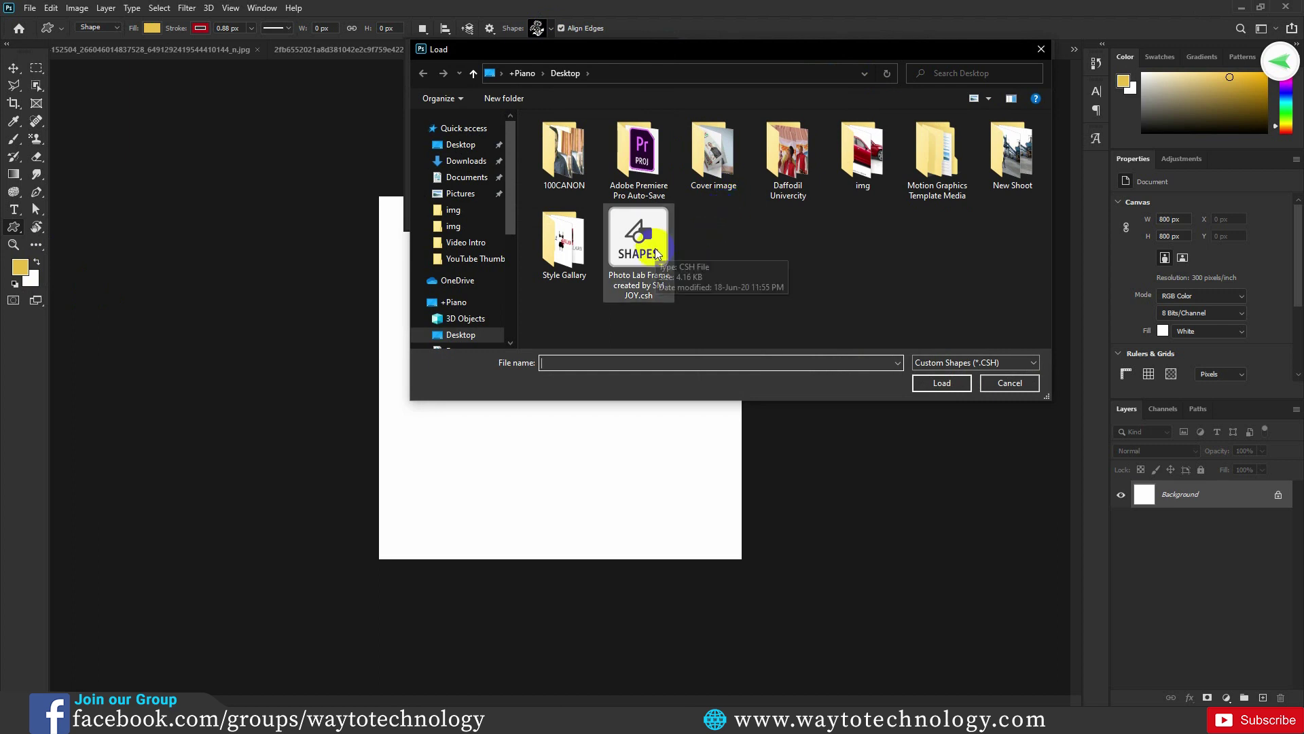
left_click(663, 232)
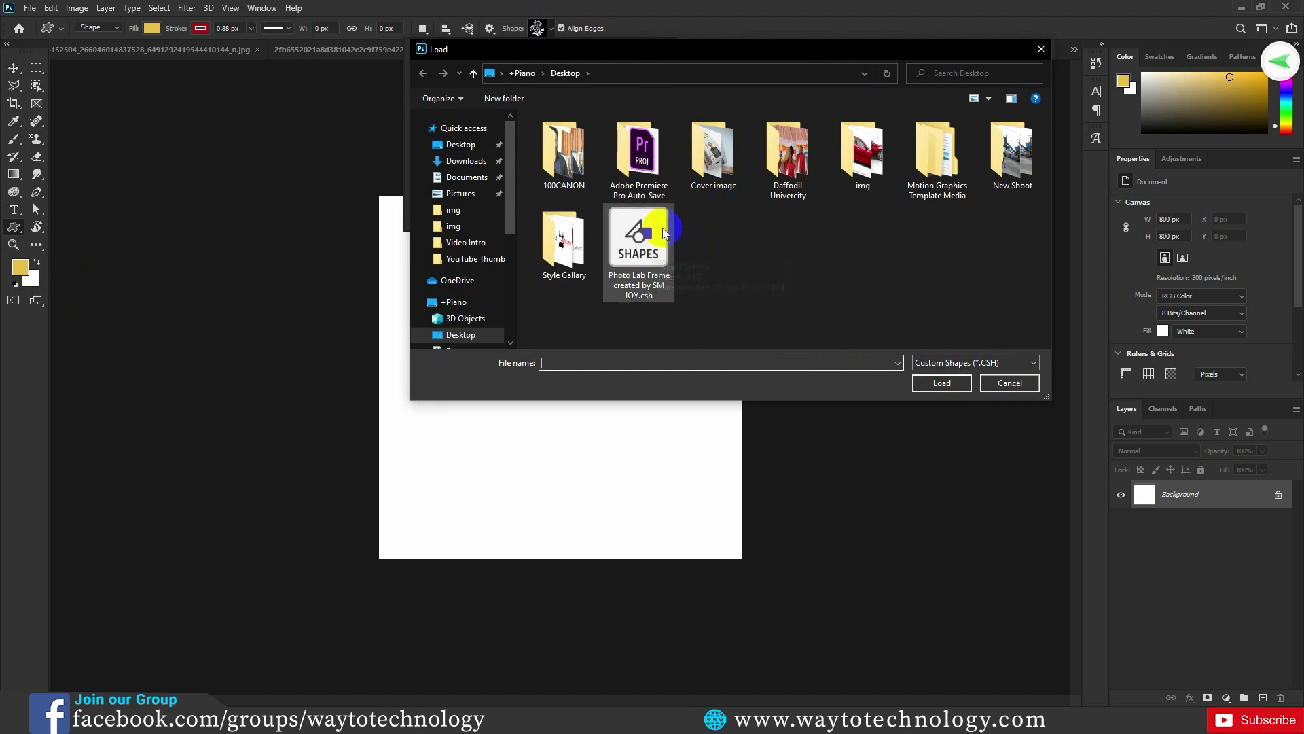
left_click(647, 270)
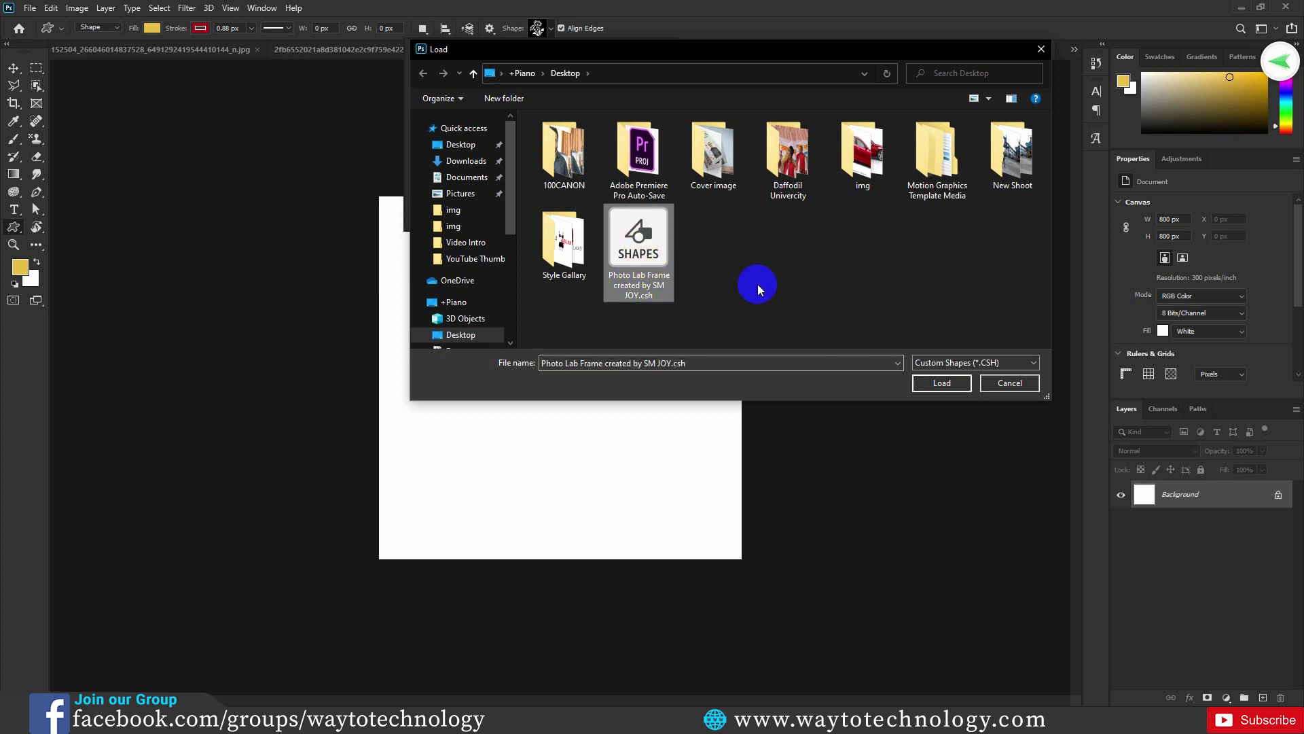
left_click(942, 382)
scroll(484, 198, "down", 1)
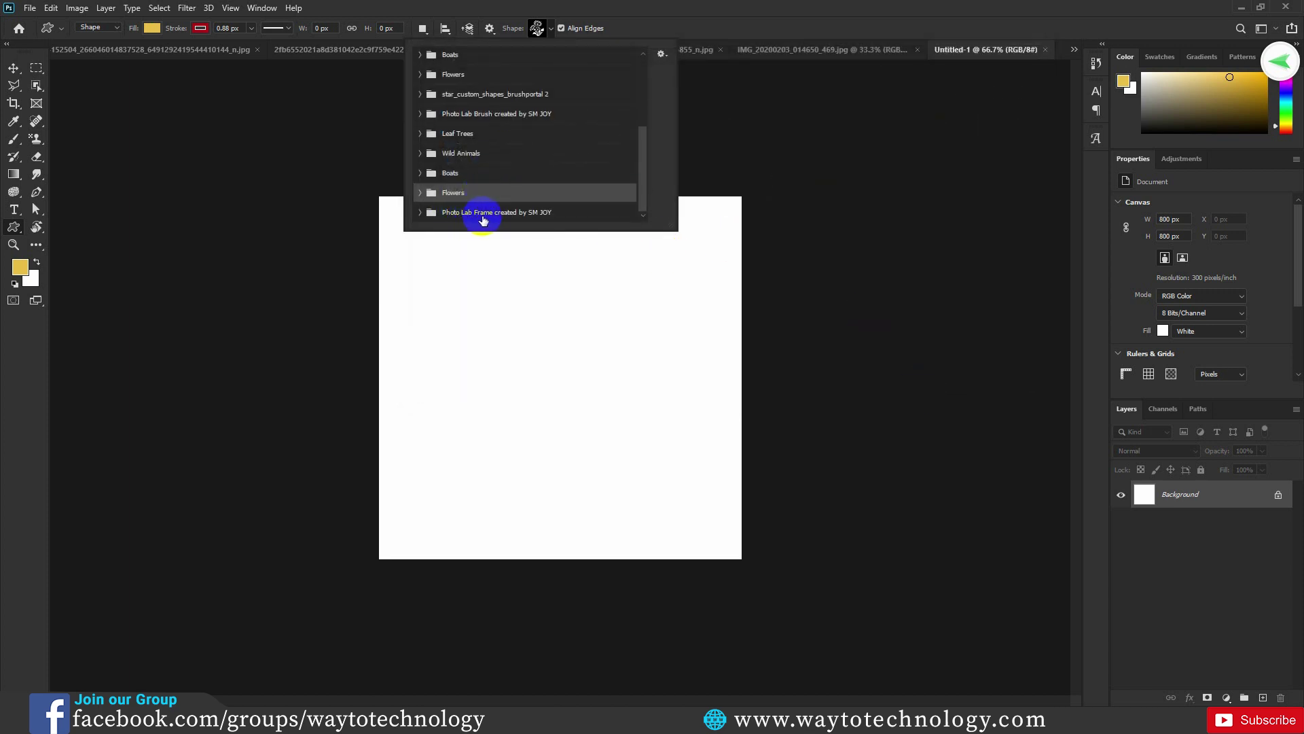
Expand the Photo Lab Frame set and choose its scribble frame shape.
left_click(420, 212)
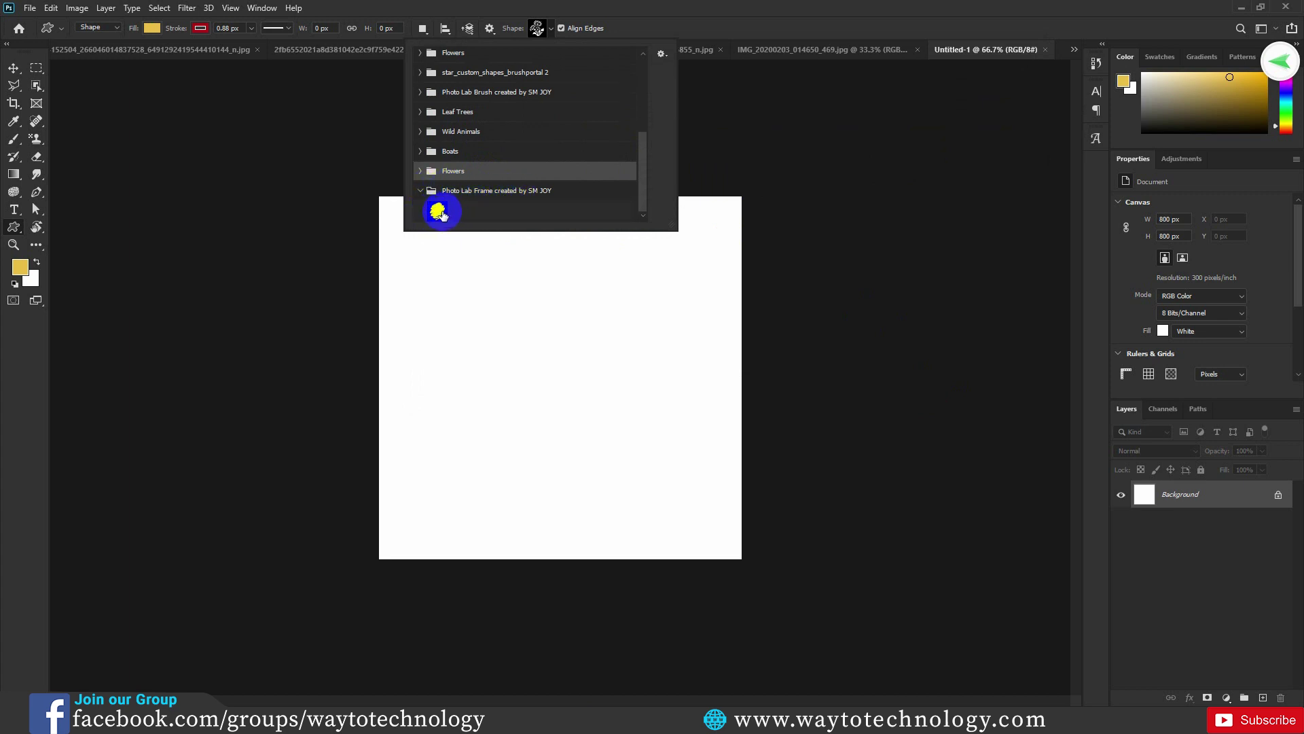
left_click(438, 212)
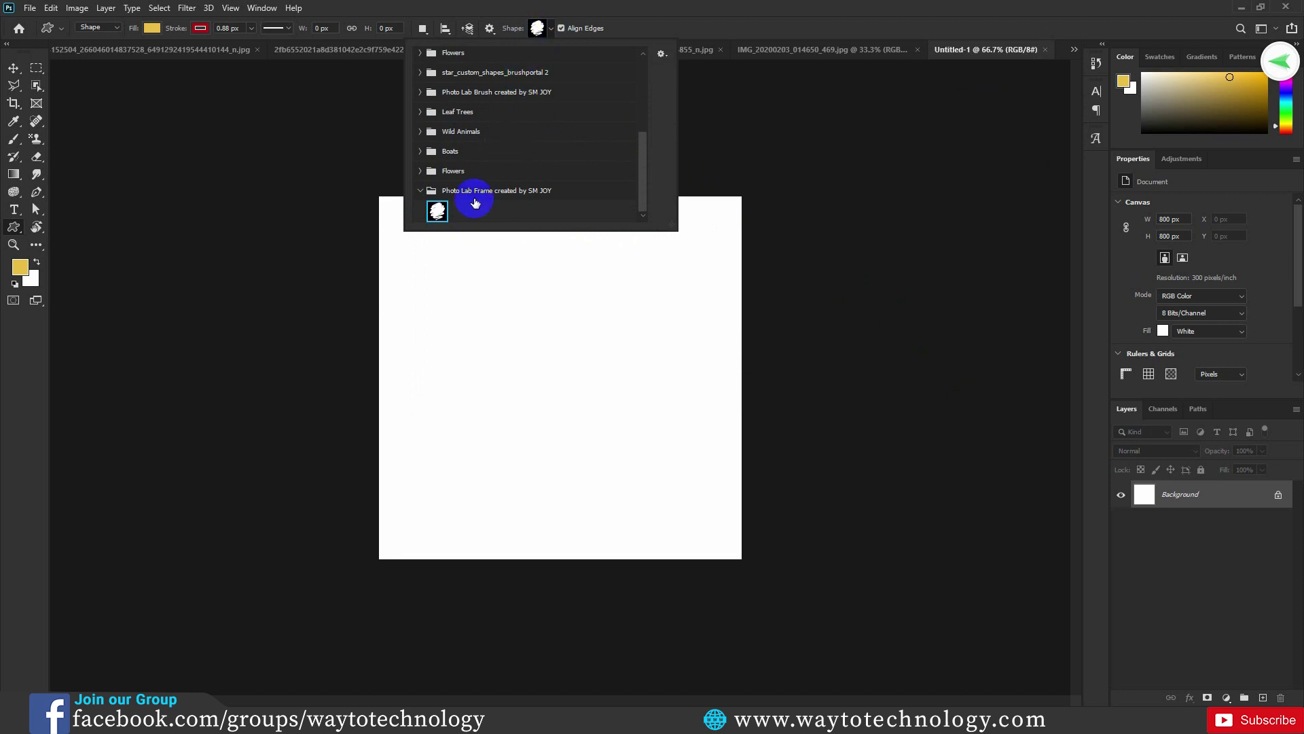
left_click(551, 34)
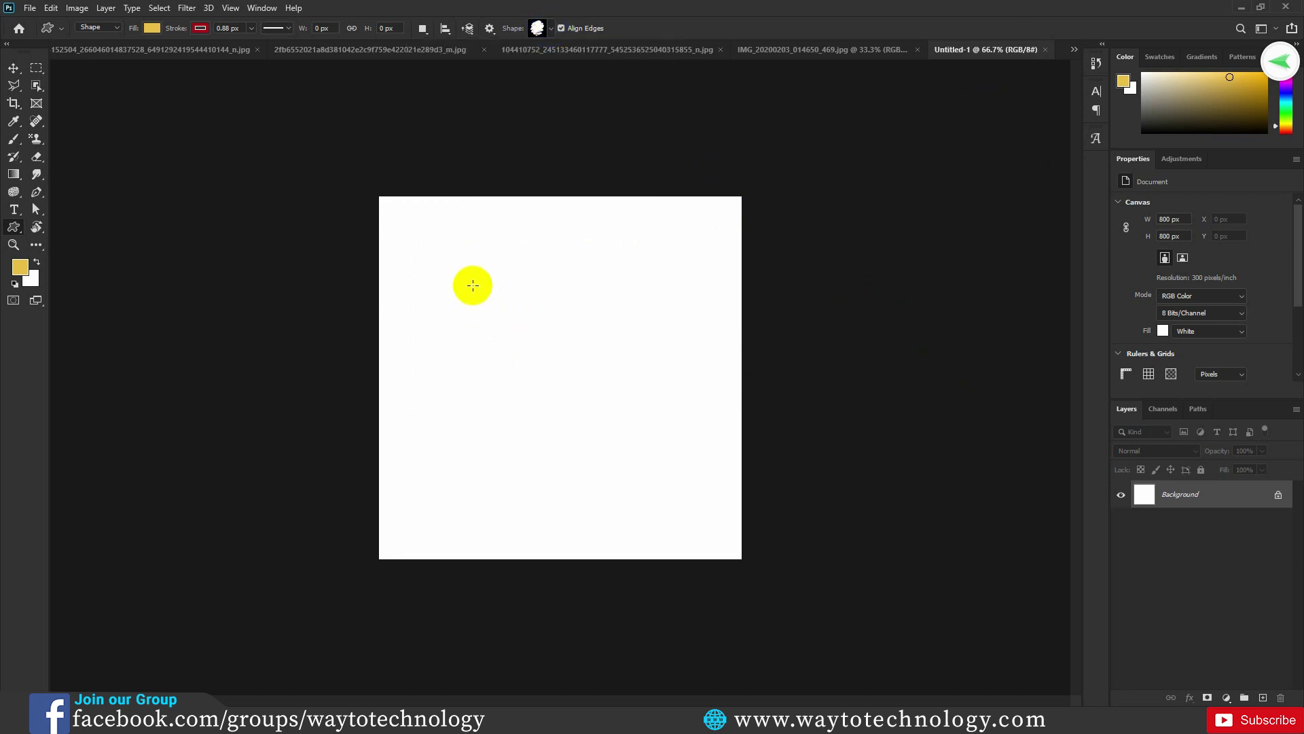
Draw the scribble shape with no stroke and a brown fill, then move it up-left.
mouse_move(483, 286)
left_mouse_down()
mouse_move(658, 463)
mouse_move(743, 521)
left_mouse_up()
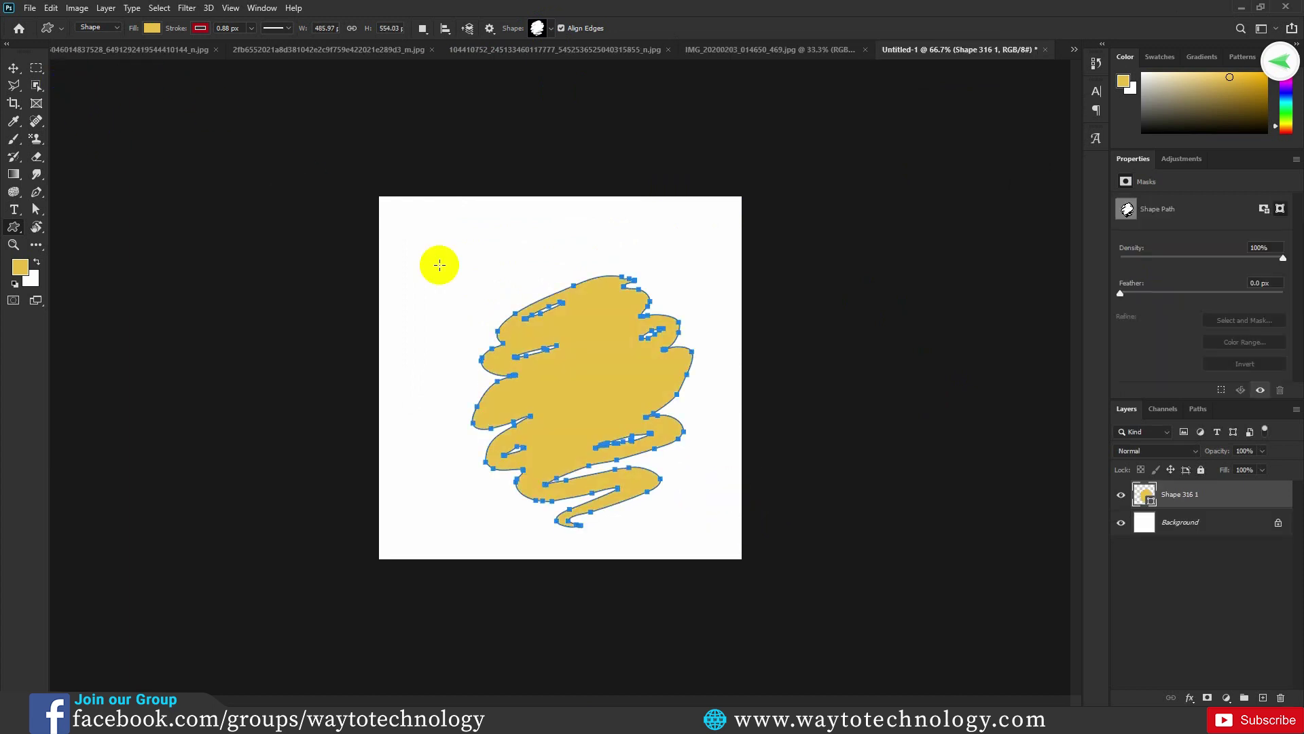
left_click(200, 31)
left_click(120, 54)
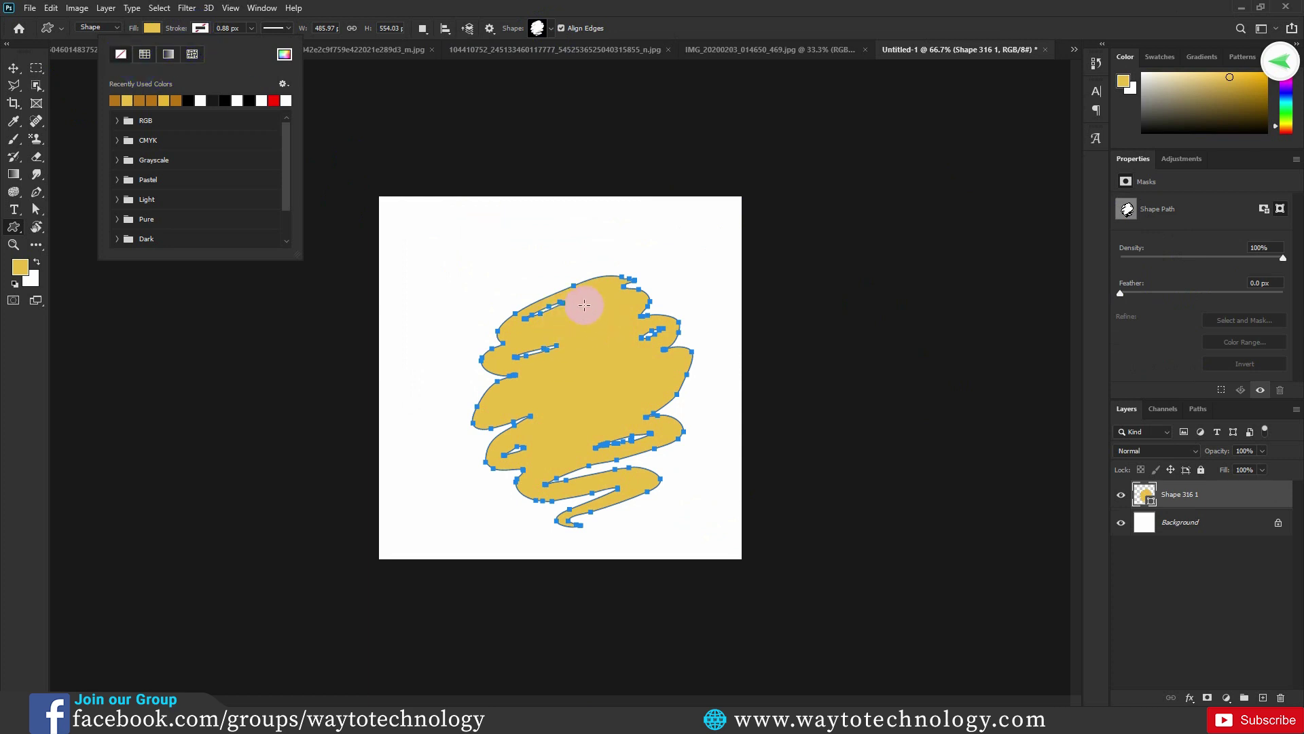
left_click(151, 28)
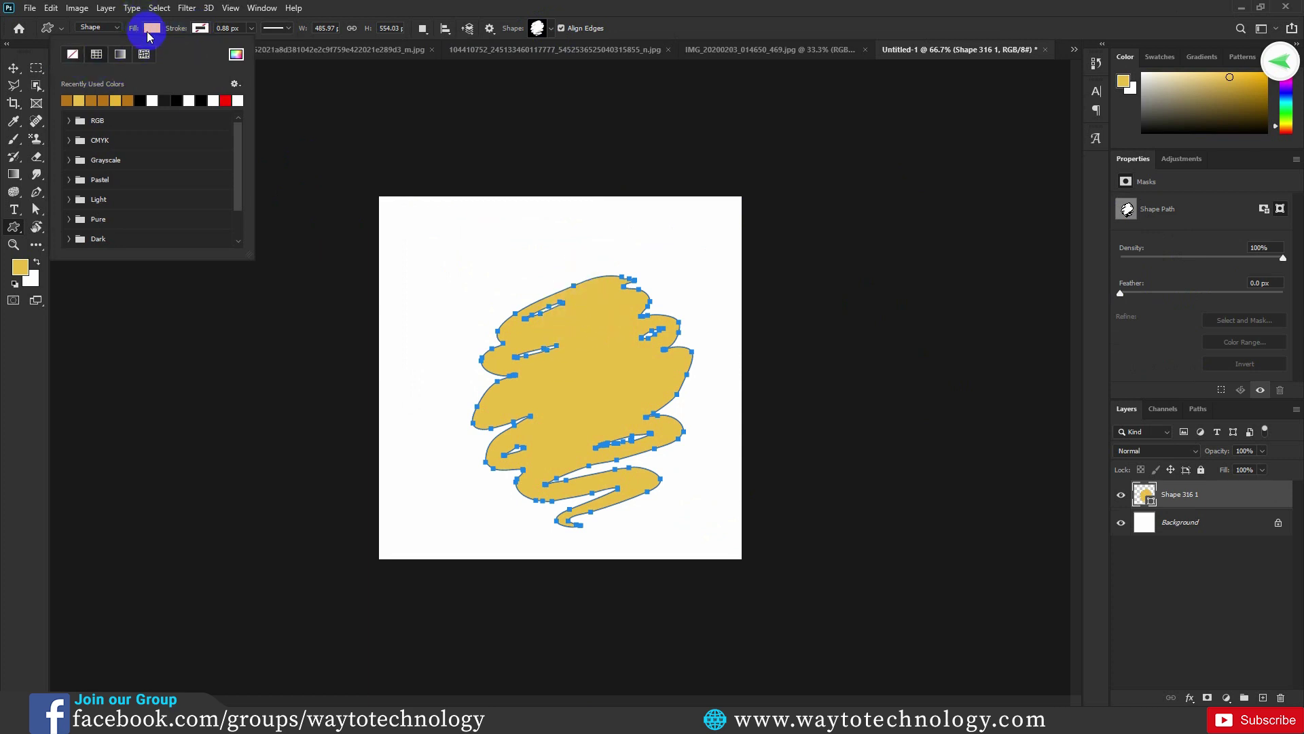
left_click(128, 100)
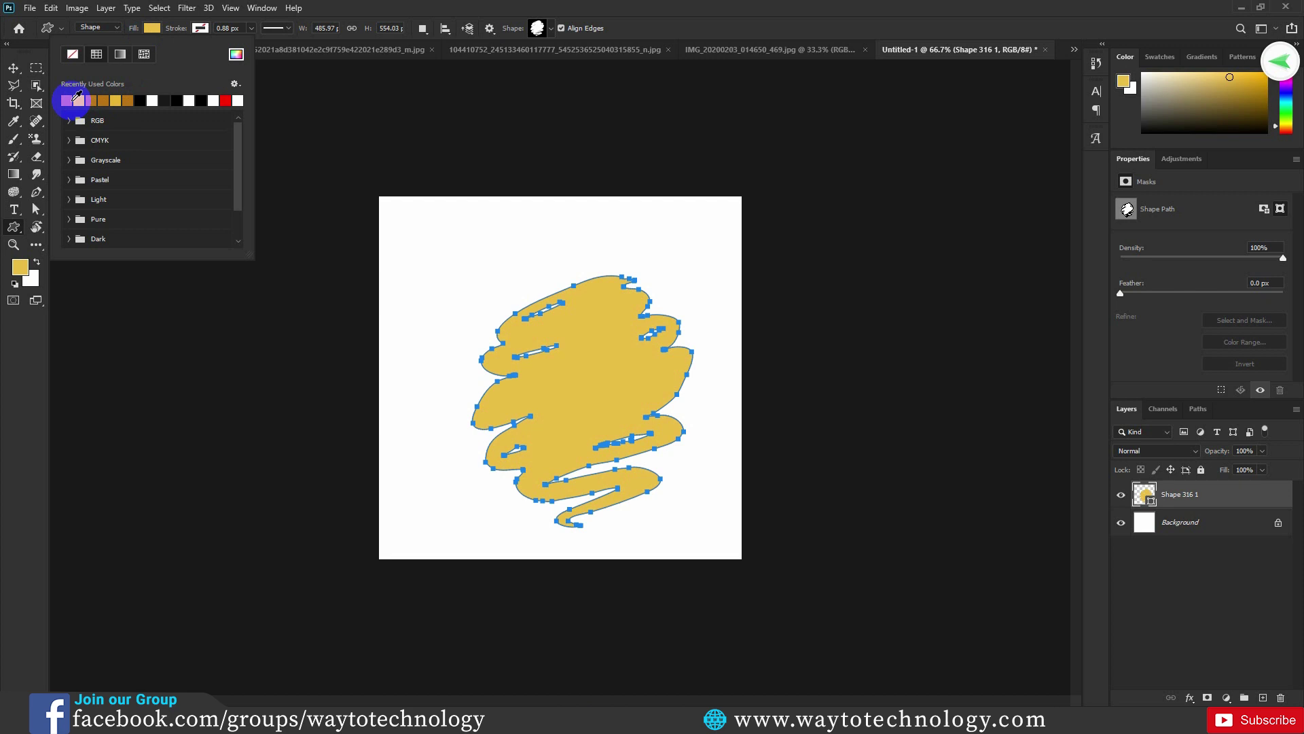
left_click(72, 100)
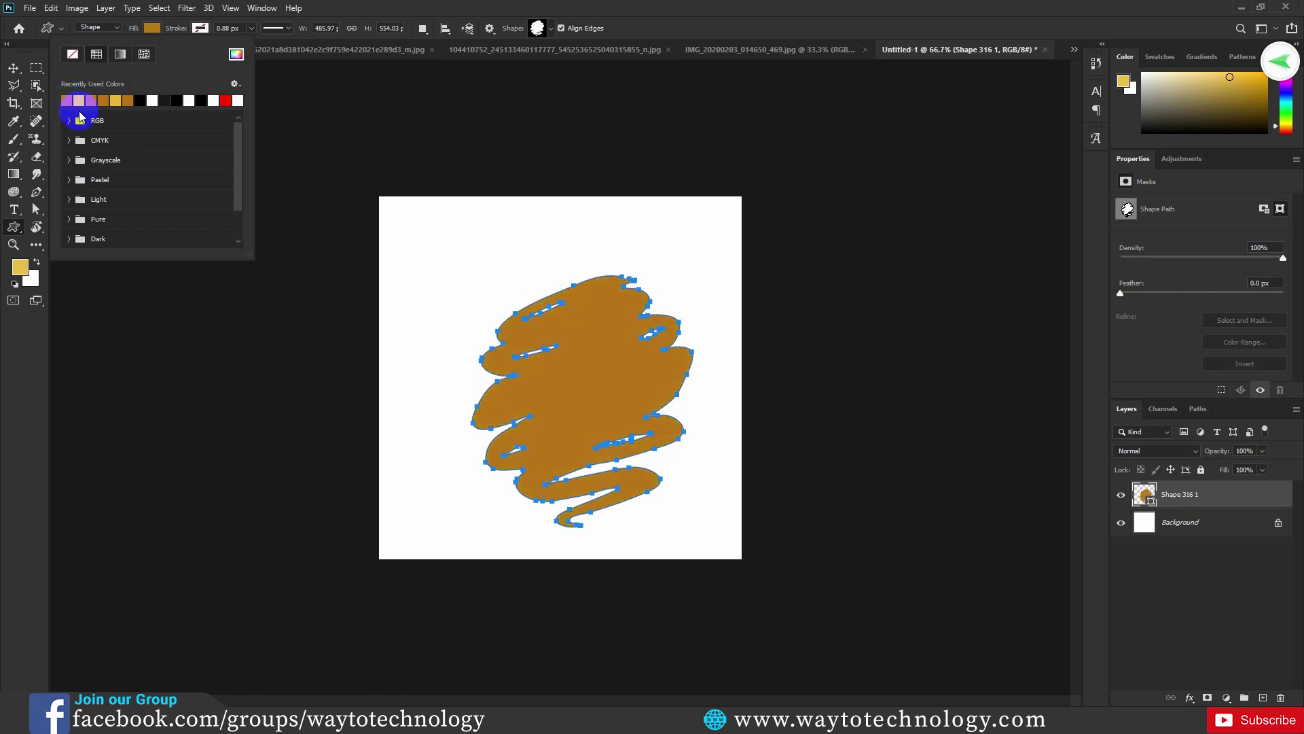
left_click(13, 68)
left_click_drag(585, 360, 577, 318)
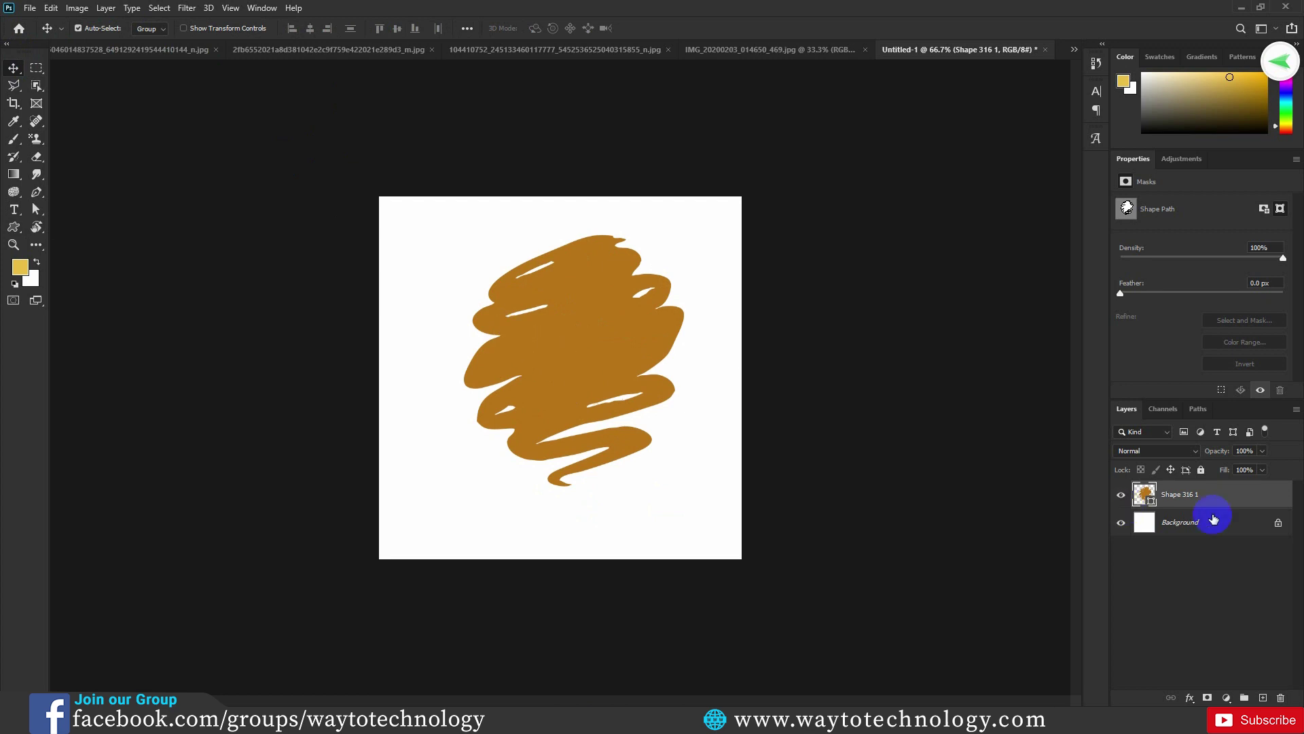
Fill the white Background layer with yellow.
left_click(1183, 534)
left_click(17, 279)
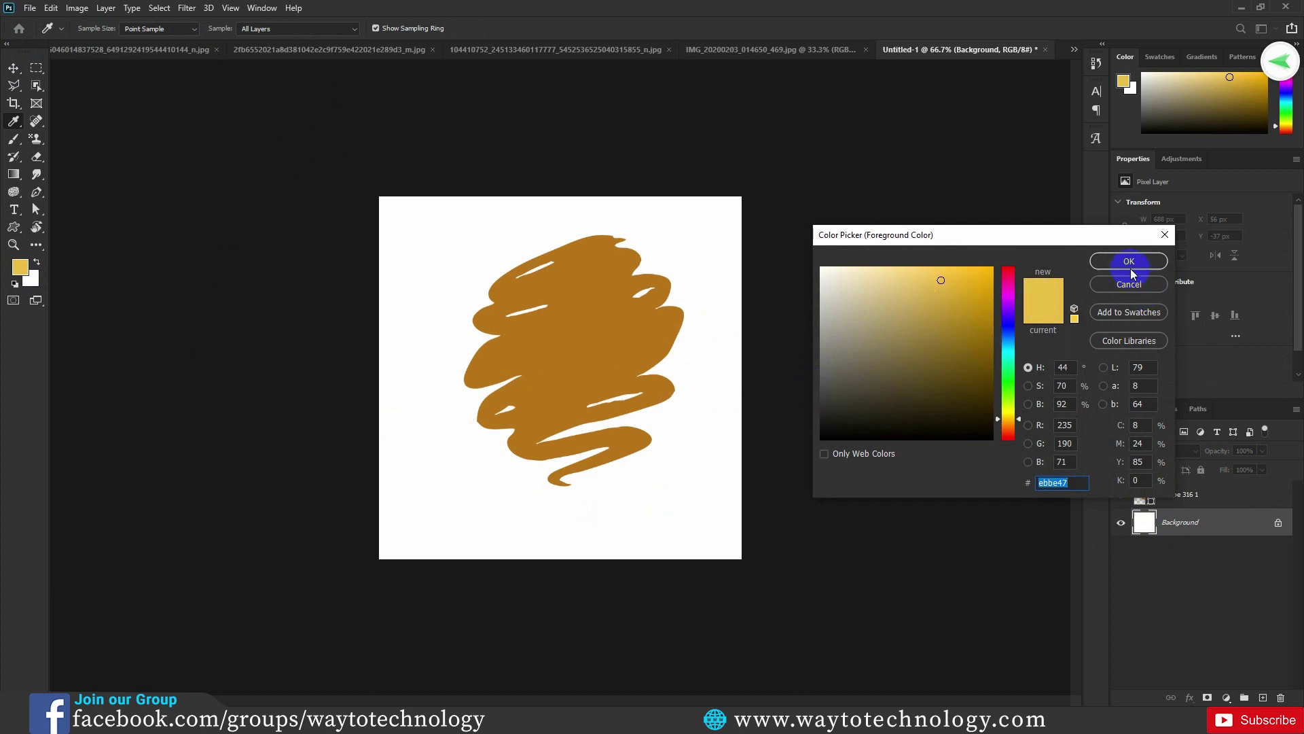
left_click(1119, 259)
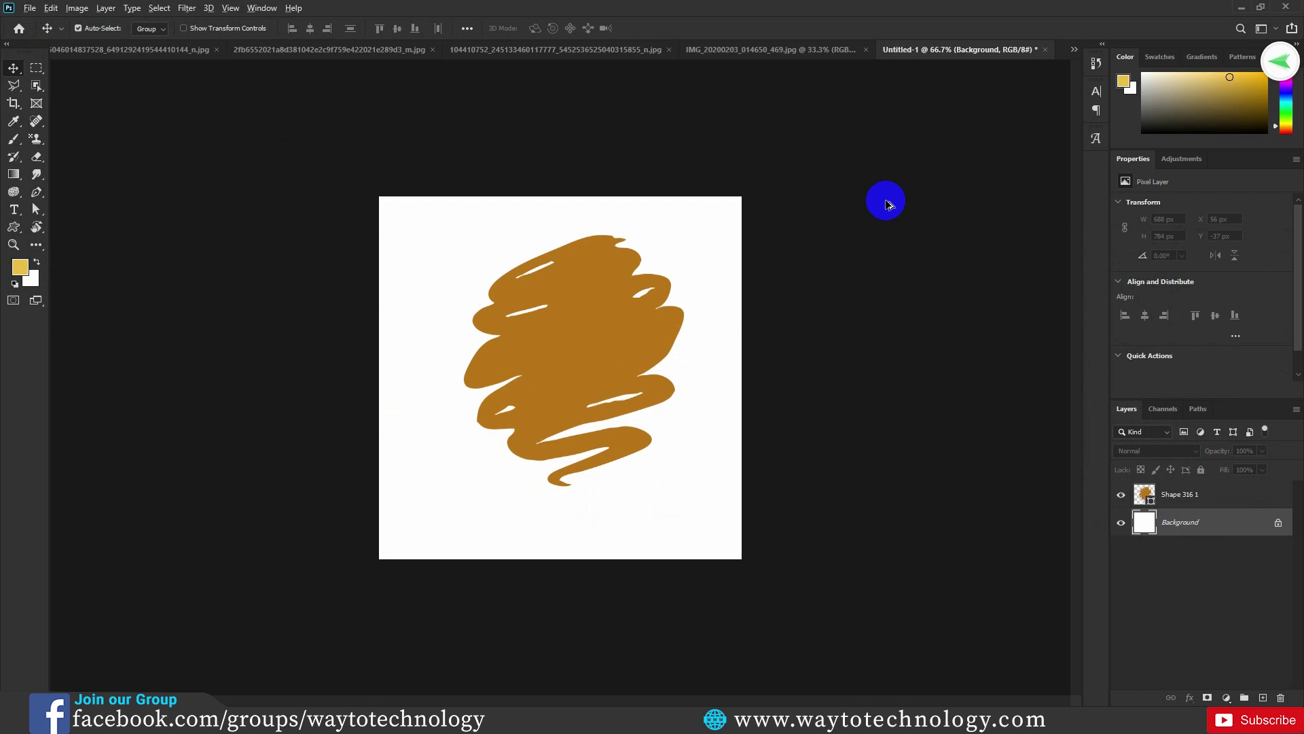
key("alt+BackSpace")
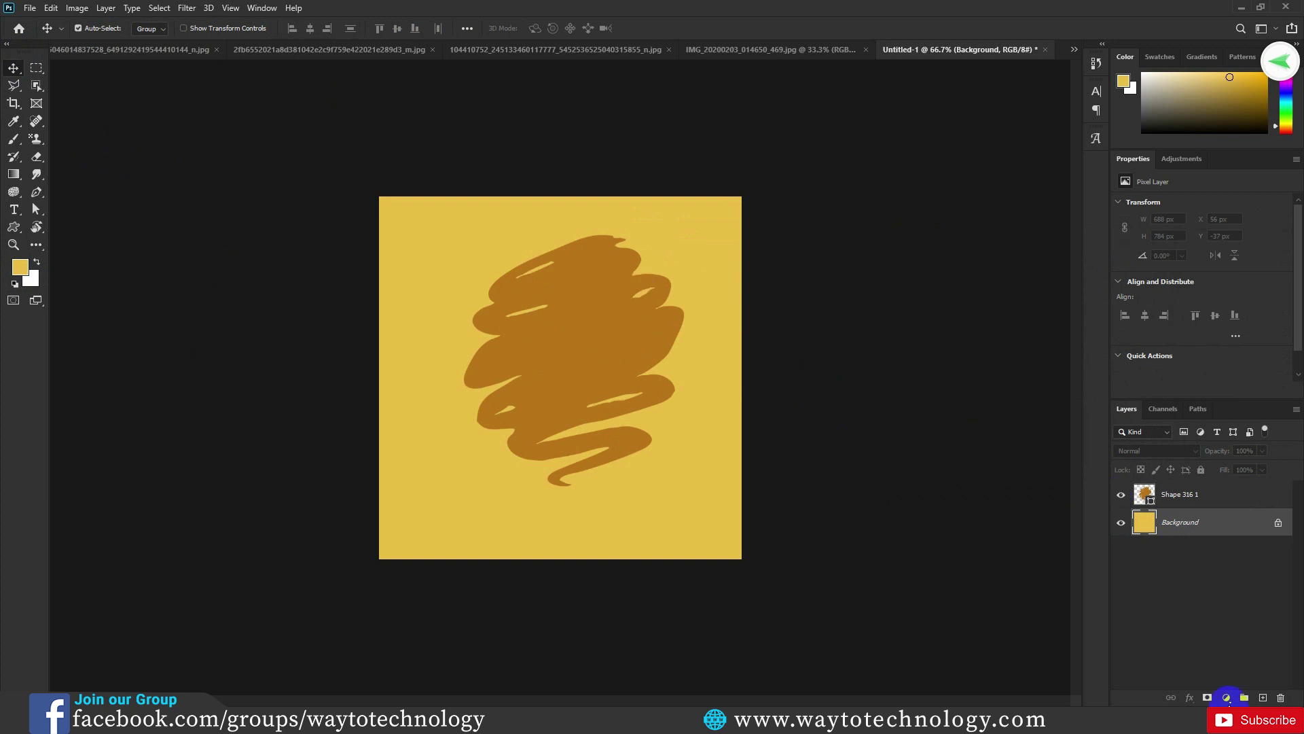
Nudge the brown scribble slightly left and switch to the portrait photo.
left_click(1227, 698)
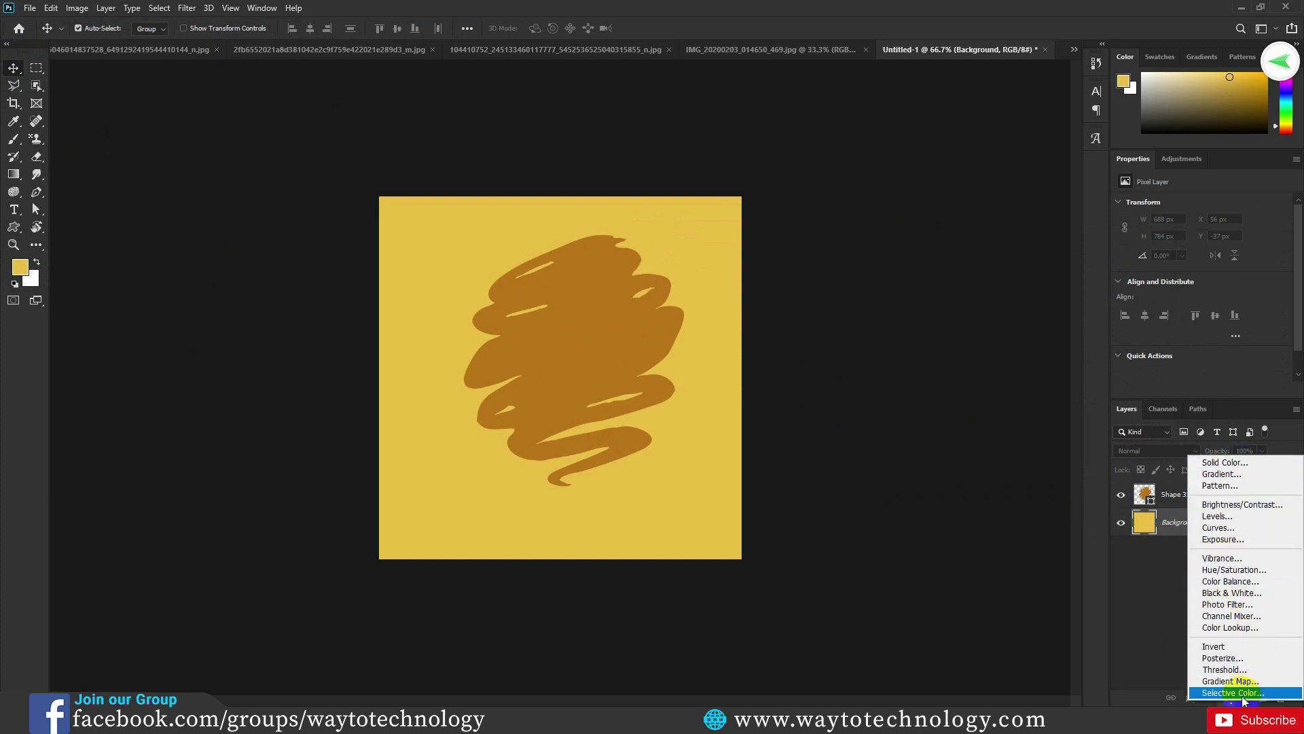
left_click(14, 174)
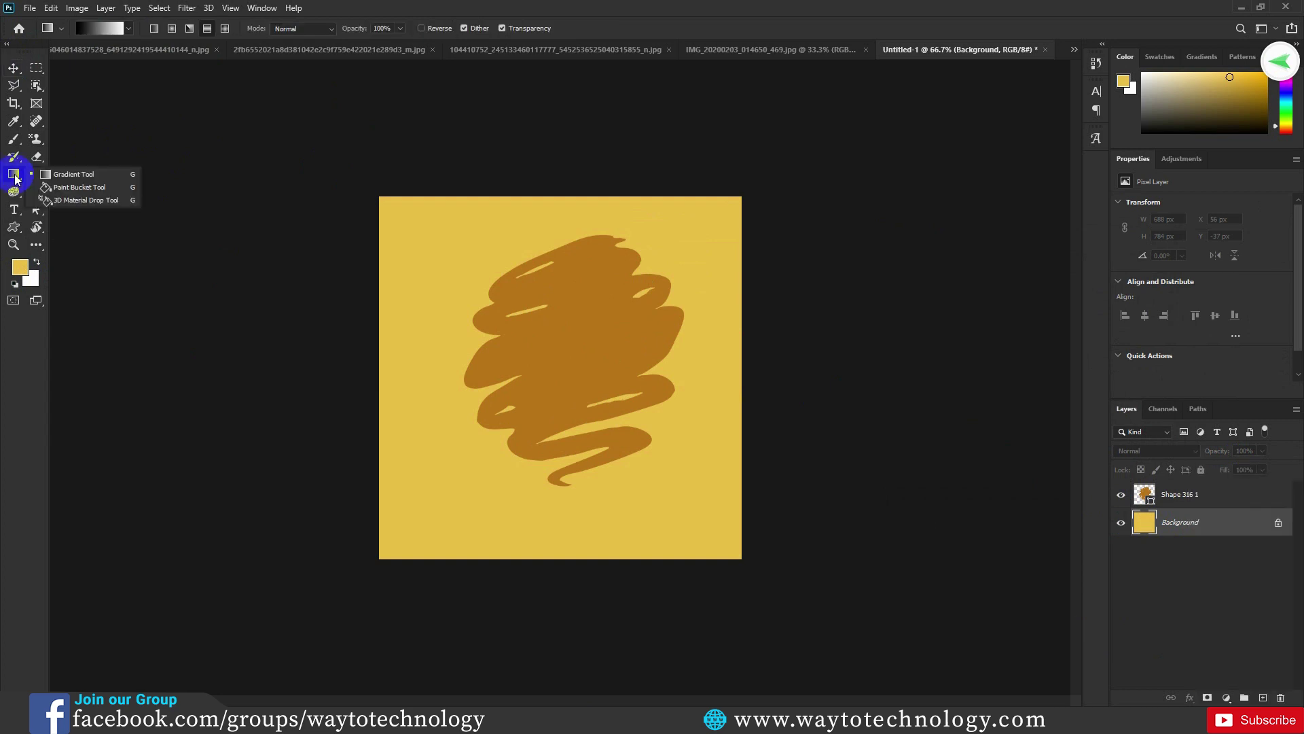
left_click(75, 187)
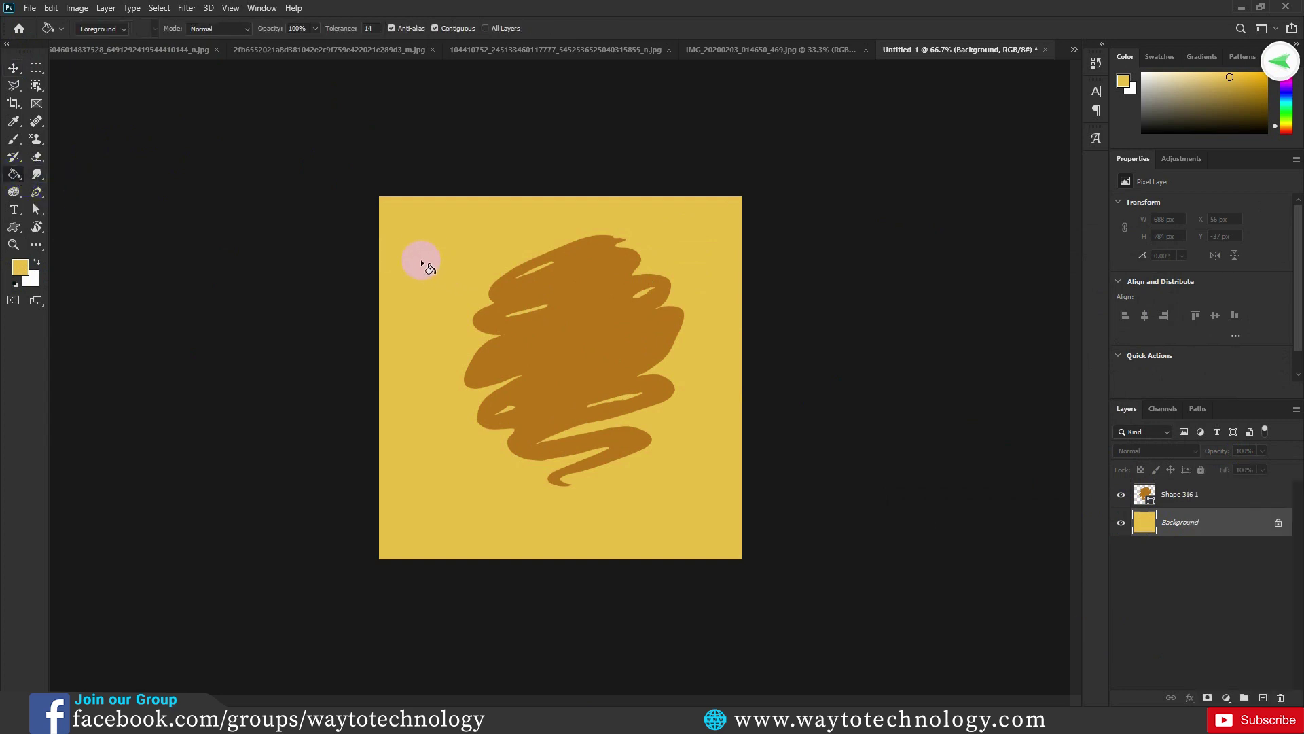
key("v")
left_click_drag(580, 332, 566, 337)
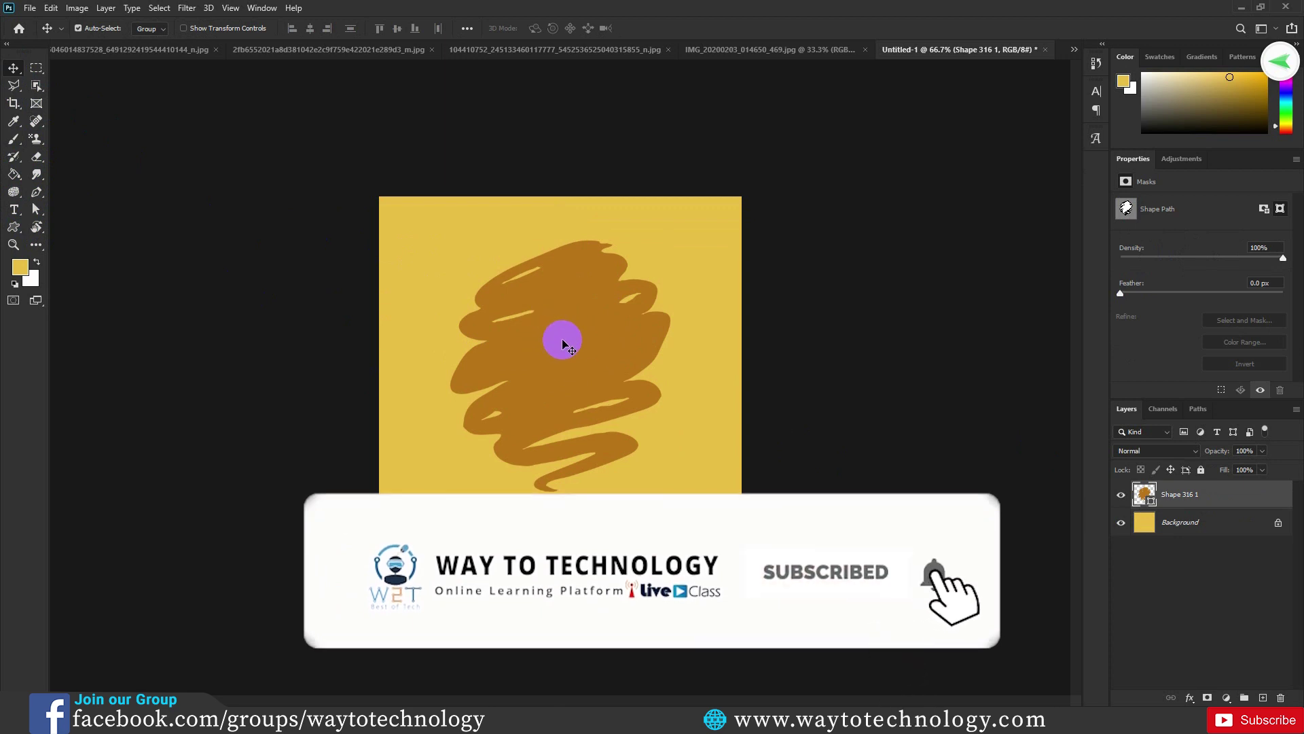
left_click(739, 49)
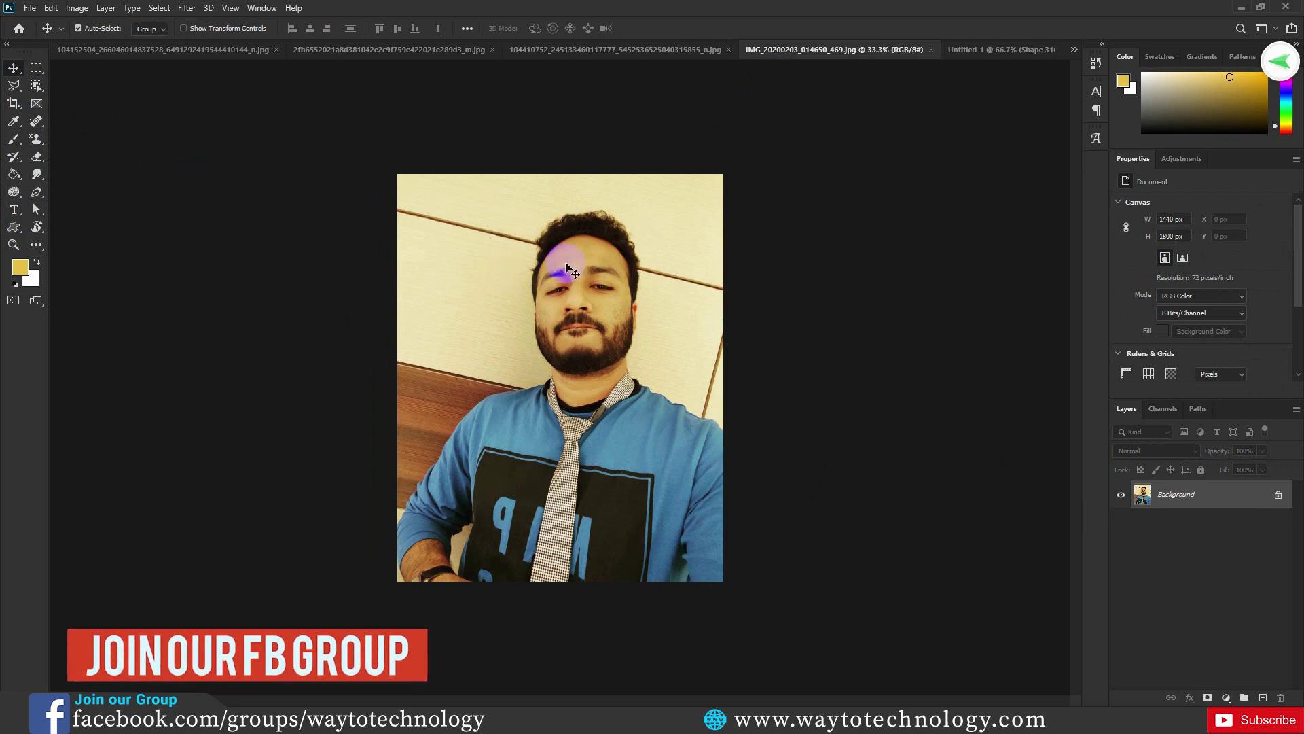
Select the man with Select Subject, then extend the selection along the bottom edge using Quick Selection.
left_click(36, 86)
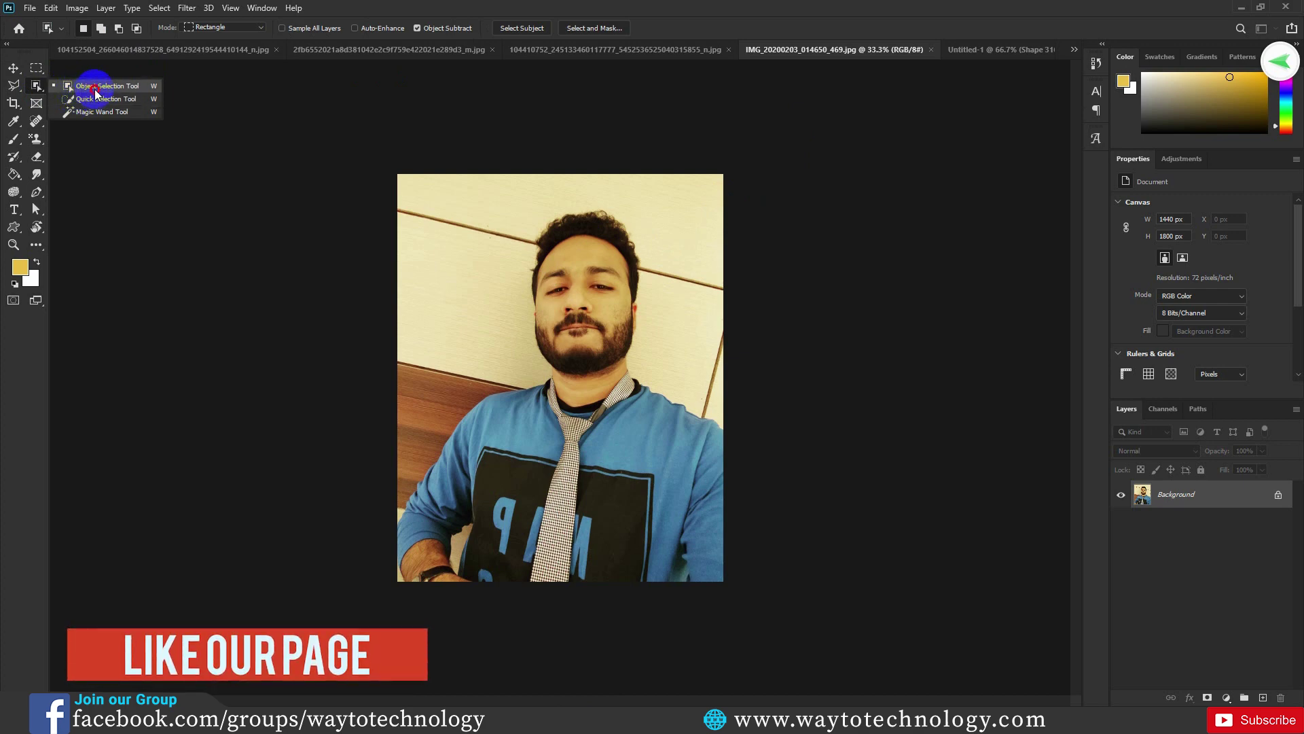
left_click(95, 89)
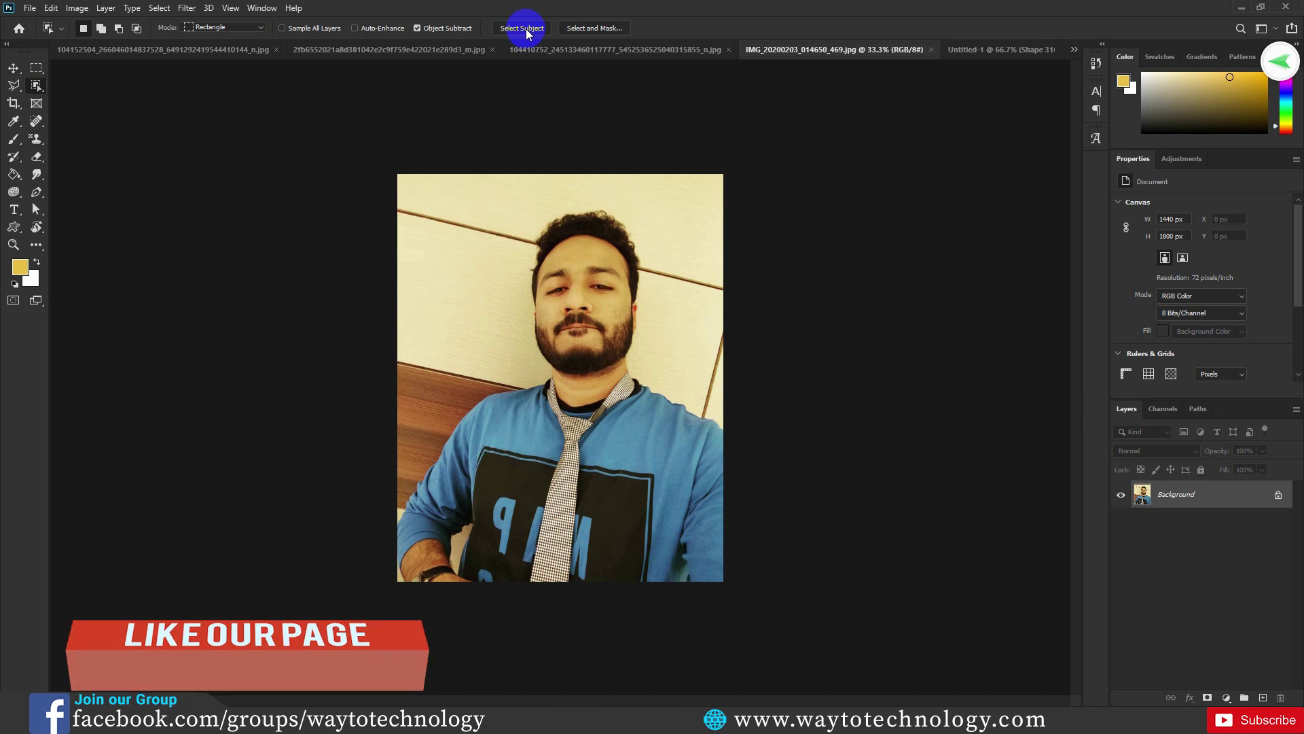
left_click(526, 28)
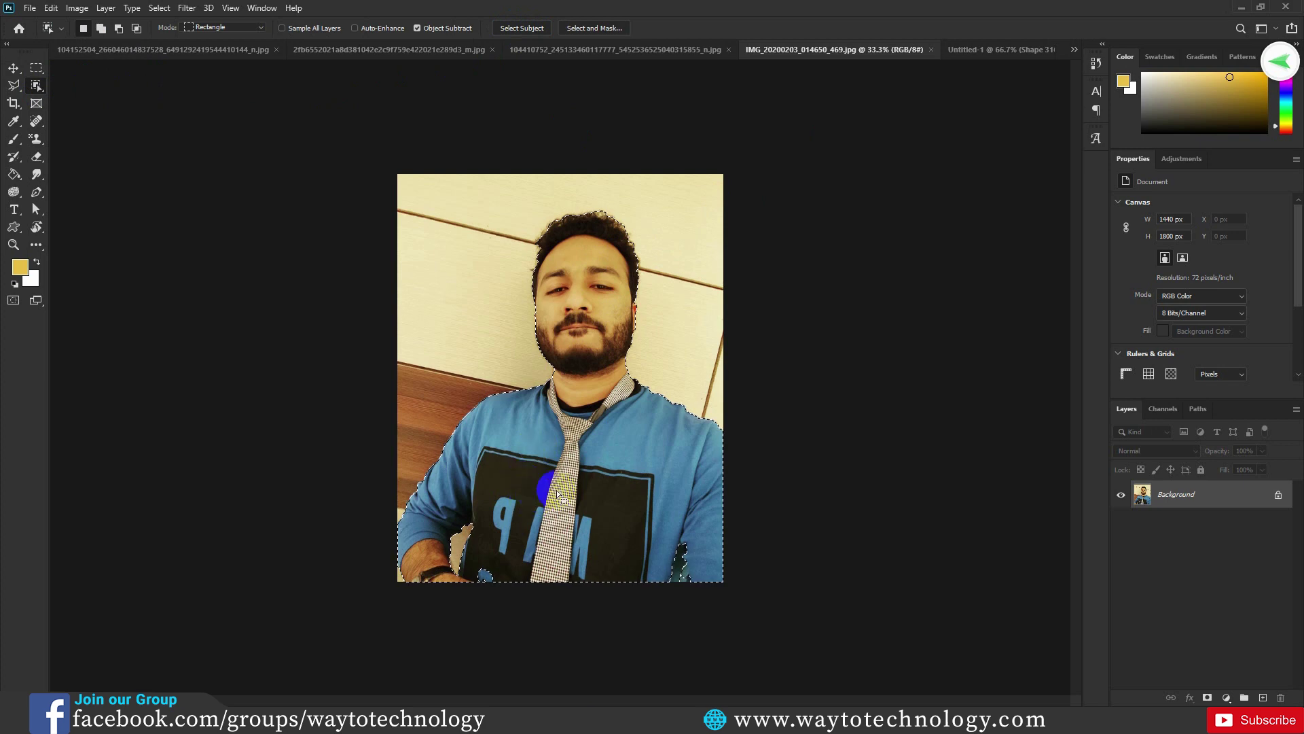
key("shift+w")
key("ctrl+plus")
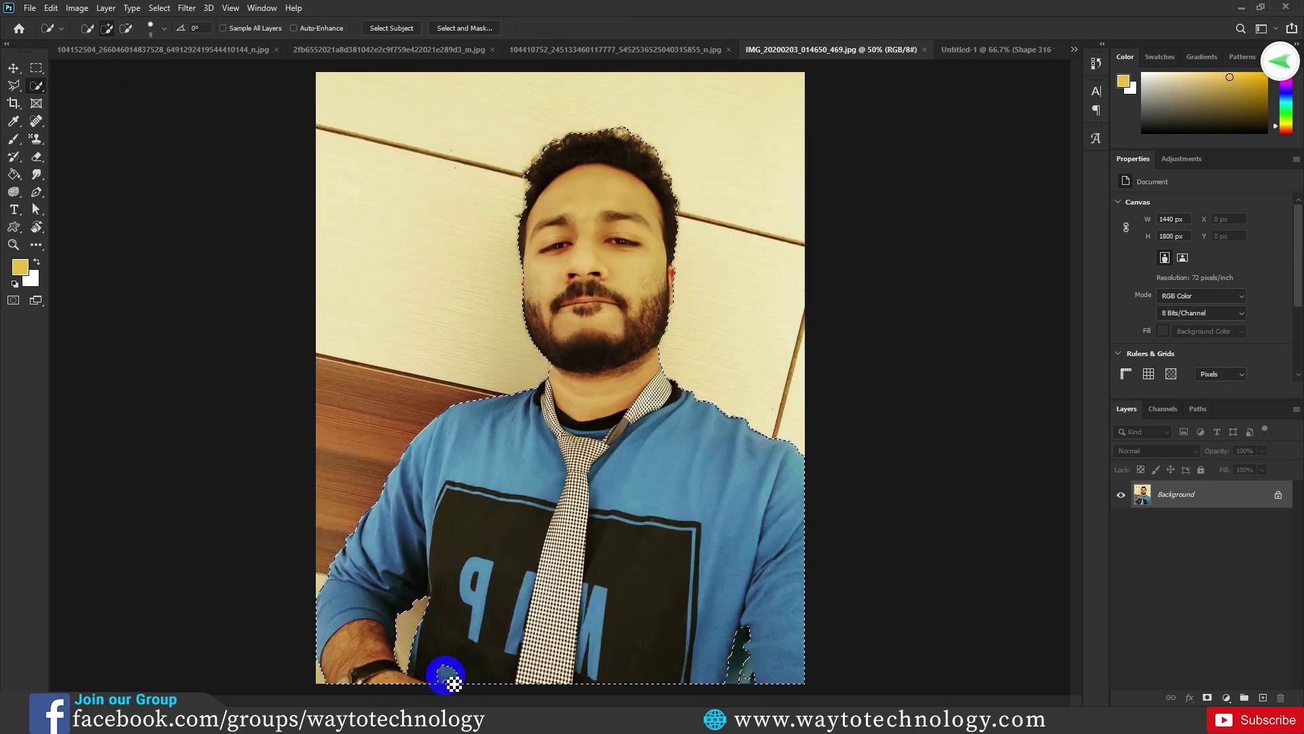
key("bracketright")
key("bracketright")
left_click_drag(464, 684, 756, 691)
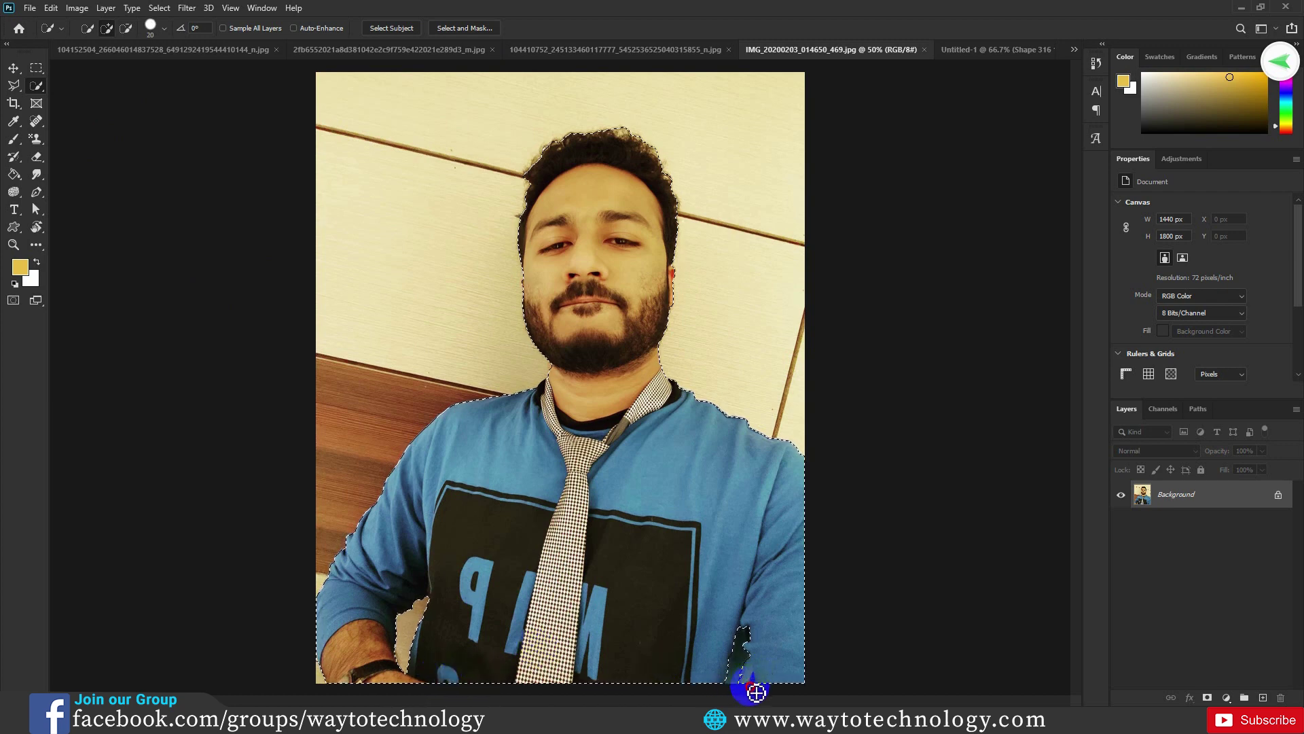
key("ctrl+minus")
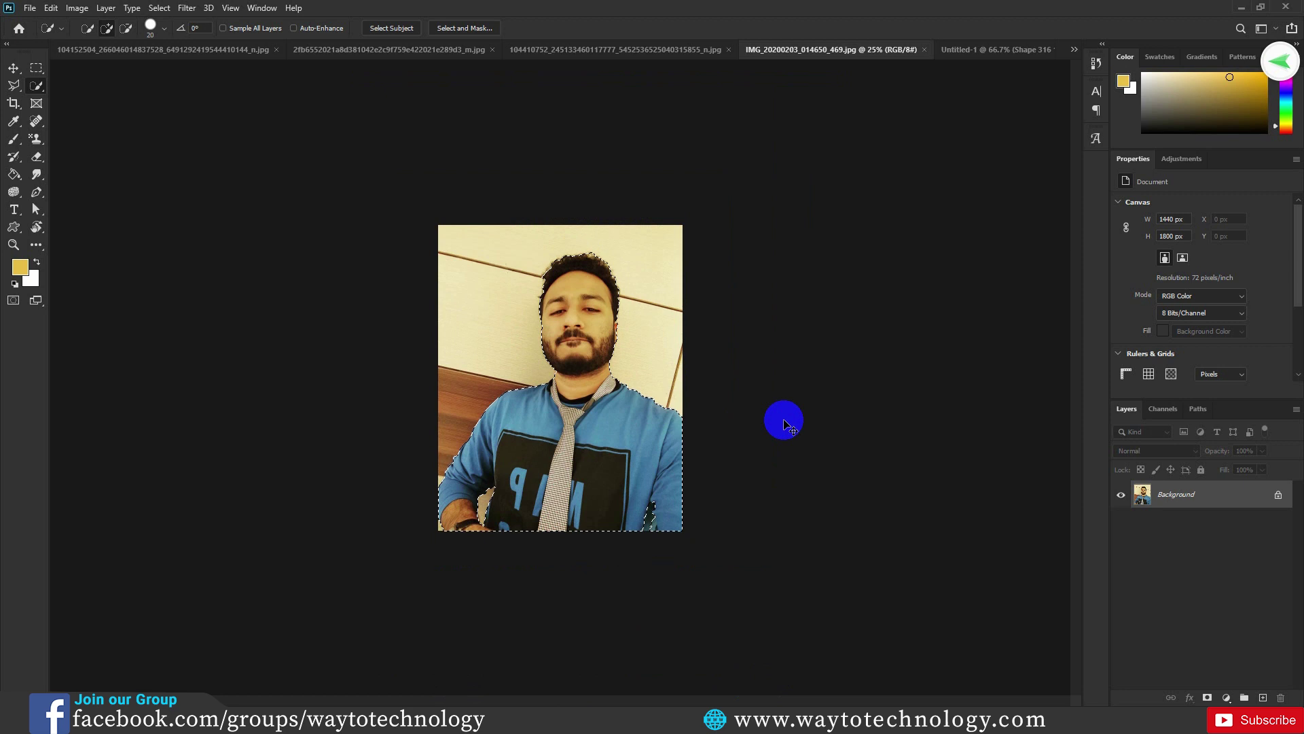
Drag the selected man into Untitled-1, scaling and centring him over the brown scribble.
key("v")
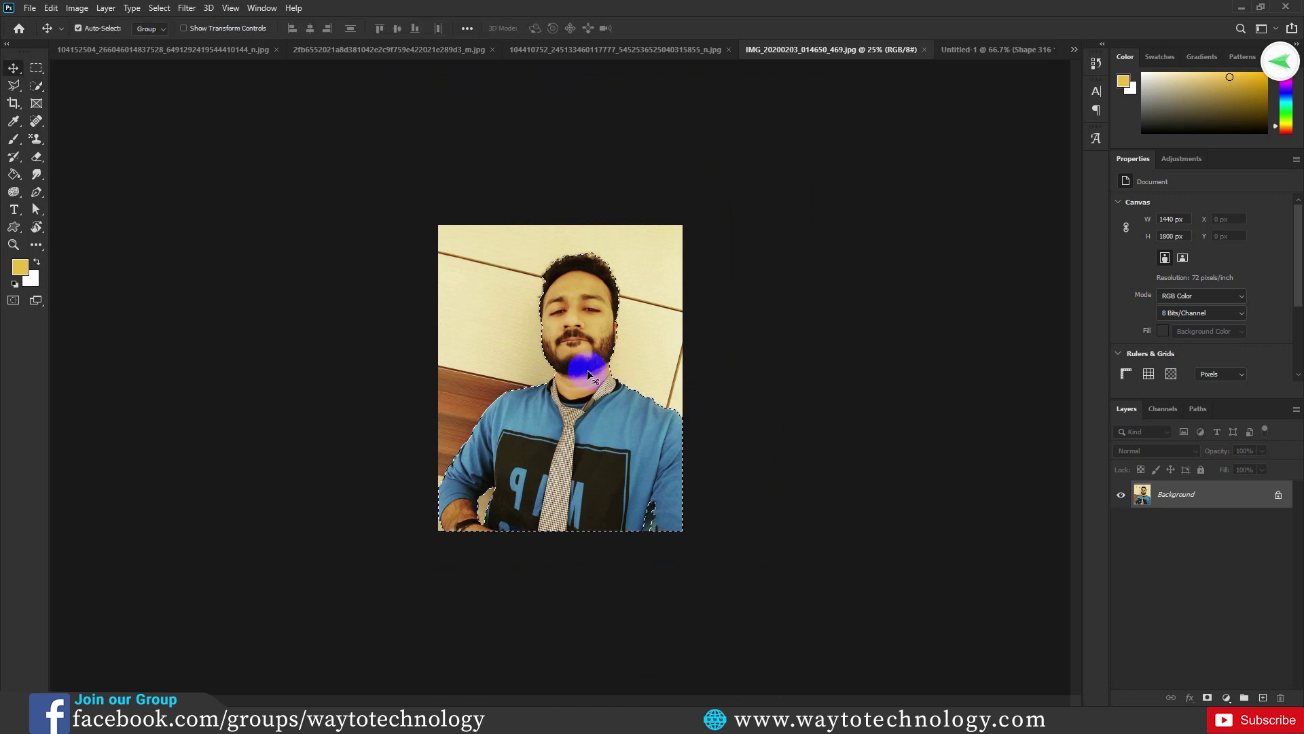
left_click_drag(588, 373, 953, 55)
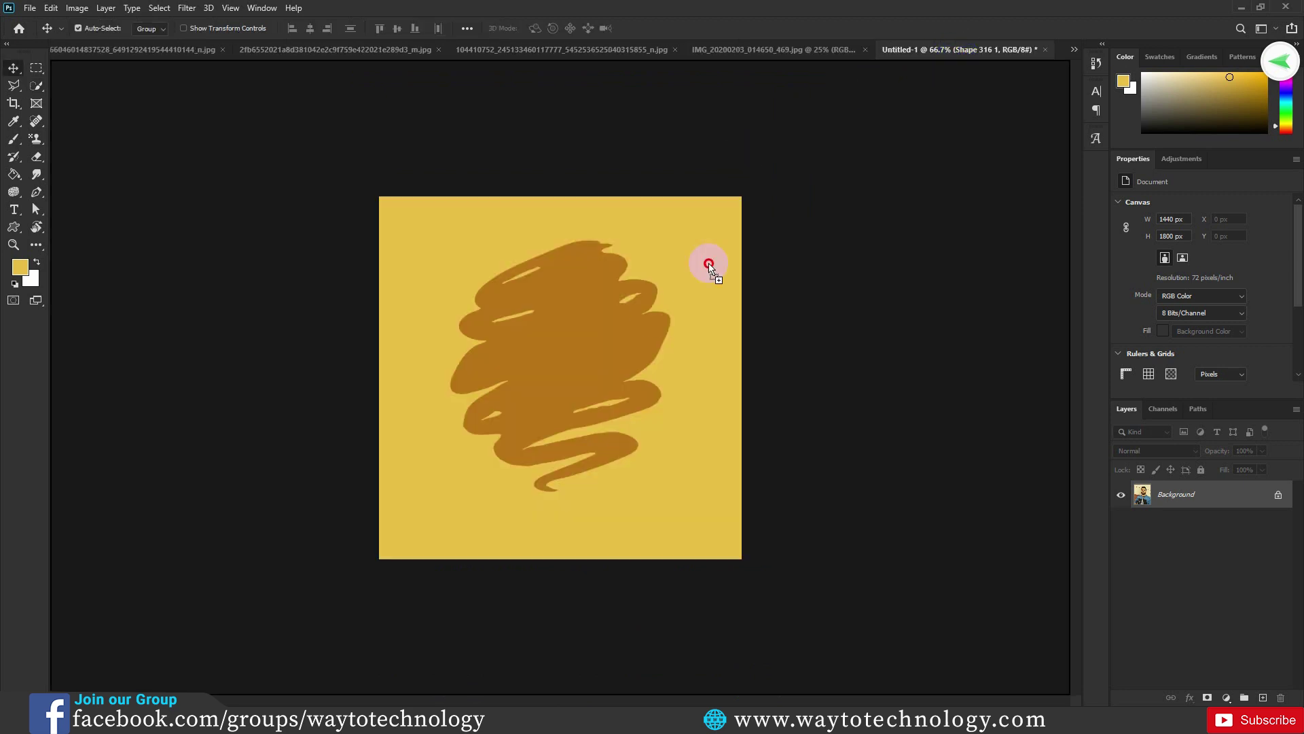
left_click_drag(958, 55, 574, 370)
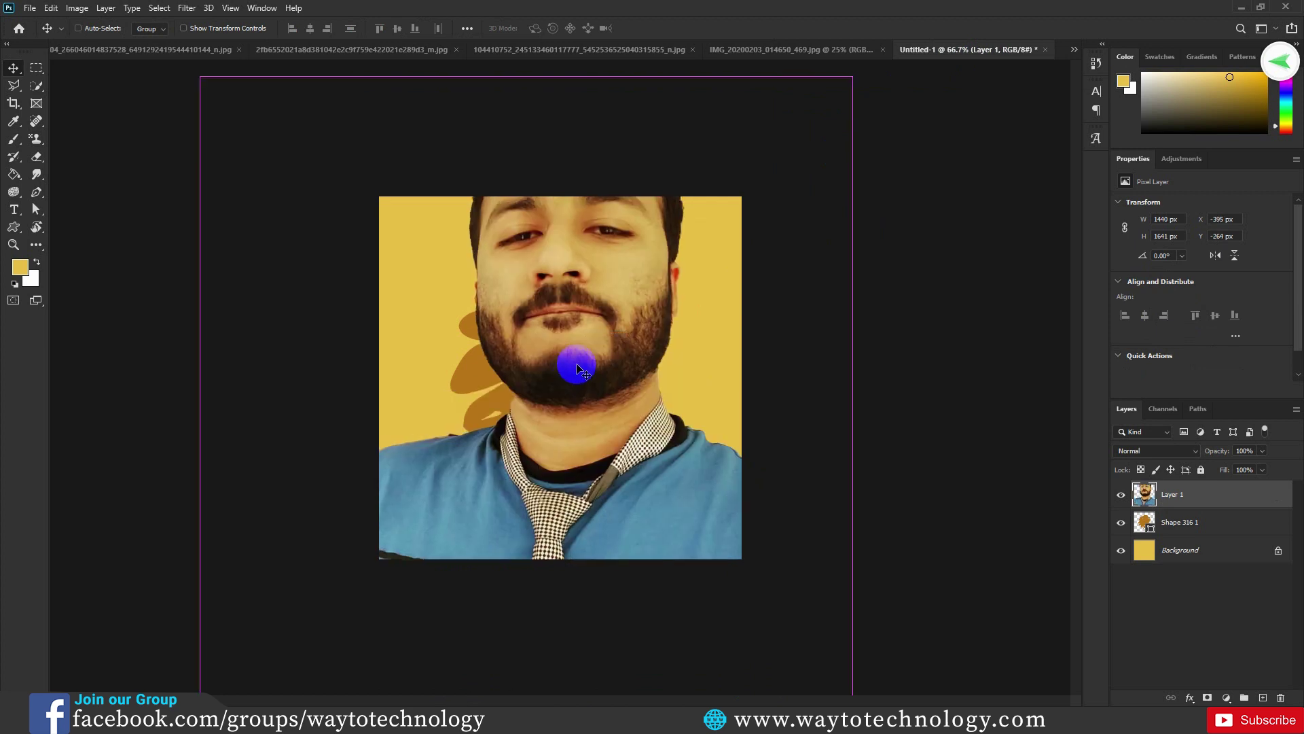
key("ctrl+t")
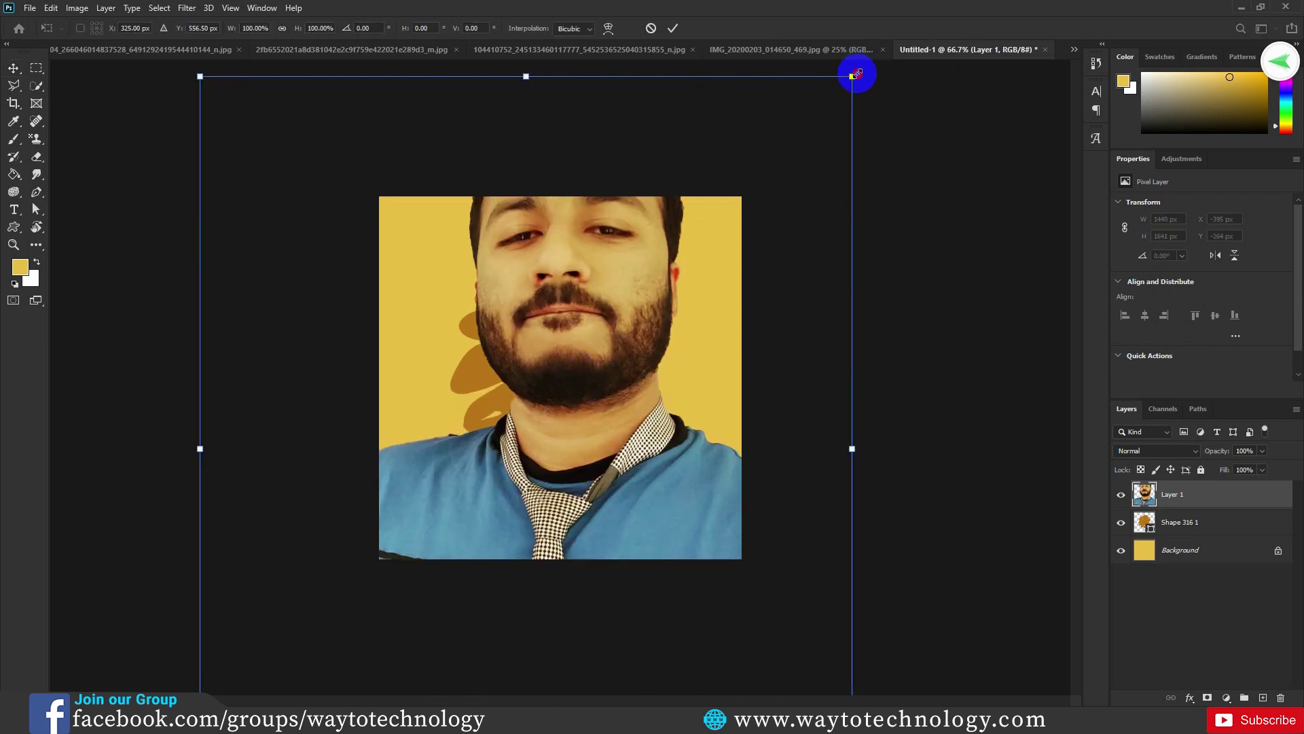
left_click_drag(857, 72, 652, 308)
left_click_drag(564, 516, 584, 424)
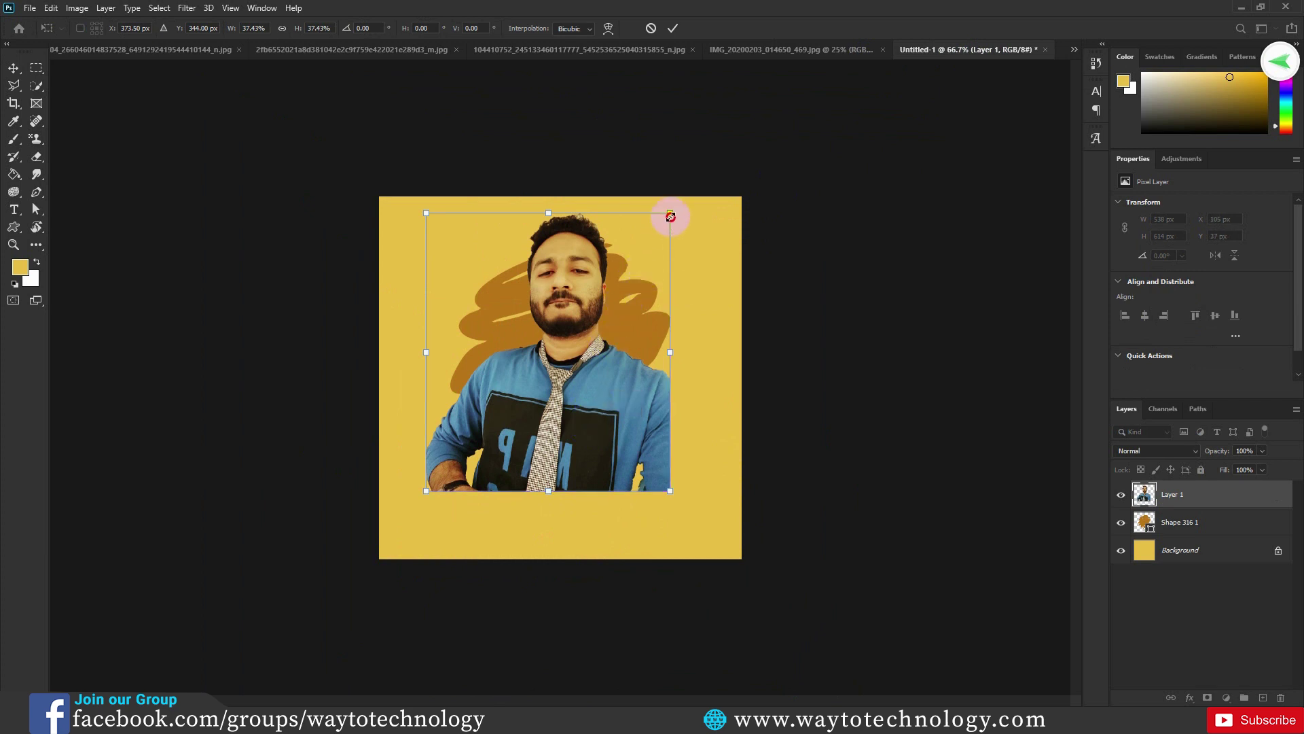
left_click_drag(671, 216, 660, 228)
left_click_drag(611, 335, 603, 363)
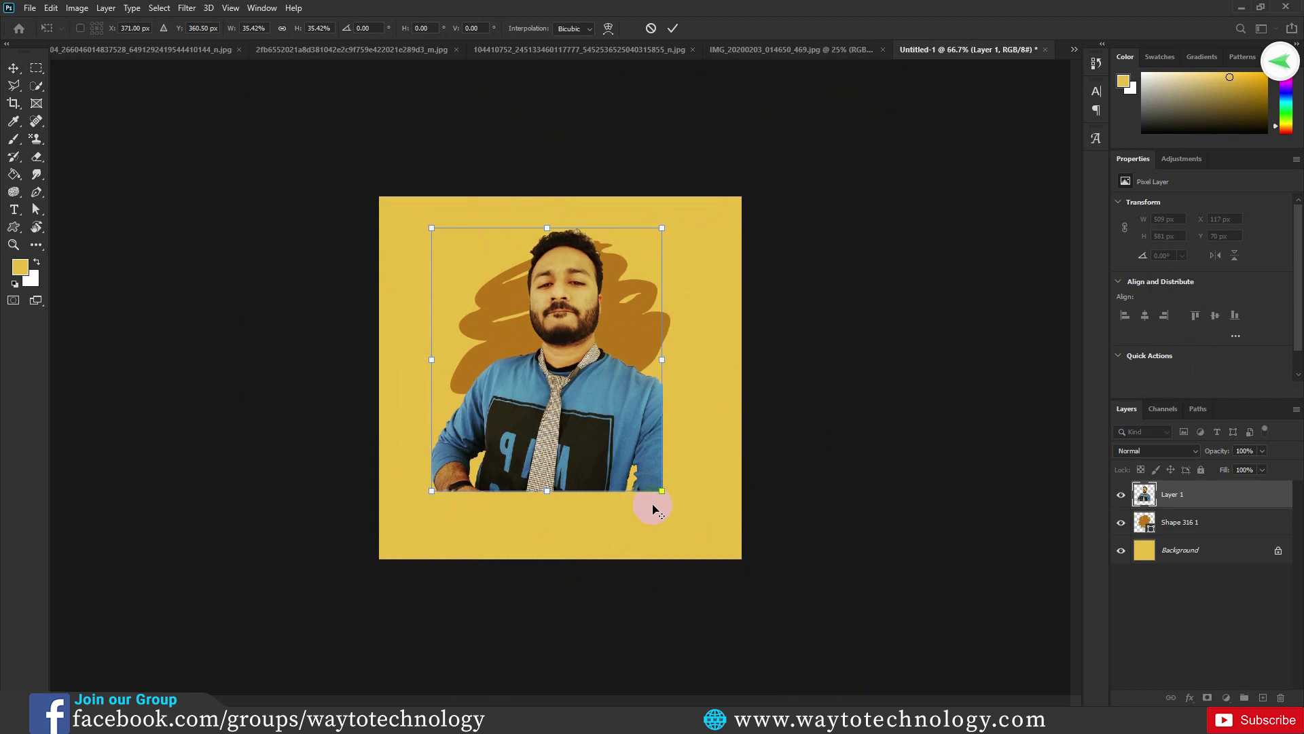
left_click_drag(659, 488, 666, 500)
left_click_drag(606, 446, 608, 435)
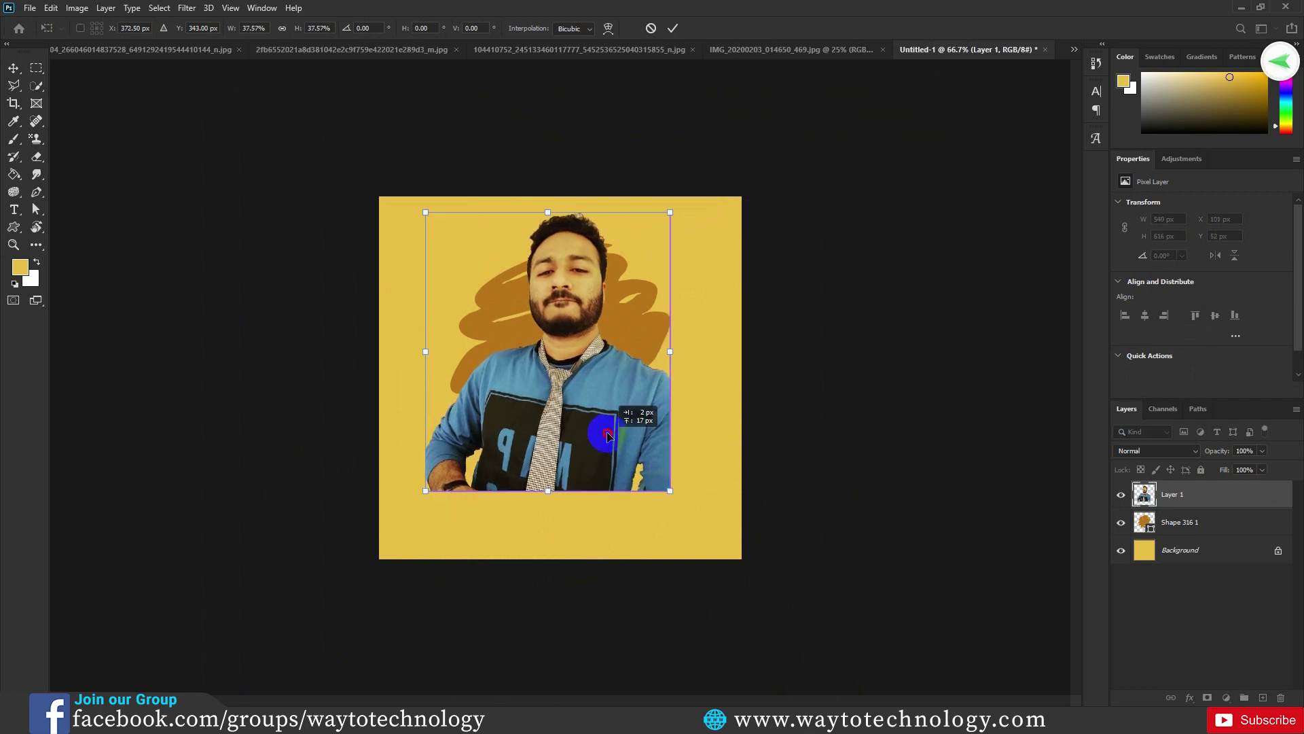
left_click(672, 28)
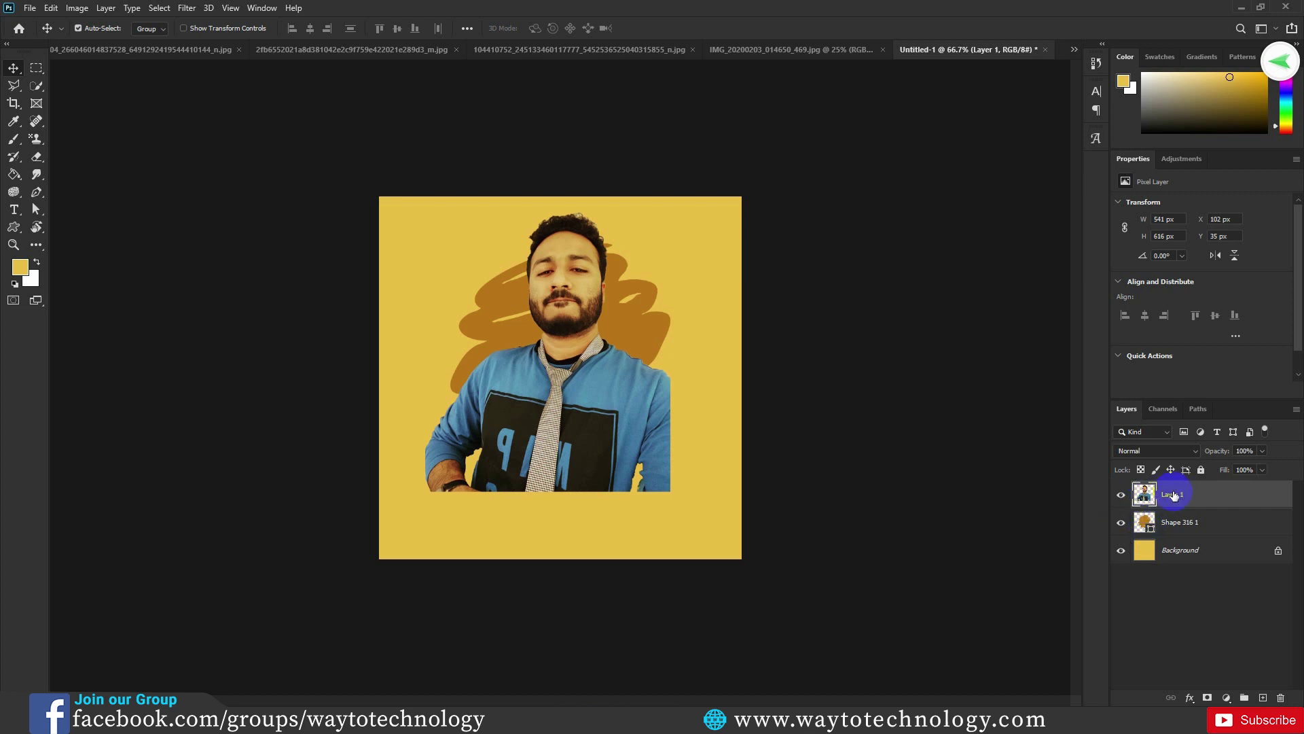
left_click(1143, 525, "ctrl")
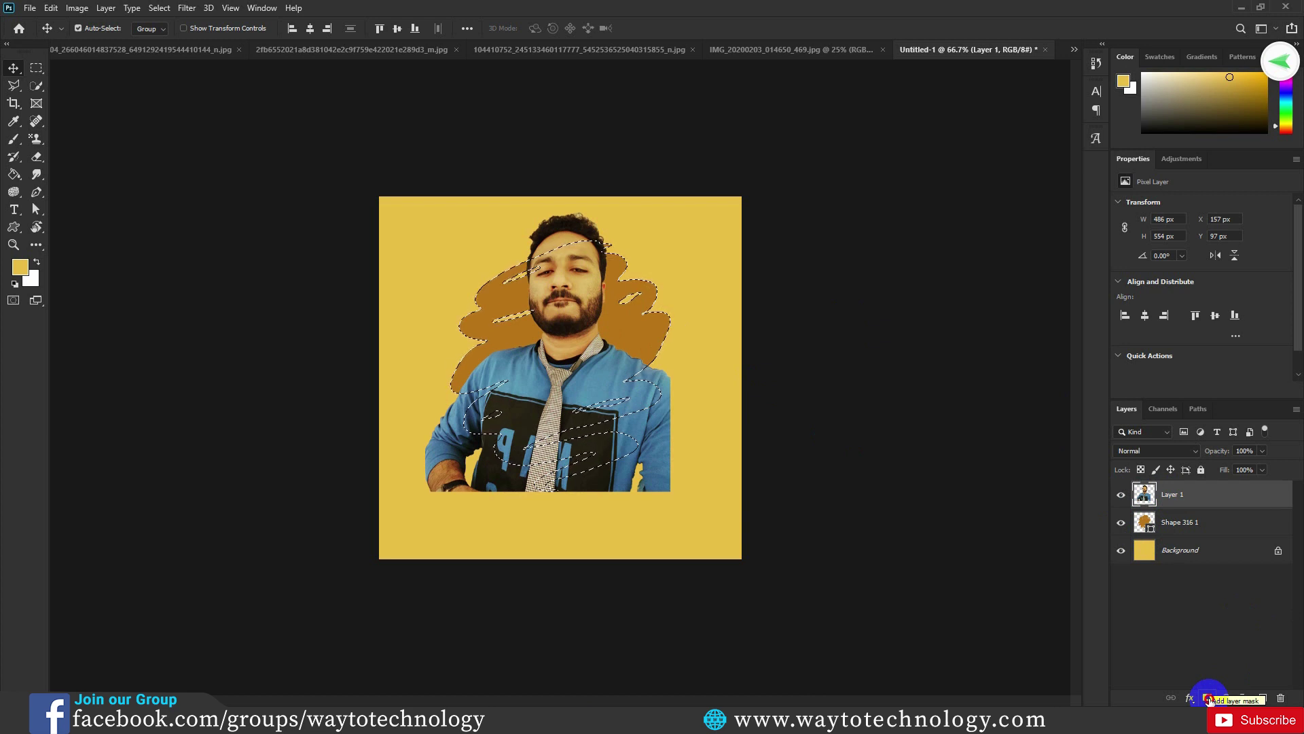
left_click(1209, 699)
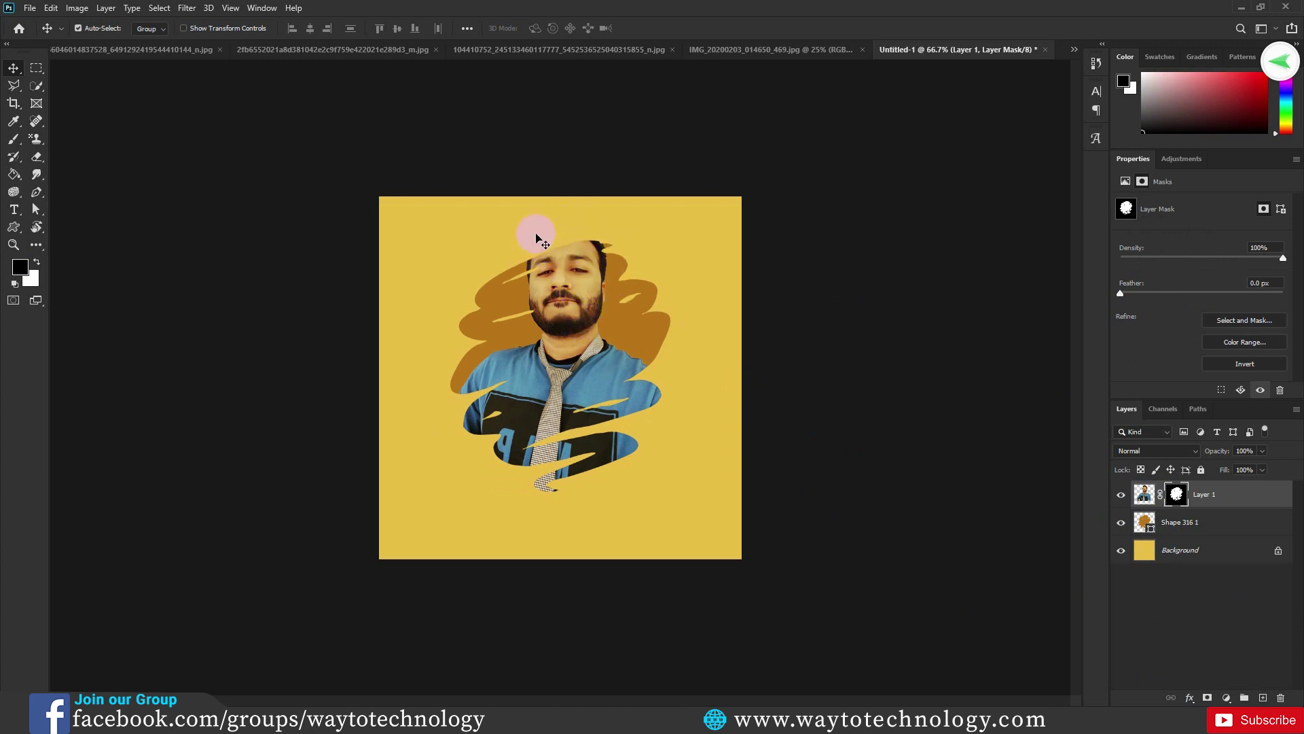
left_click_drag(532, 262, 577, 254)
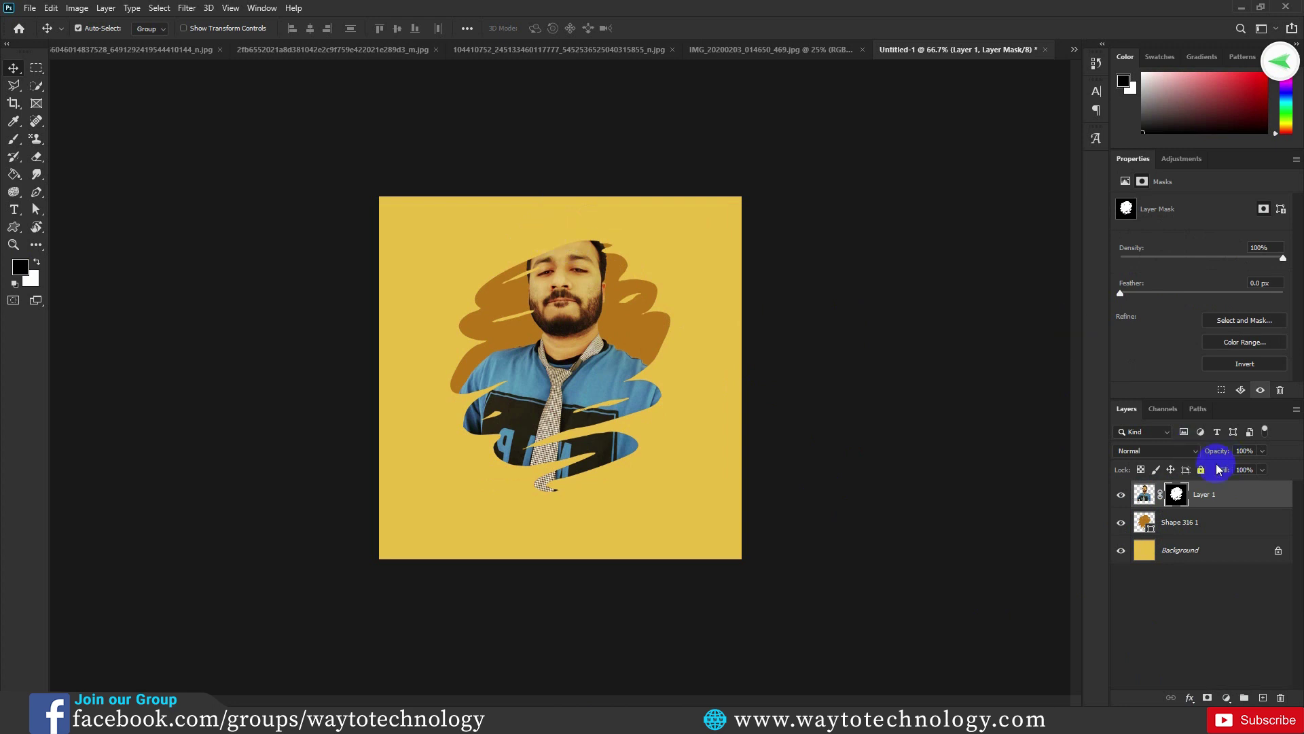
left_click(1145, 496)
left_click(1176, 496)
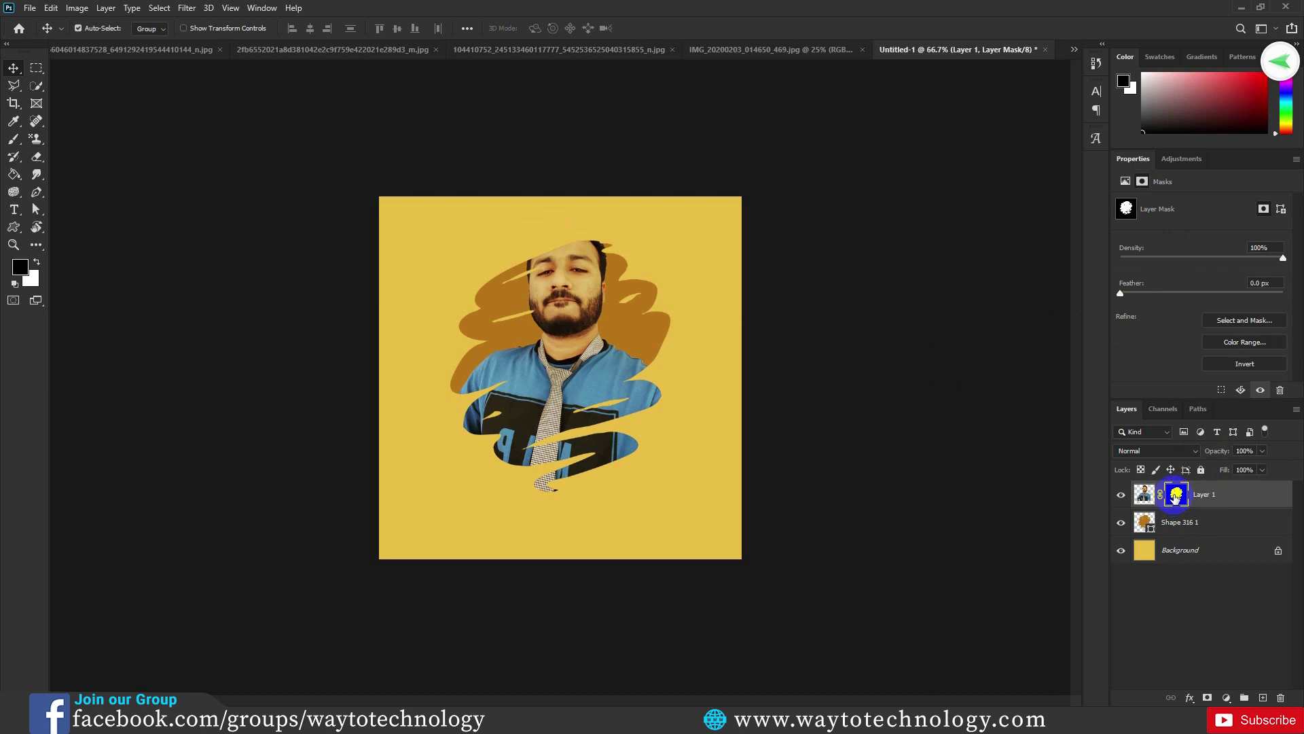
Erase Layer 1's mask across the hairline and near the right cheek to reveal the hair.
left_click(38, 161)
left_click(87, 158)
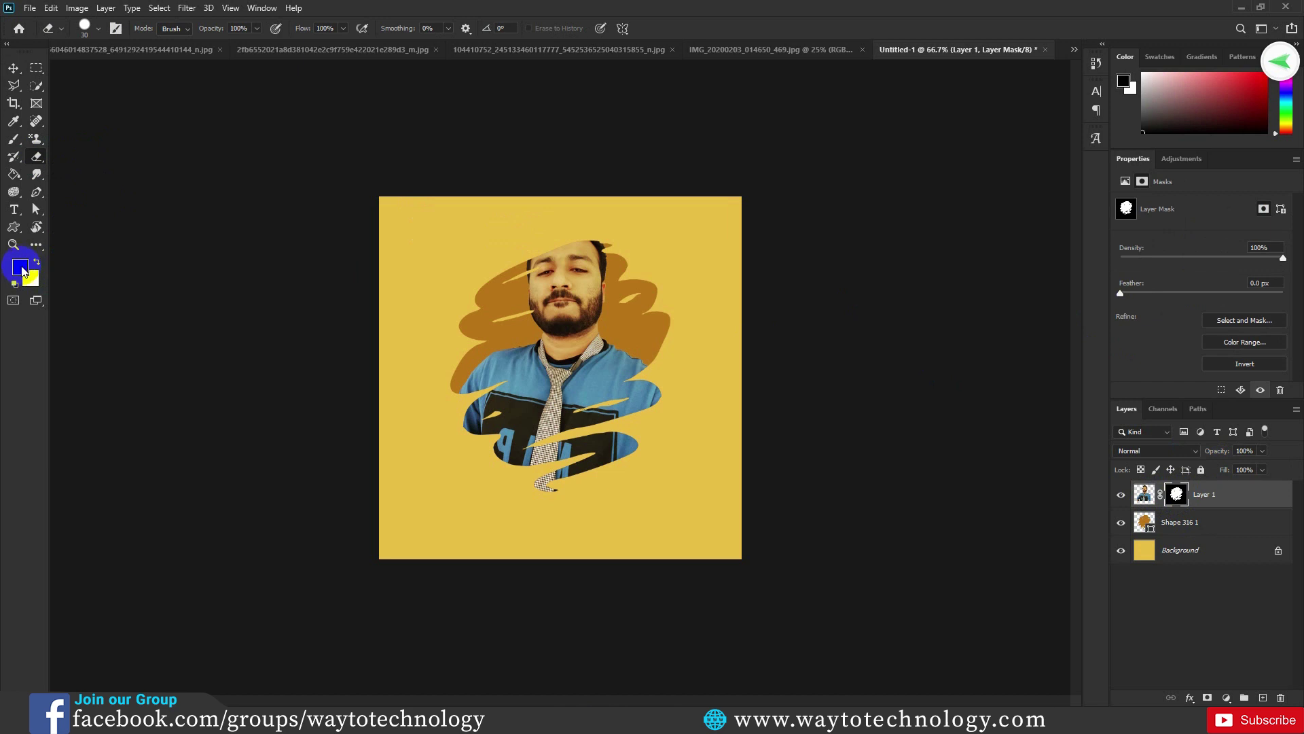
left_click(542, 261)
mouse_move(540, 252)
left_mouse_down()
mouse_move(577, 241)
mouse_move(543, 261)
mouse_move(561, 227)
mouse_move(596, 246)
mouse_move(547, 216)
mouse_move(593, 231)
mouse_move(561, 231)
mouse_move(530, 265)
mouse_move(546, 313)
mouse_move(566, 244)
mouse_move(602, 264)
left_mouse_up()
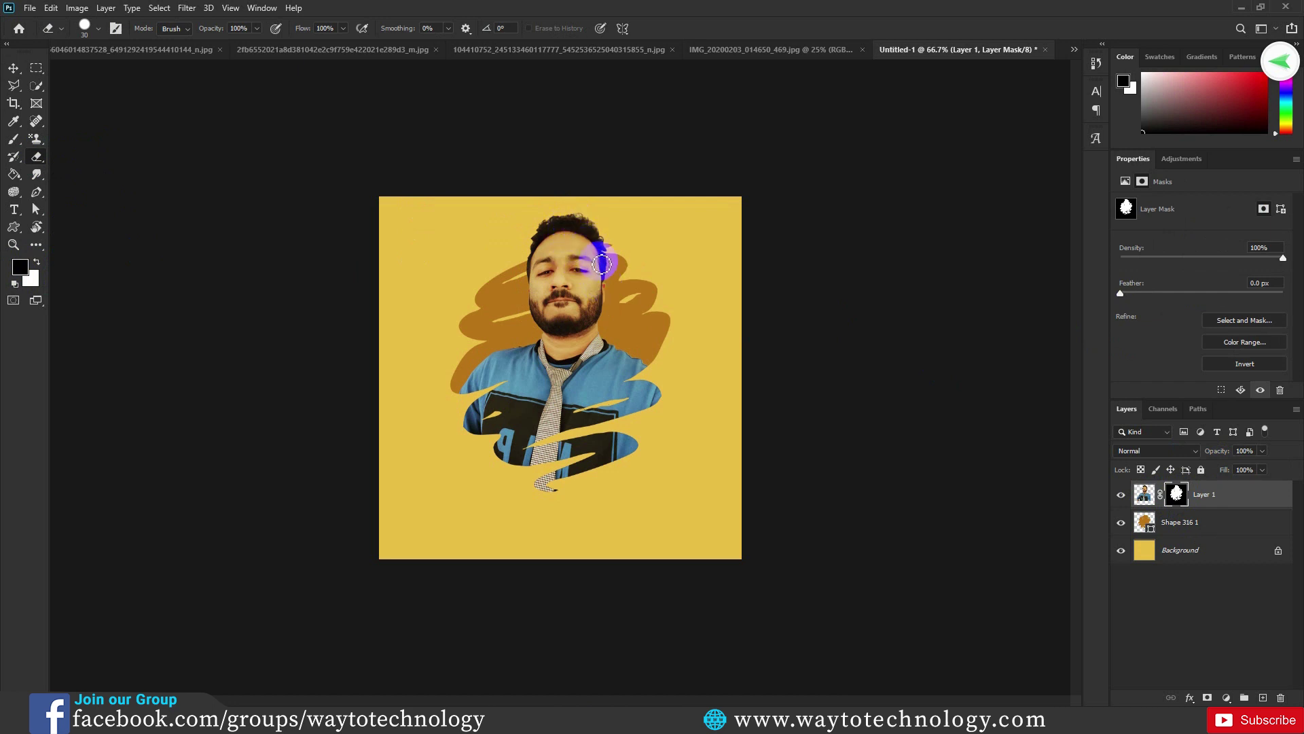
left_click(635, 297)
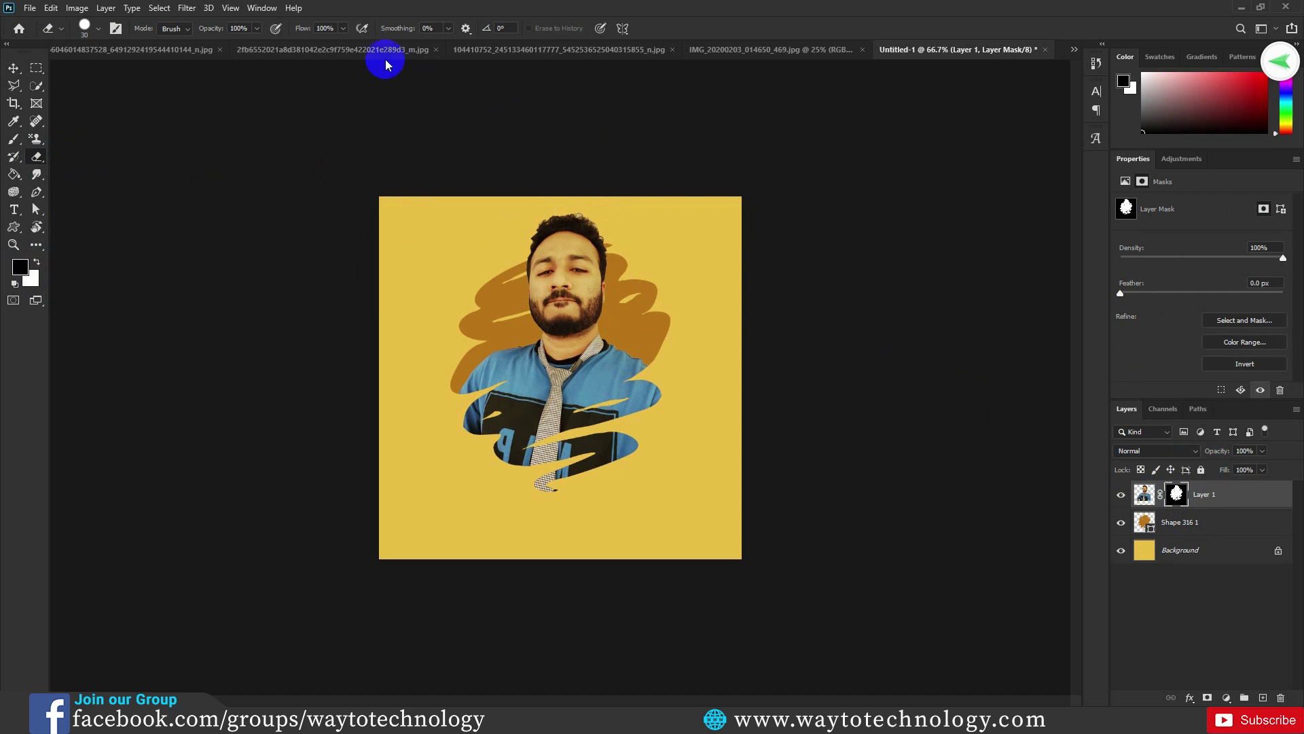
Glance at the other portrait tabs, then return to Untitled-1 and target Layer 1's photo thumbnail.
left_click(417, 53)
left_click(140, 51)
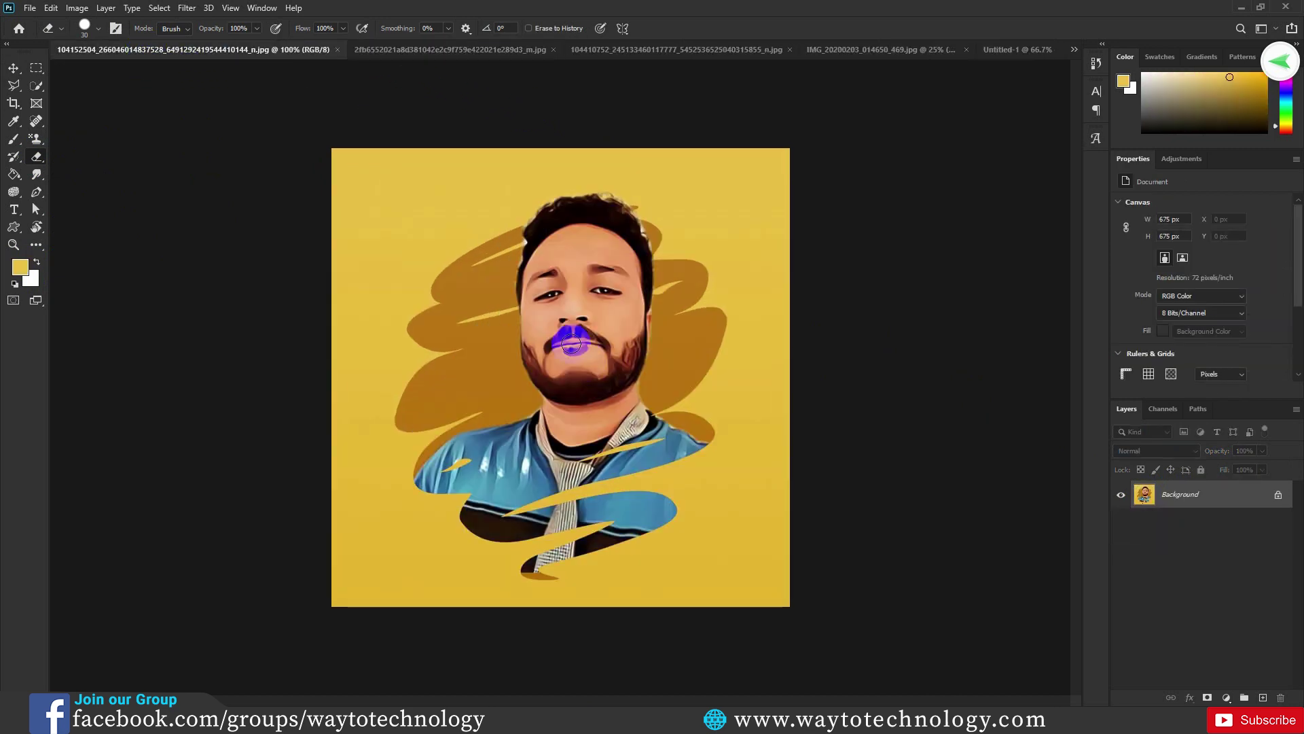
left_click(1012, 49)
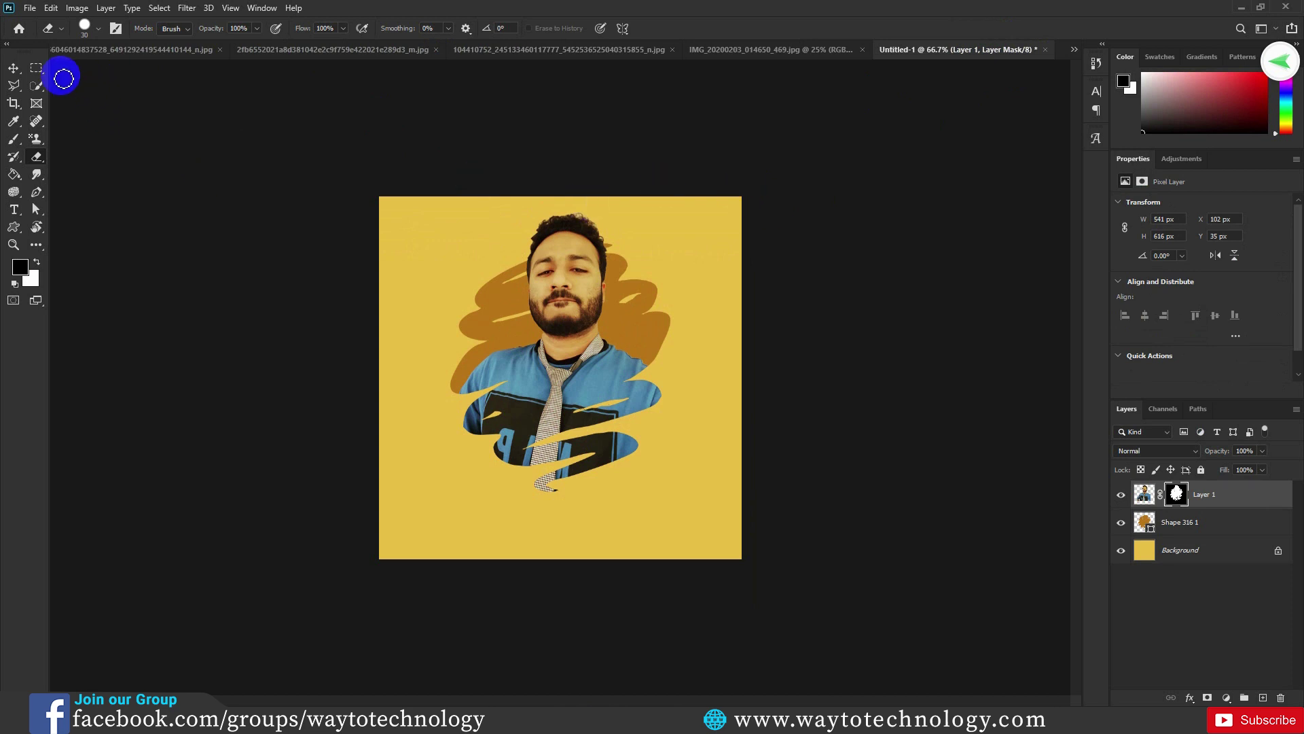
left_click(12, 69)
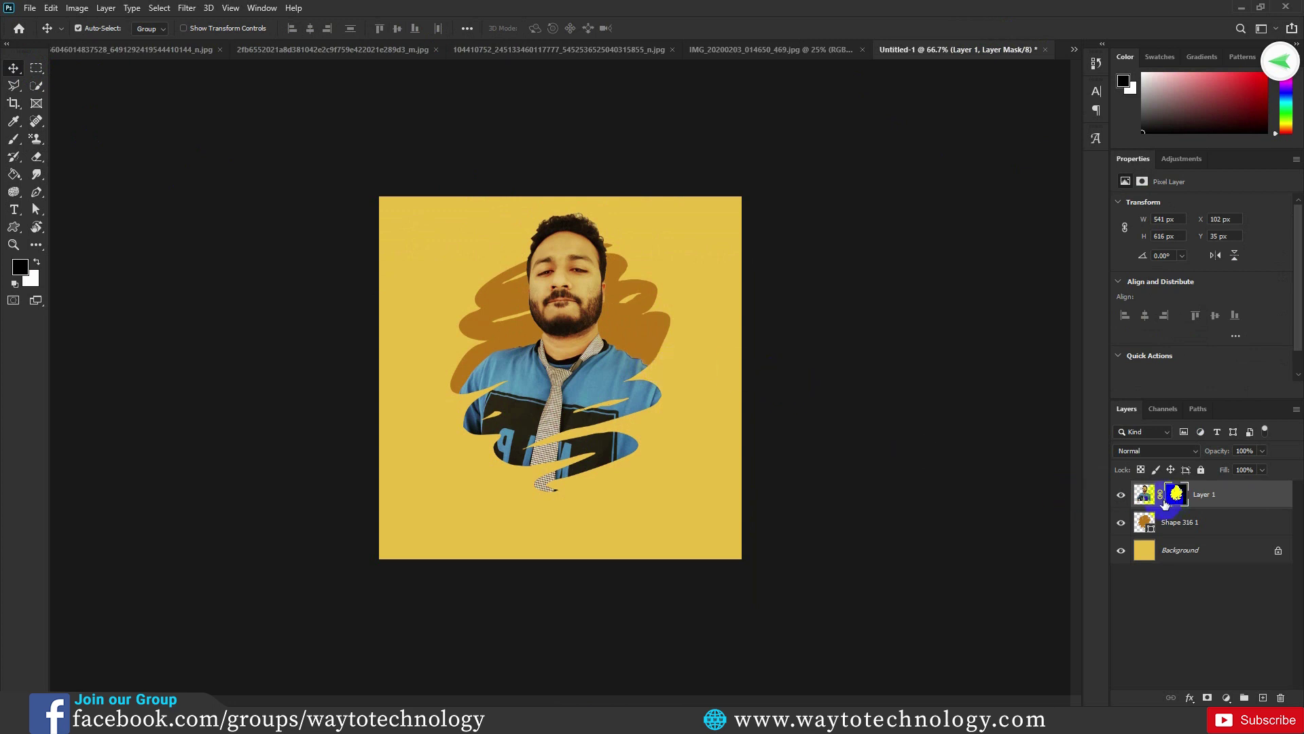
left_click(1145, 495)
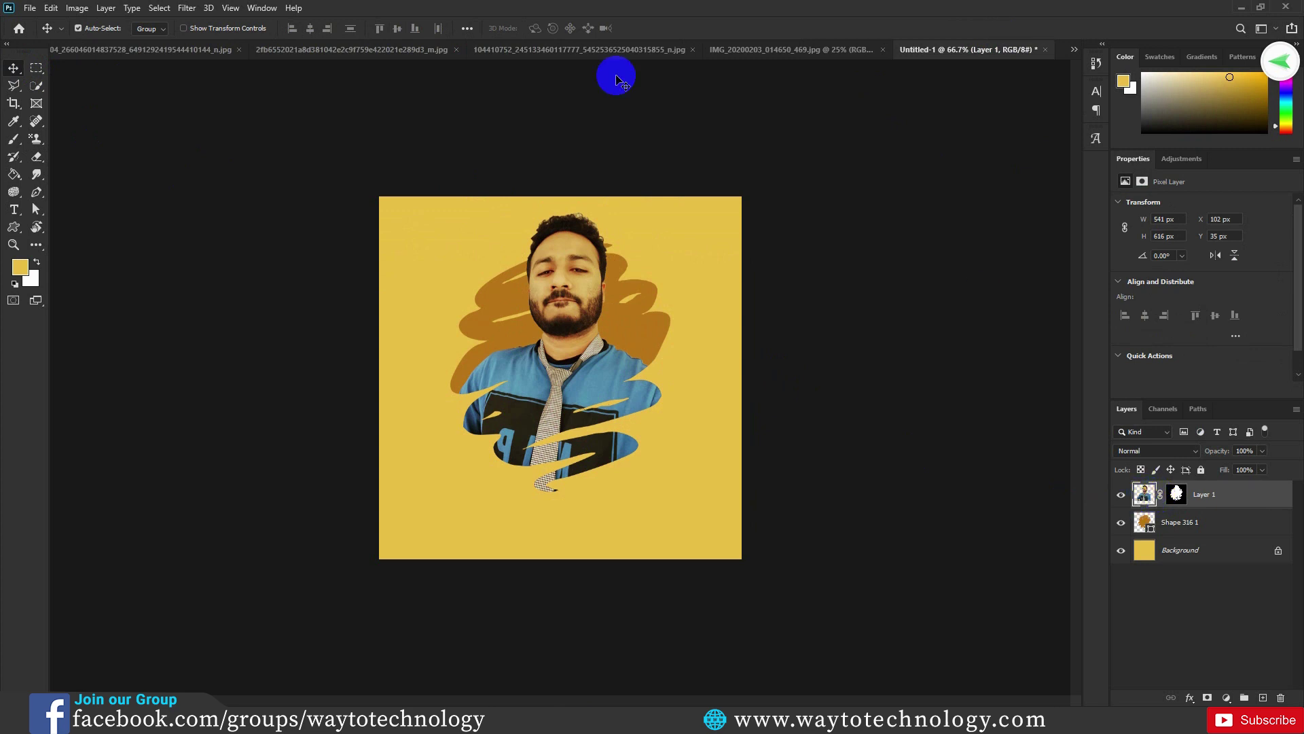
In the Filter Gallery, preview the Artistic filters and try Paint Daubs brush size and sharpness.
left_click(187, 9)
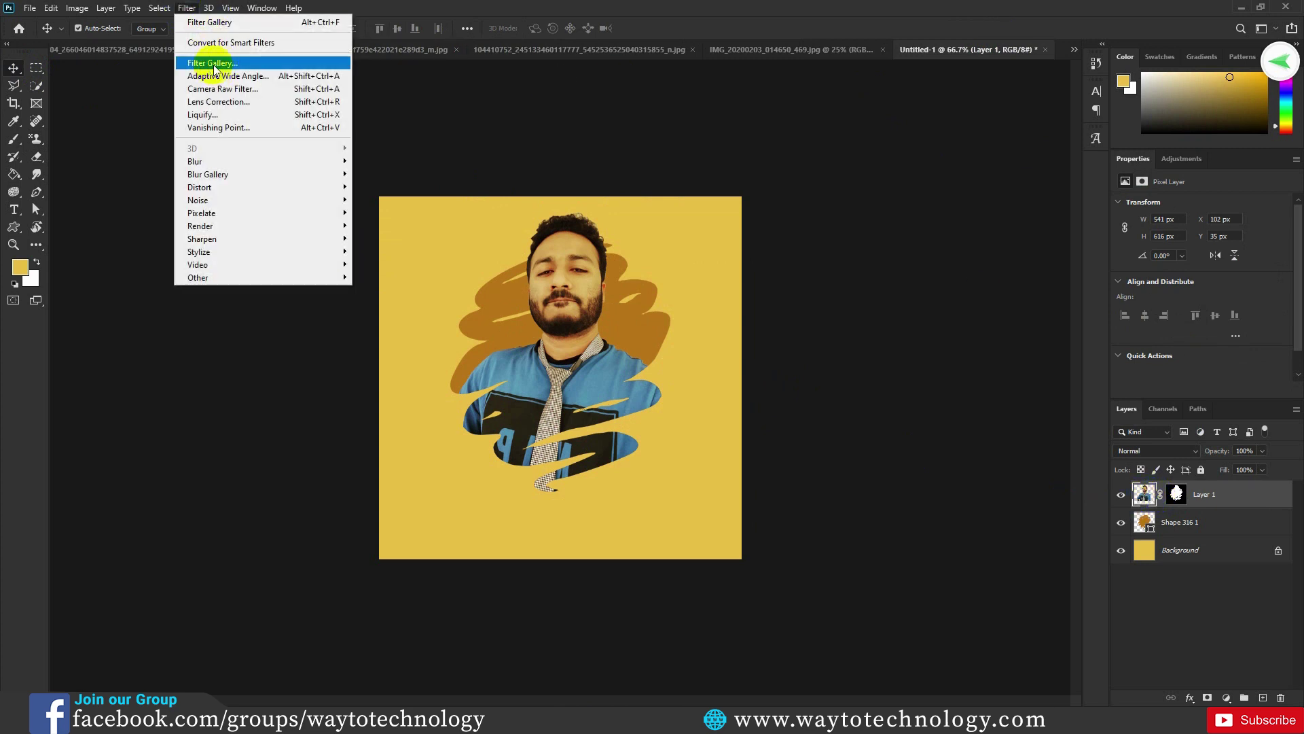
left_click(666, 48)
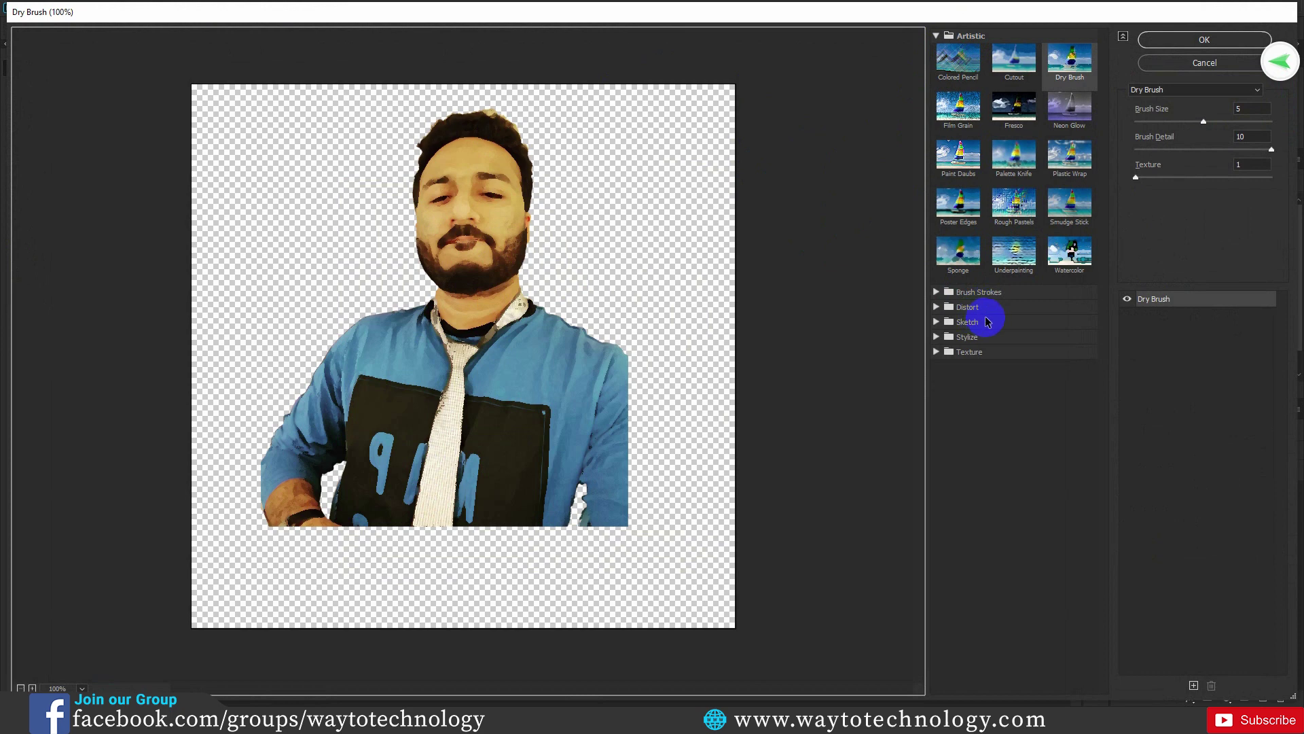
left_click(970, 74)
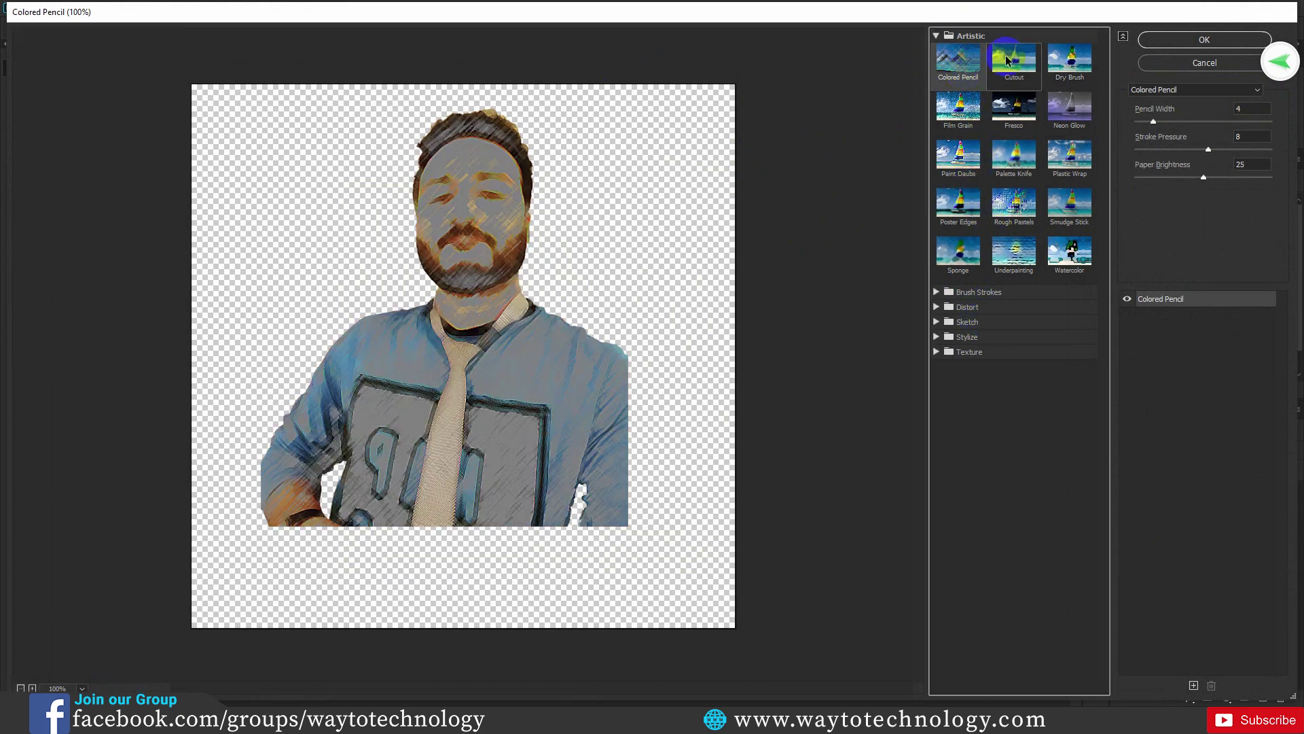
left_click(1008, 59)
left_click(1067, 65)
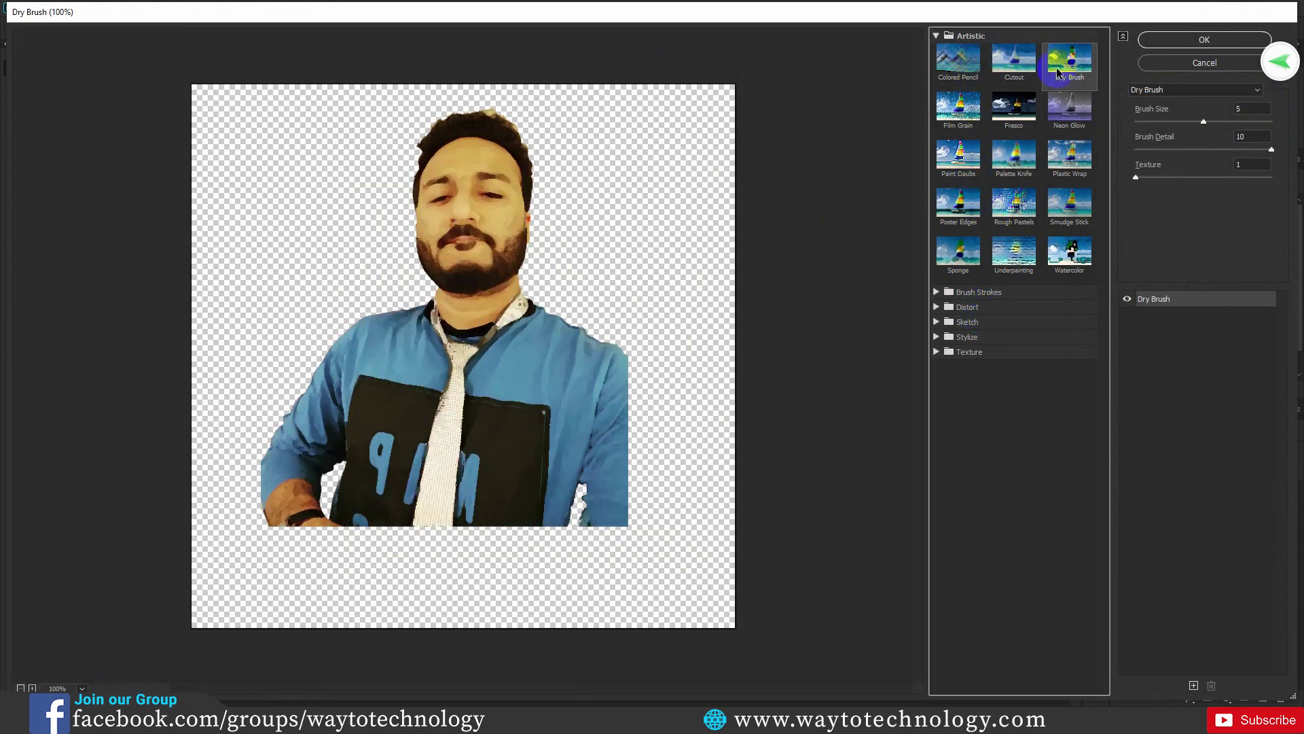
left_click(968, 113)
left_click(1008, 114)
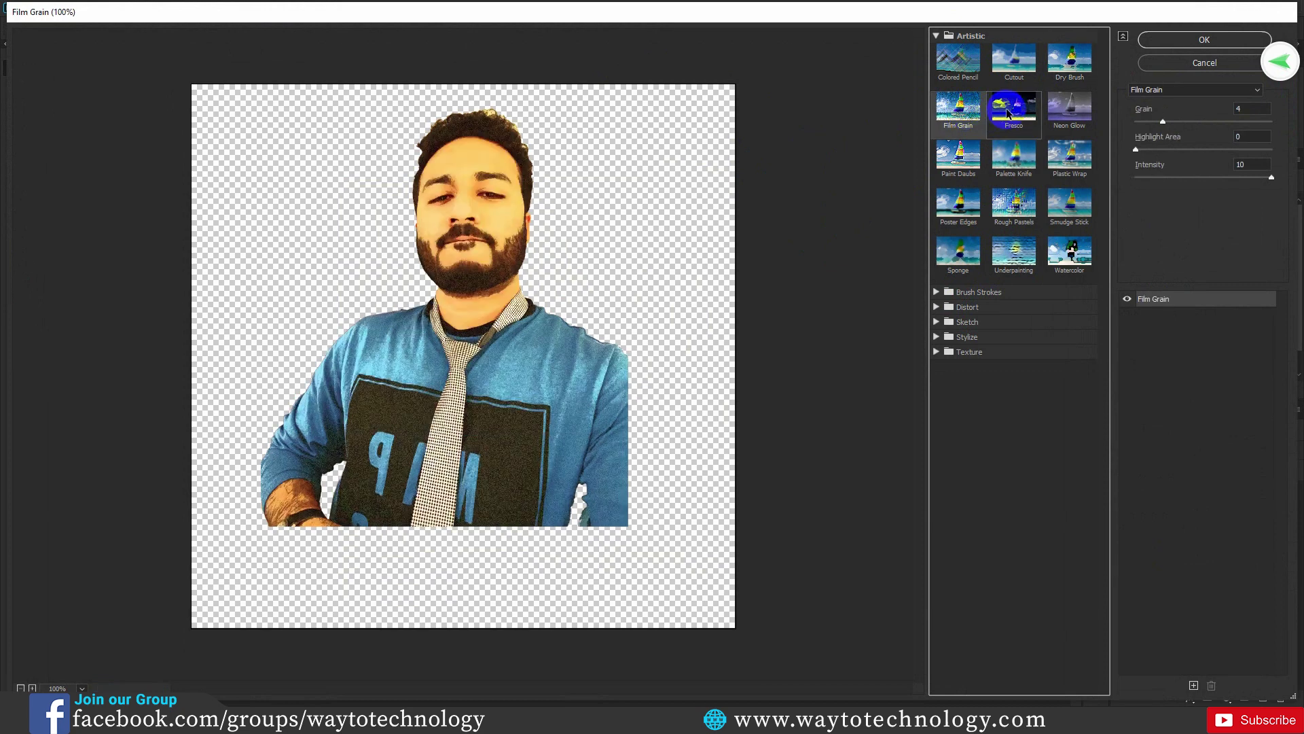
left_click(1063, 123)
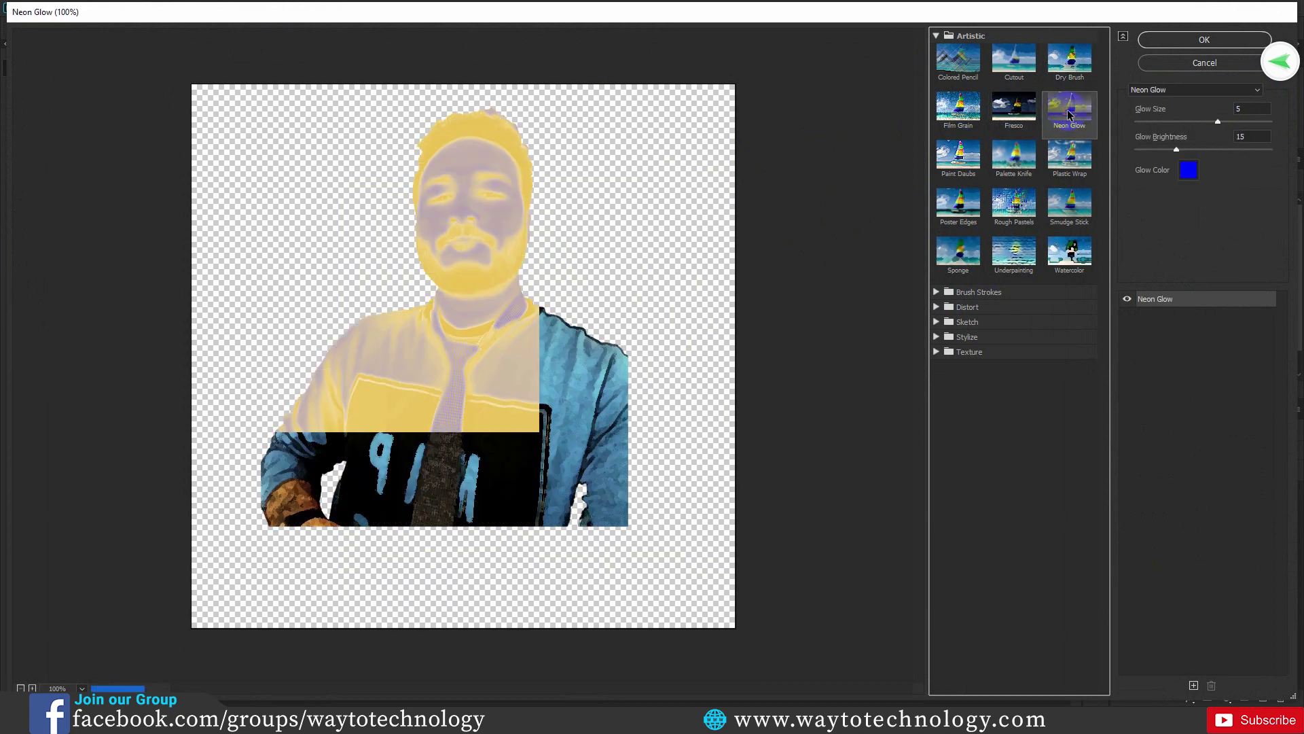
left_click(1014, 154)
left_click(968, 160)
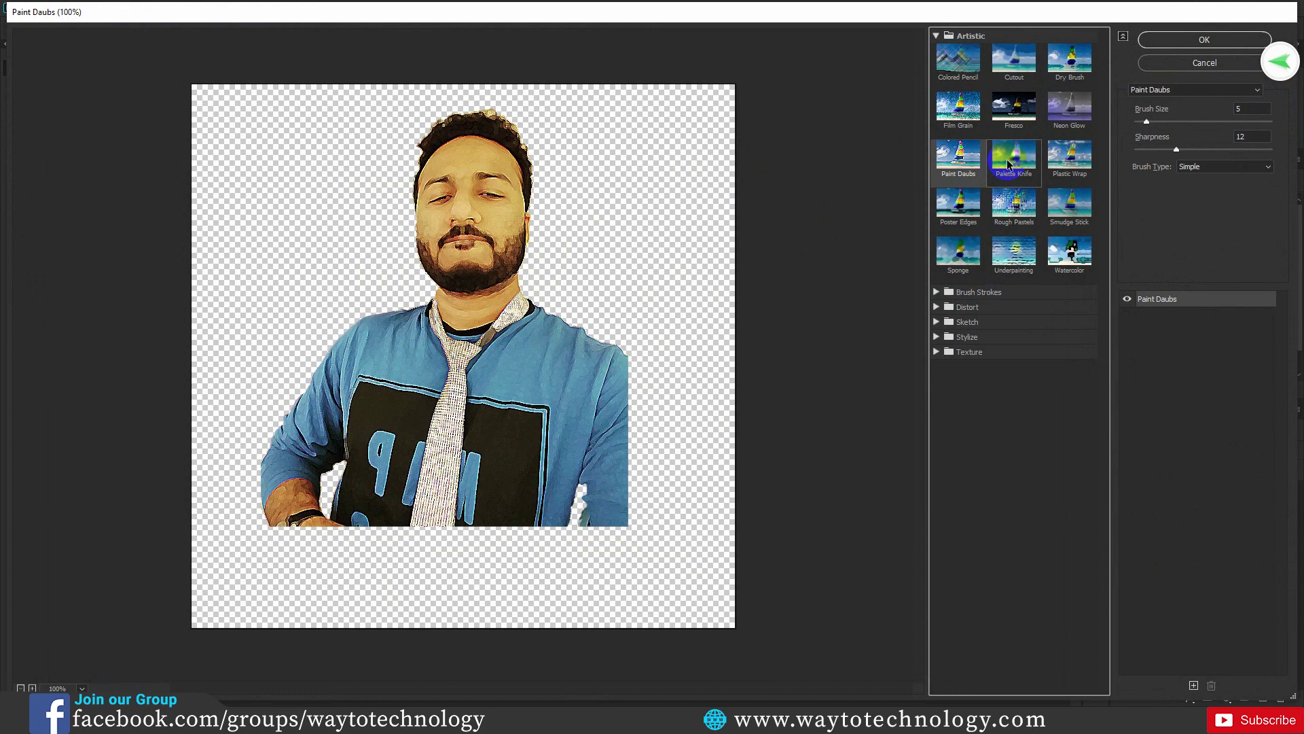
mouse_move(1154, 121)
left_mouse_down()
mouse_move(1191, 121)
mouse_move(1135, 121)
mouse_move(1201, 155)
left_mouse_up()
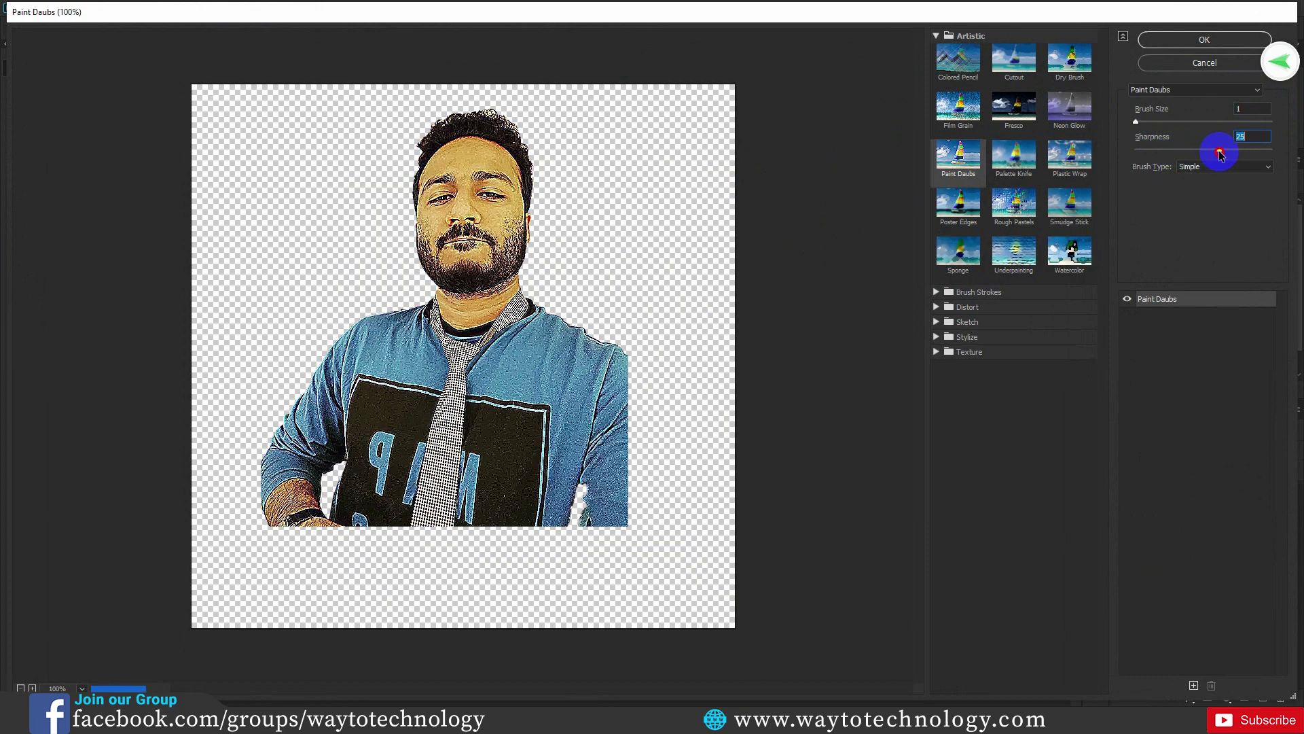
left_click_drag(1180, 150, 1163, 151)
Preview Poster Edges, Glass with smoothness 8, Ocean Ripple and Fresco filters.
left_click(958, 203)
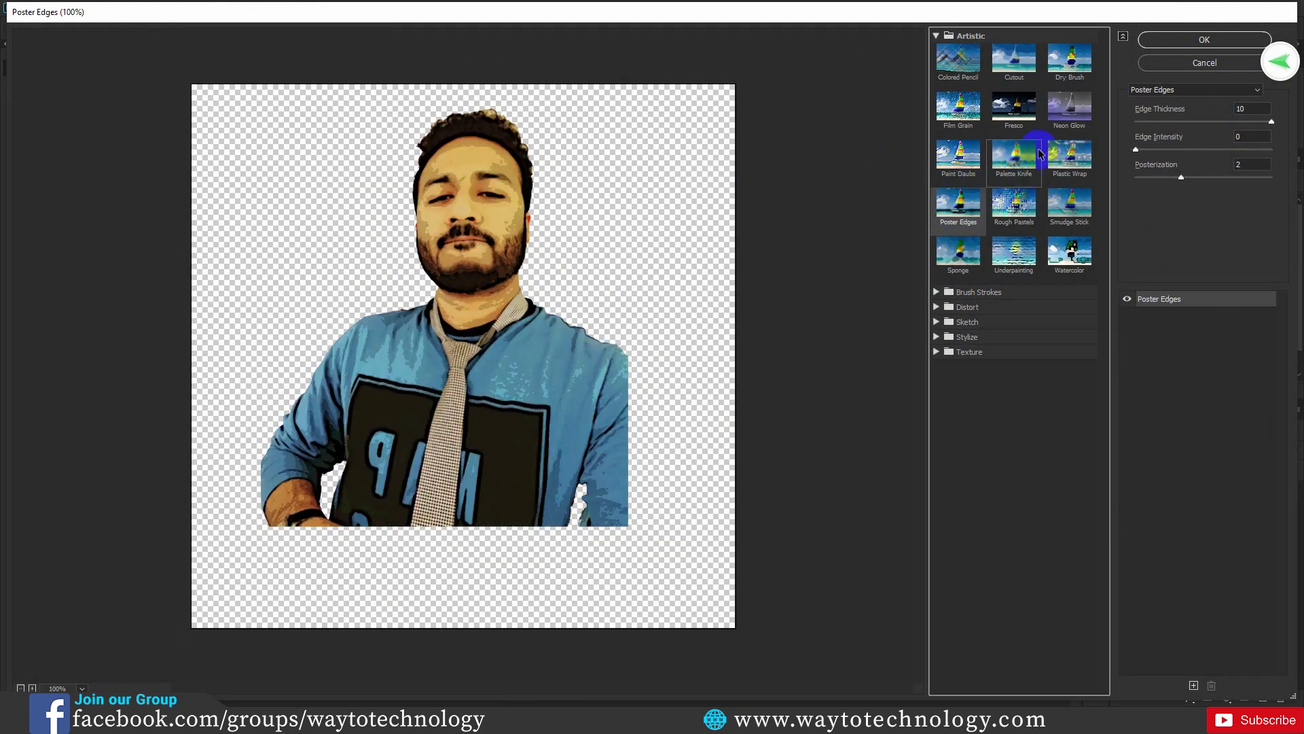
left_click(938, 307)
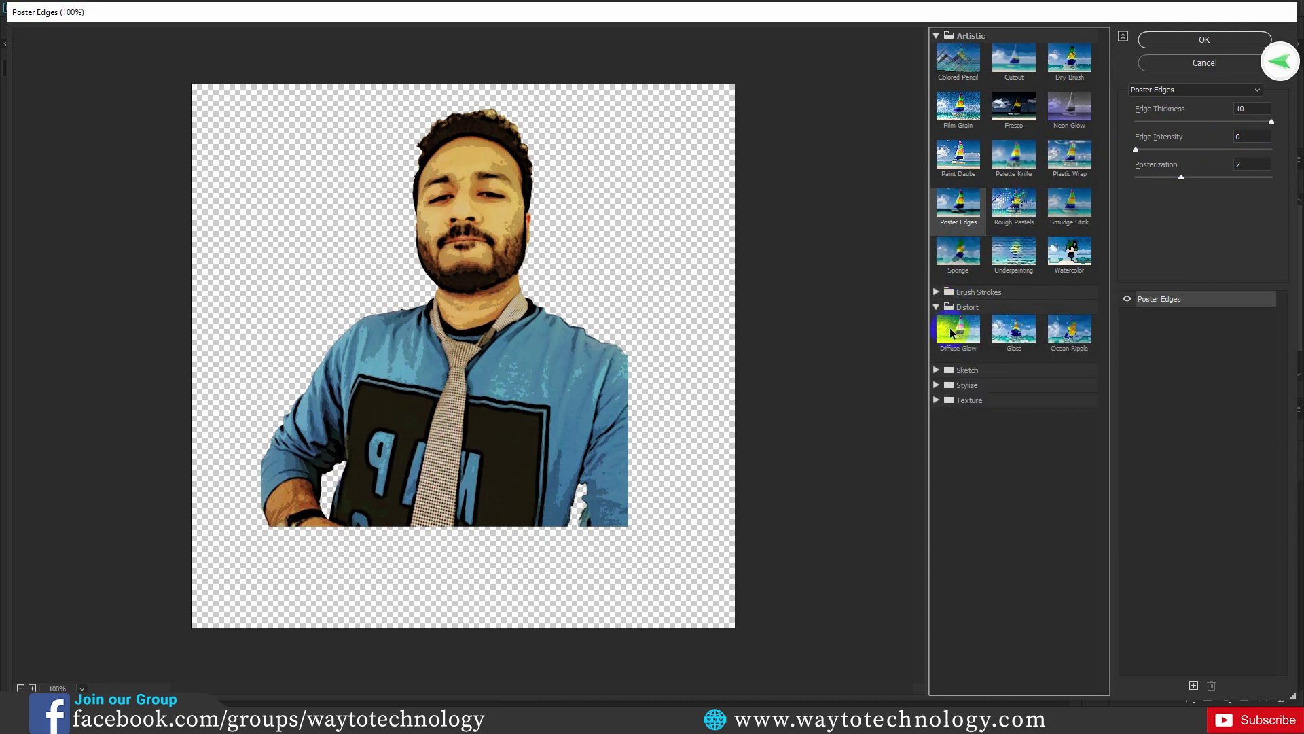
left_click(937, 370)
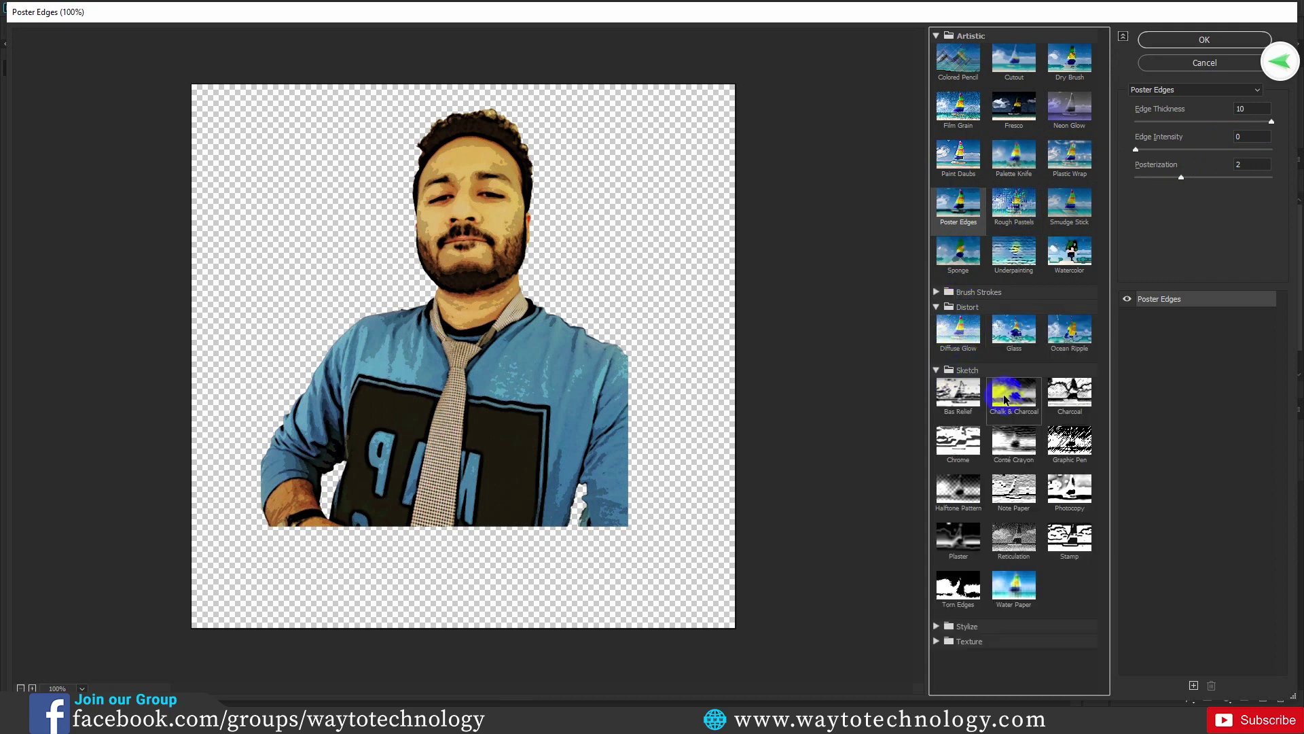
left_click(1014, 327)
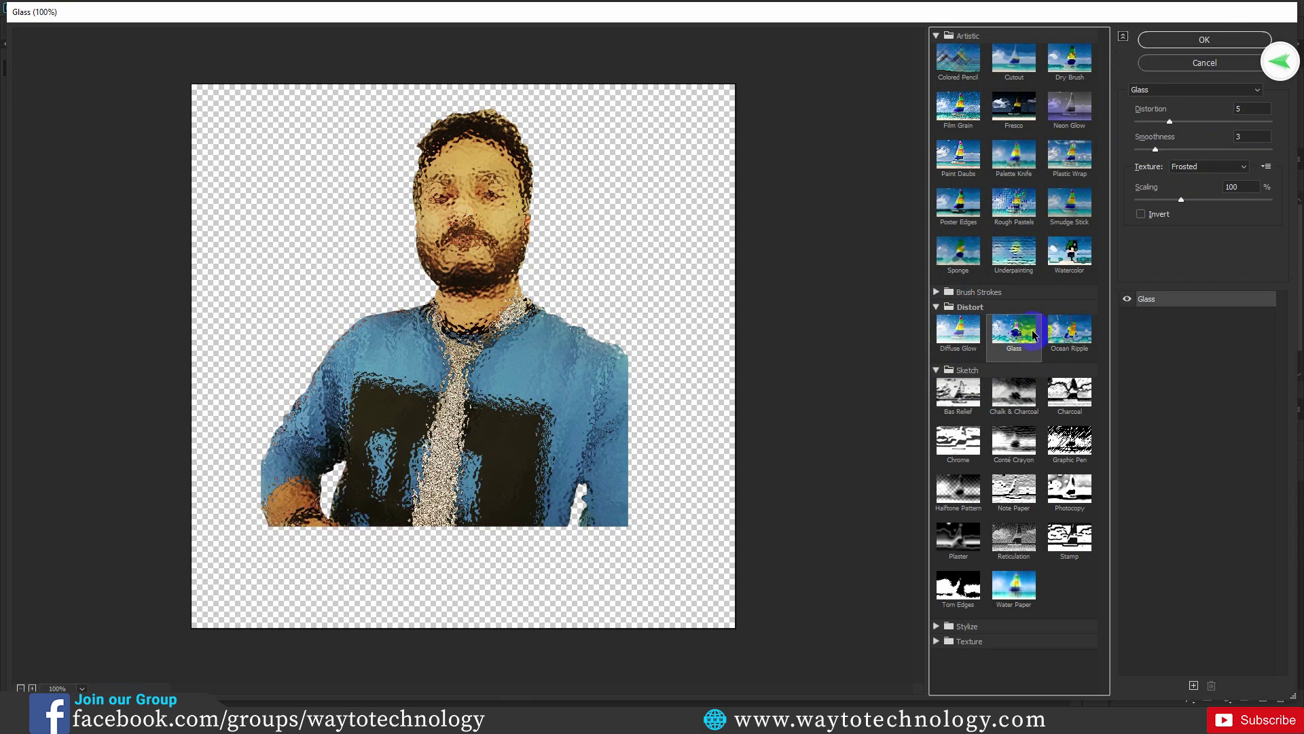
left_click(1071, 333)
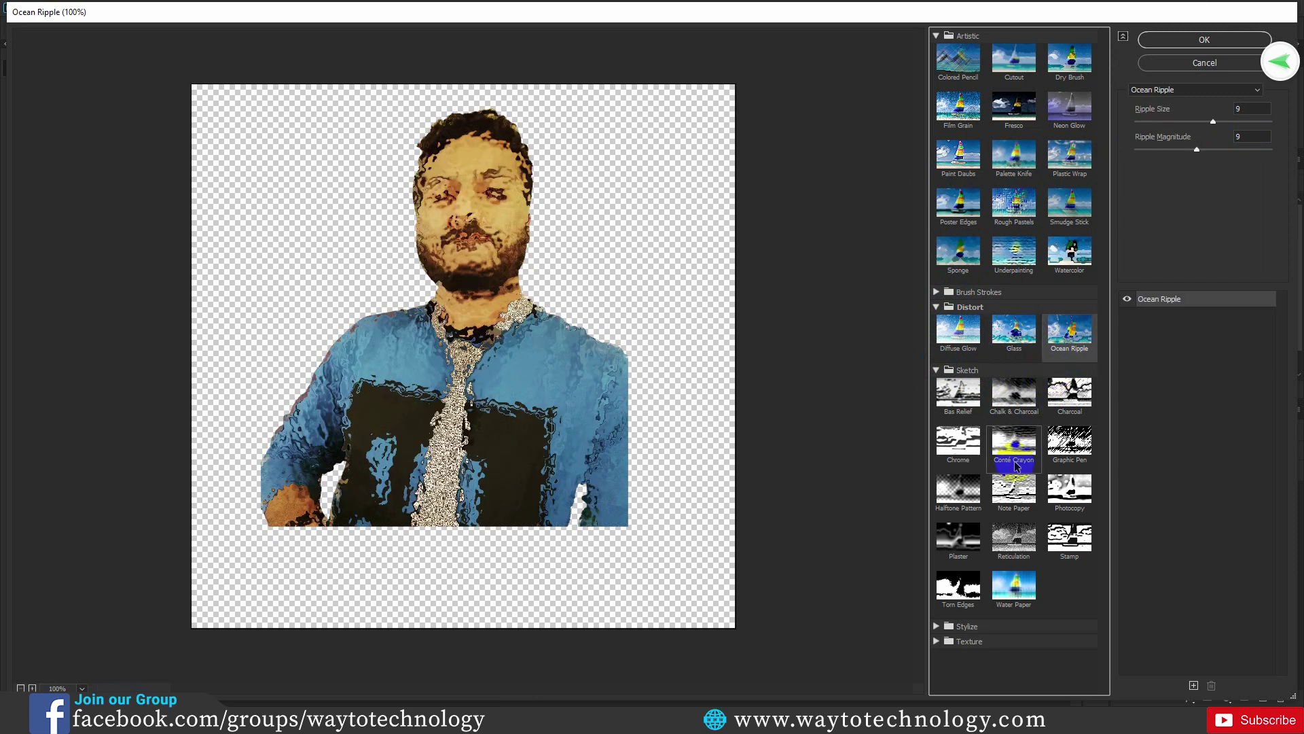
left_click(1015, 329)
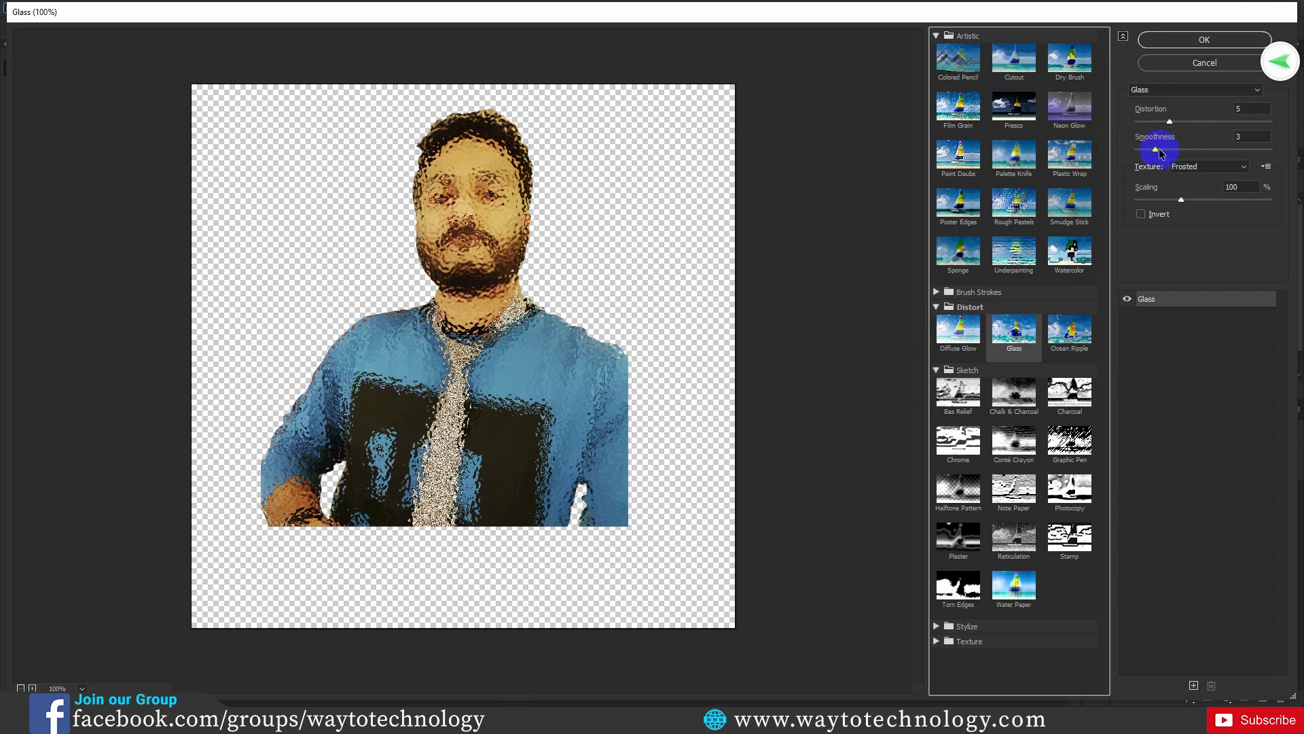
left_click_drag(1159, 152, 1203, 155)
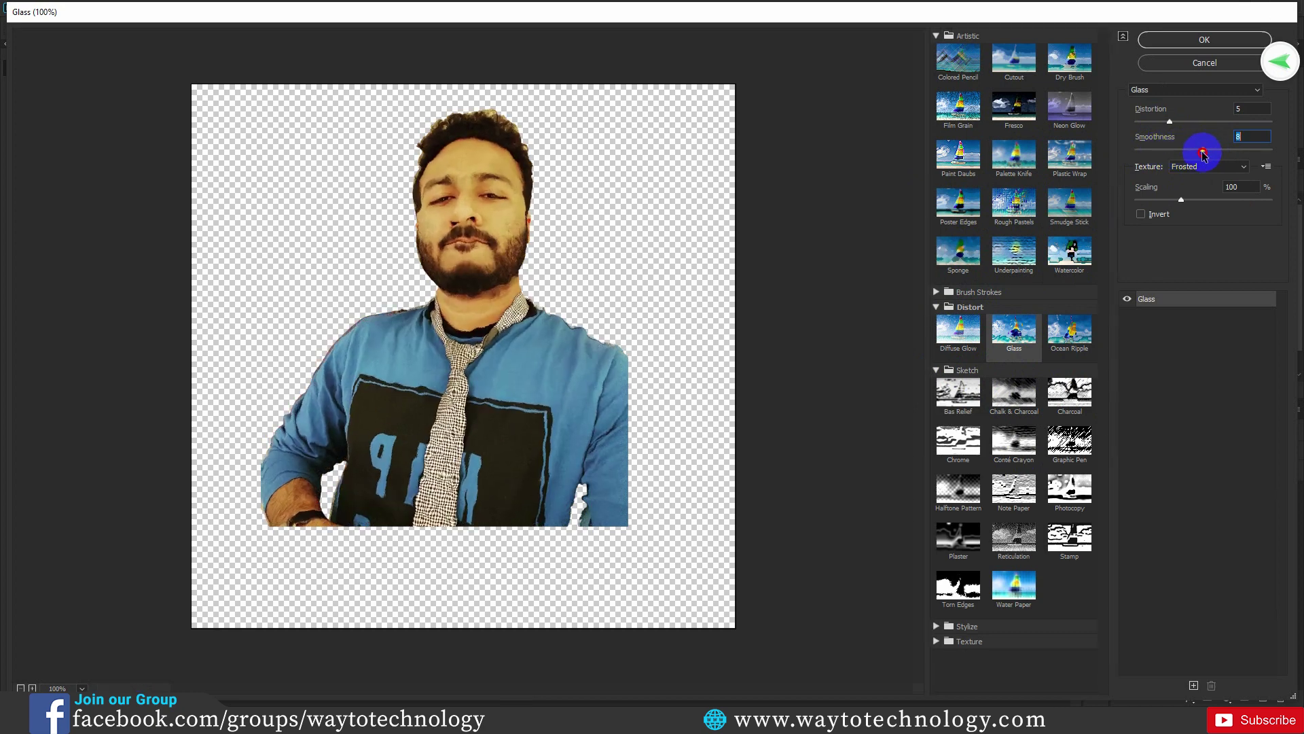
left_click(1017, 108)
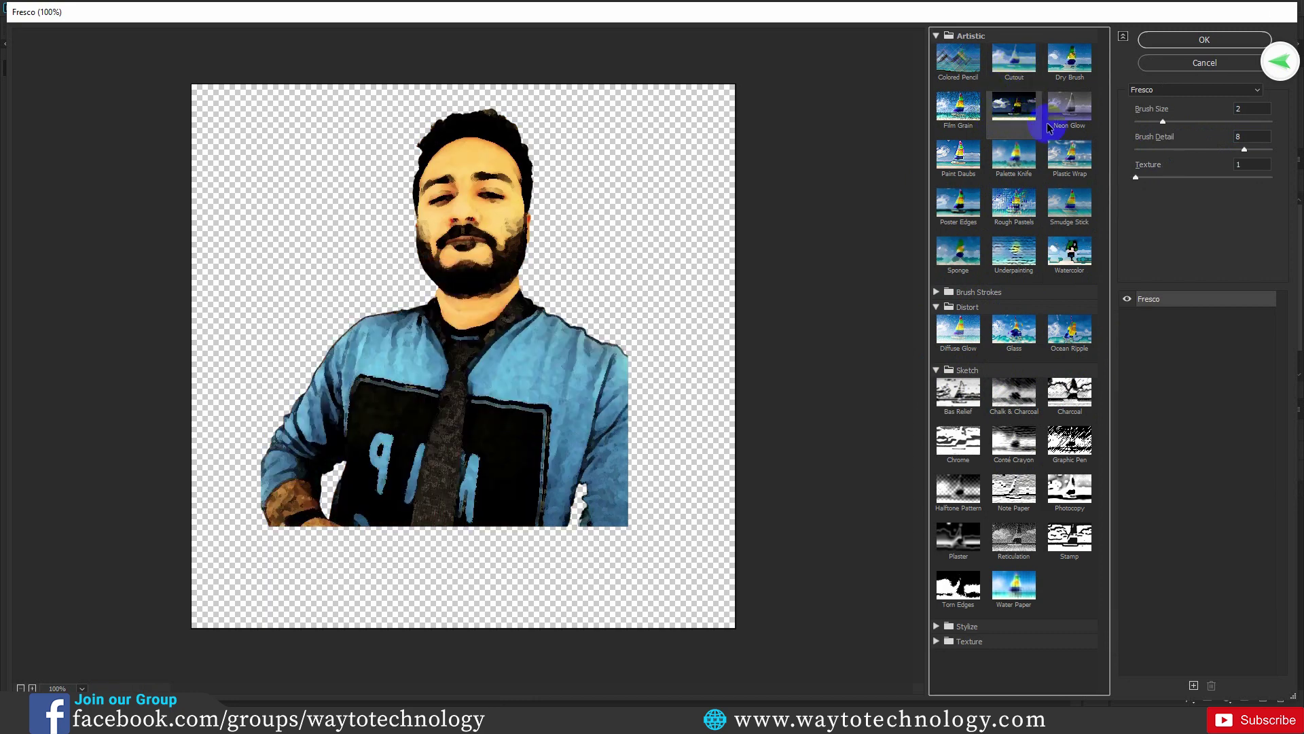
Apply Paint Daubs with brush size 6 and sharpness 14 to the portrait layer.
left_click(965, 157)
left_click_drag(1135, 122, 1153, 123)
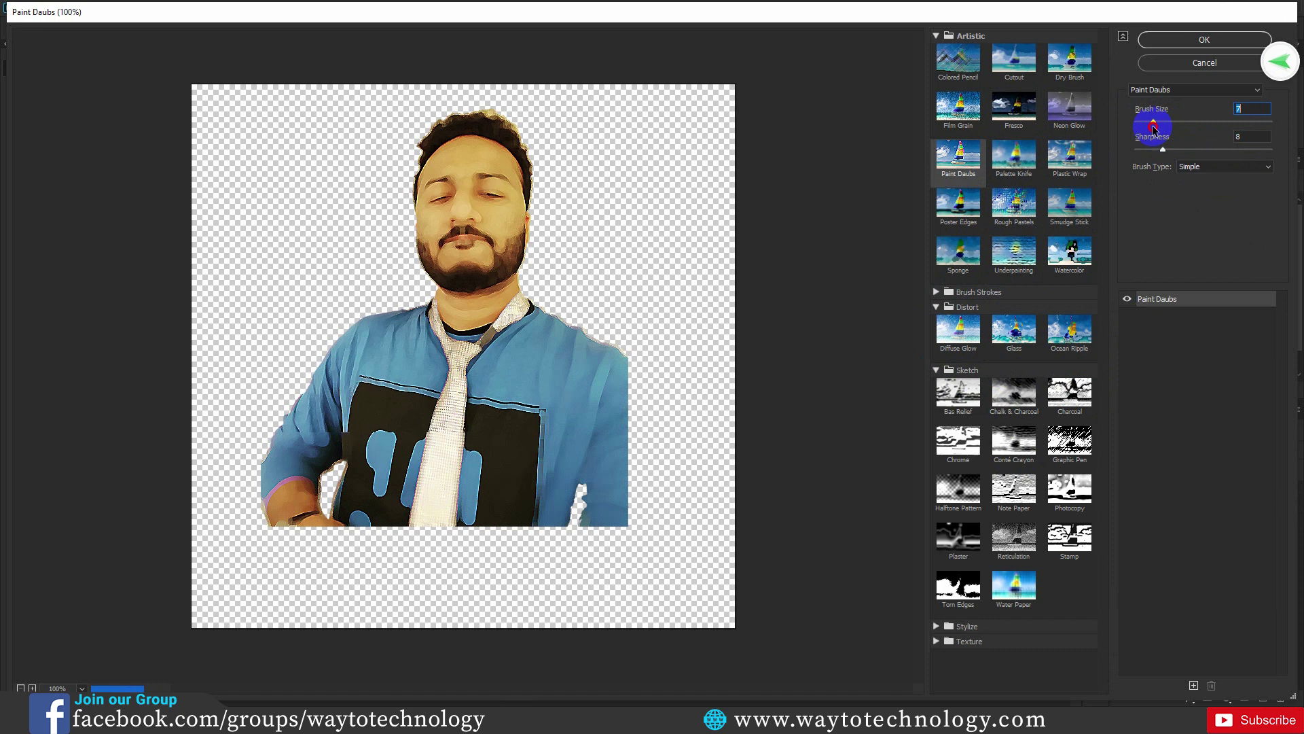
mouse_move(1153, 129)
left_mouse_down()
mouse_move(1188, 152)
mouse_move(1160, 151)
mouse_move(1187, 154)
left_mouse_up()
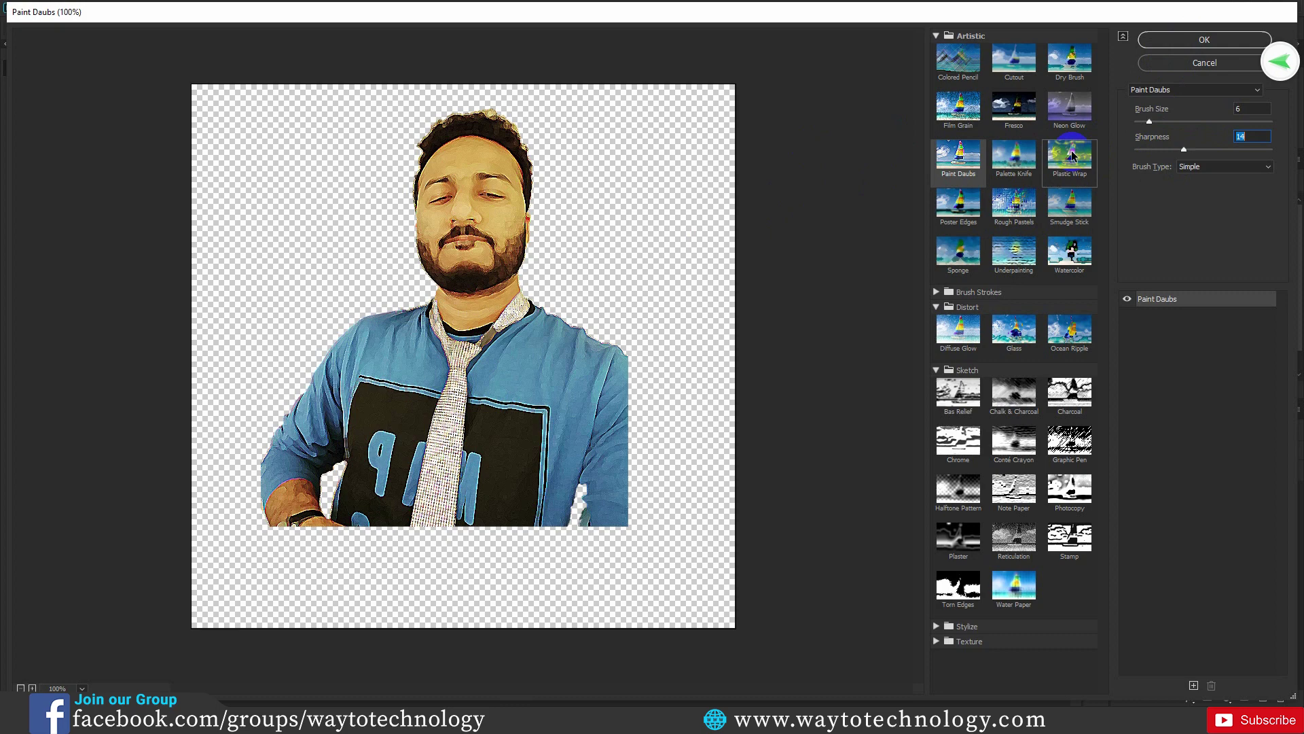
left_click(1165, 40)
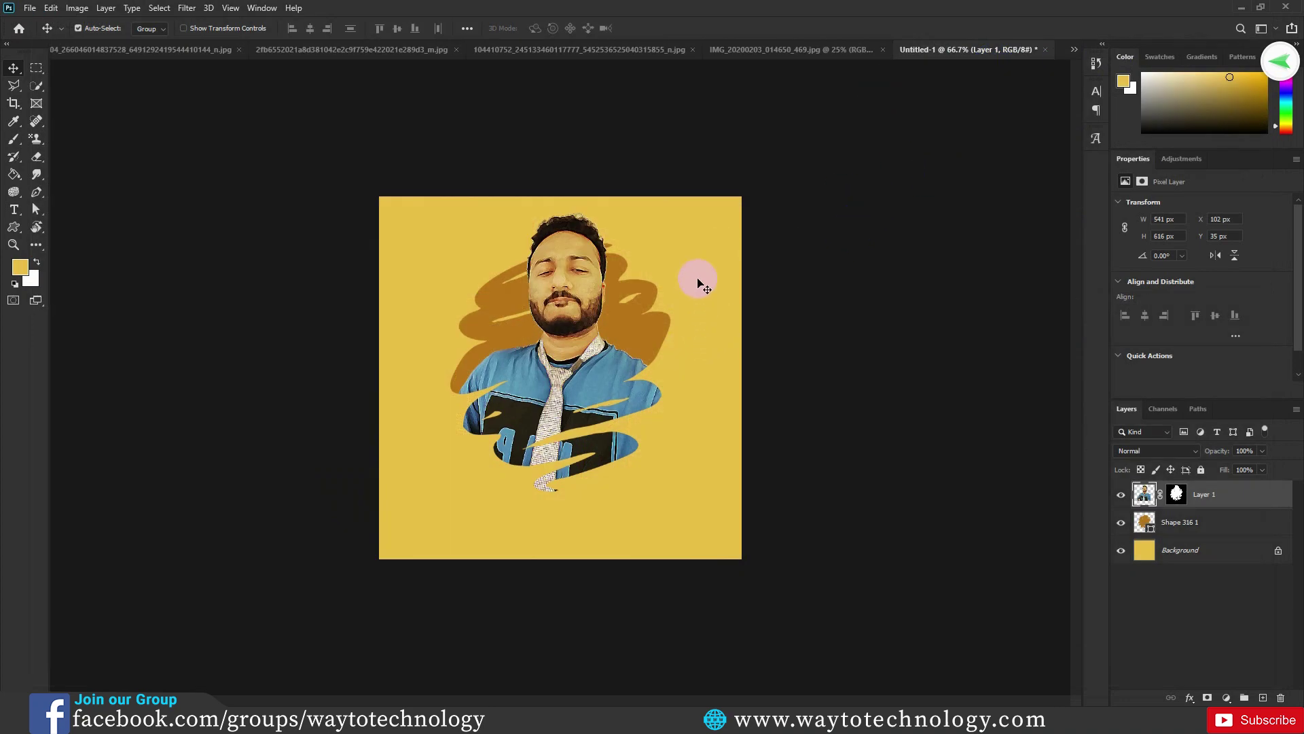
View the PNG export settings, close them without saving, and return to the YouTube playlists.
left_click(30, 9)
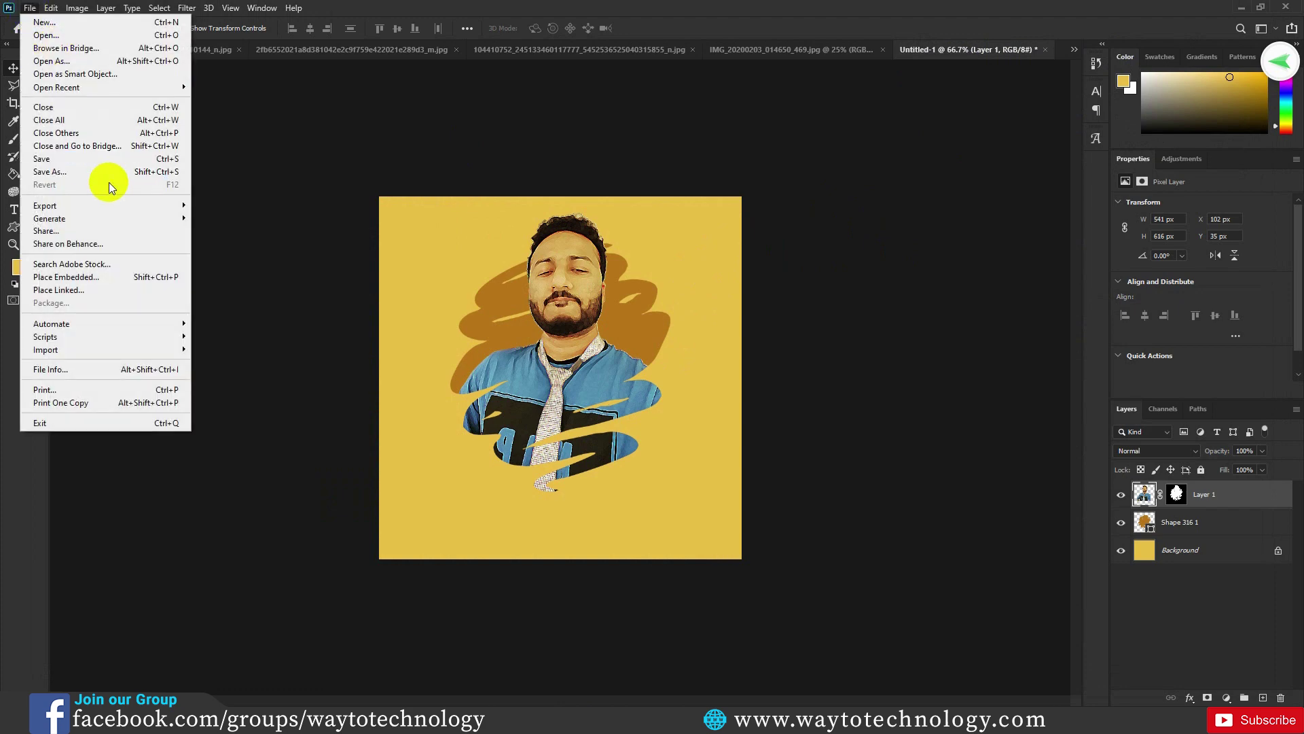
mouse_move(45, 205)
left_click(270, 259)
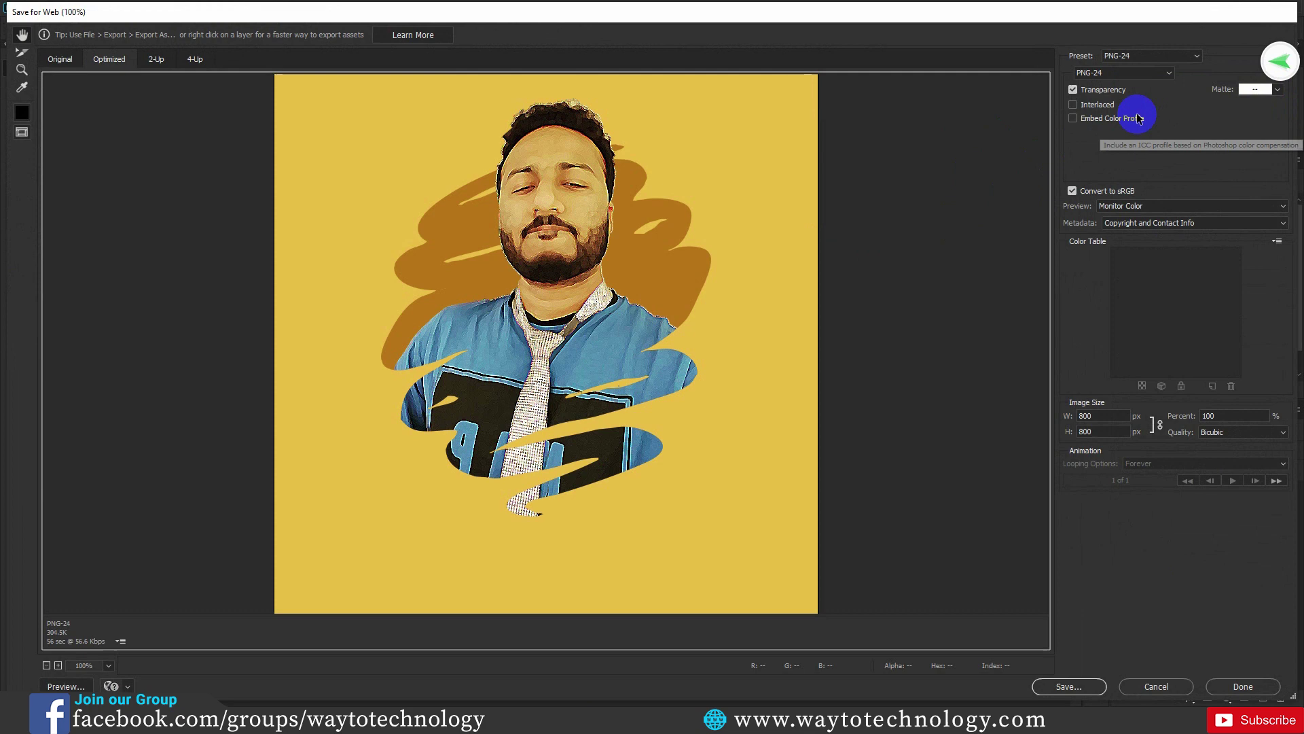
left_click(1152, 686)
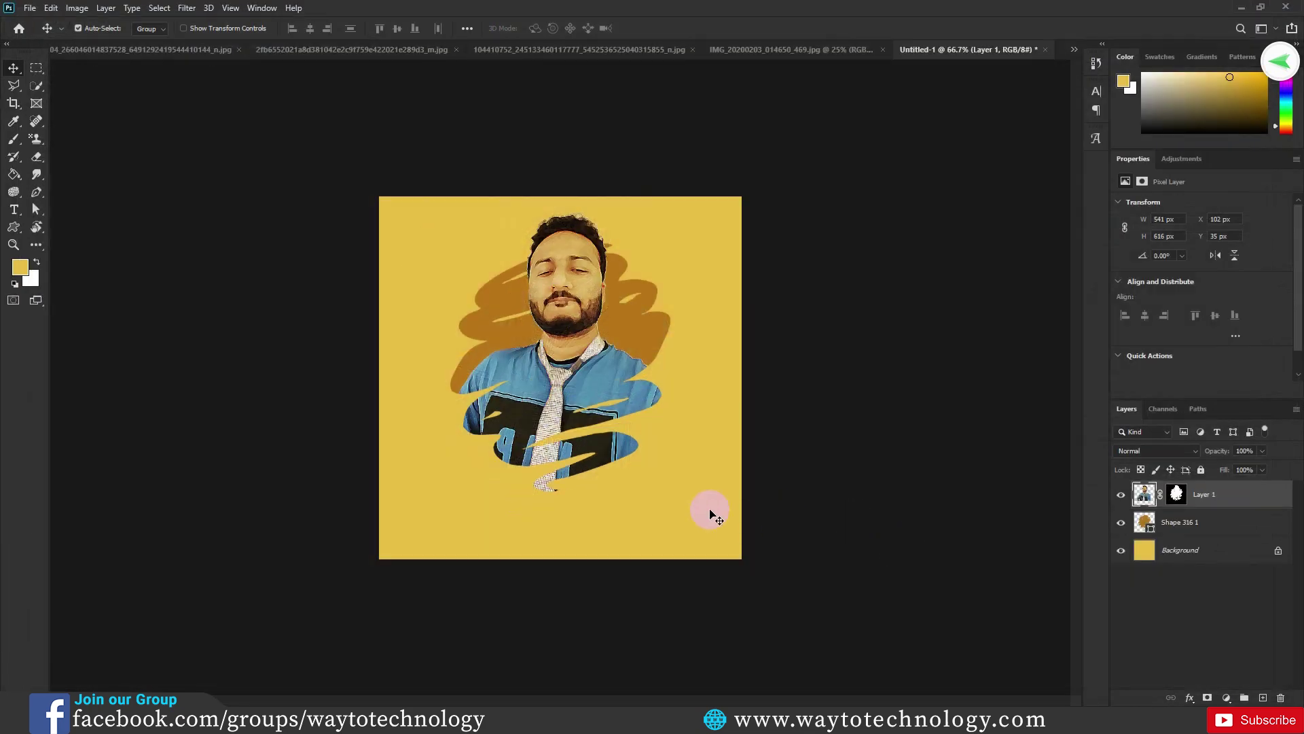
left_click(422, 720)
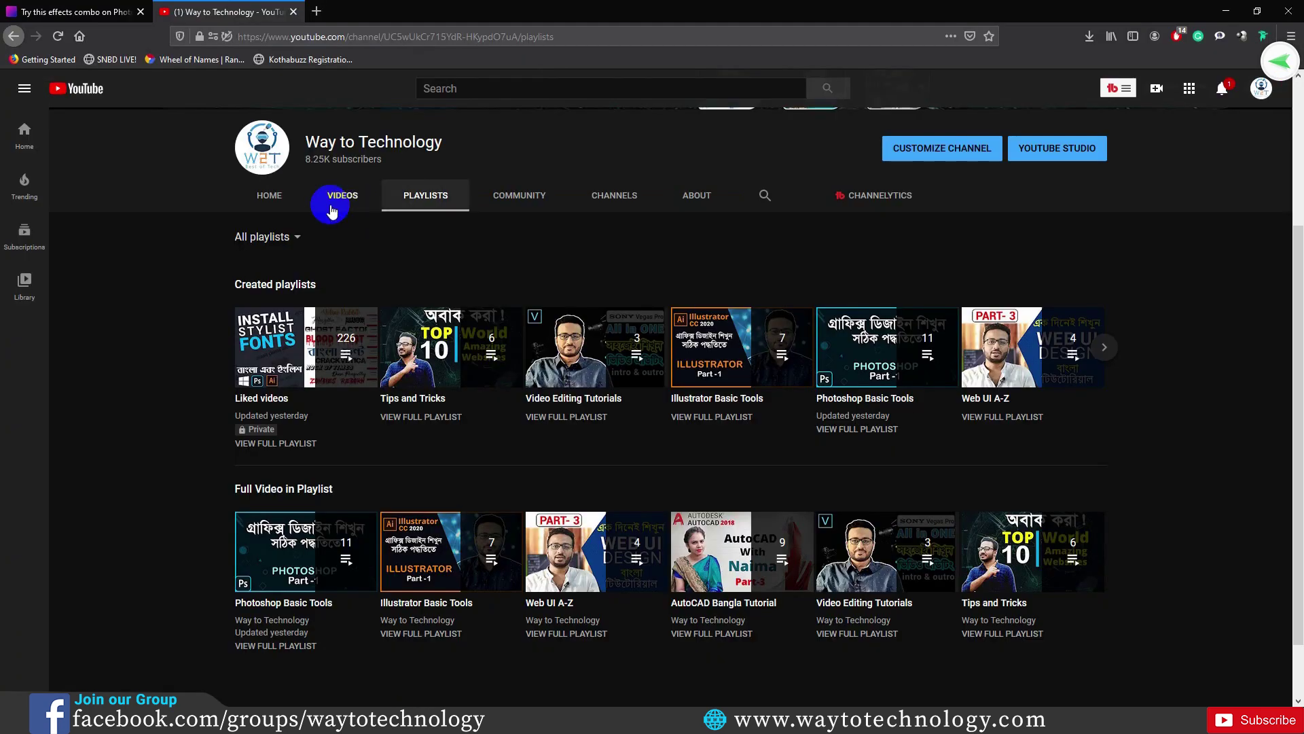
Search the web for 'photo lab' in a new tab and open the photolab.me site.
left_click(53, 6)
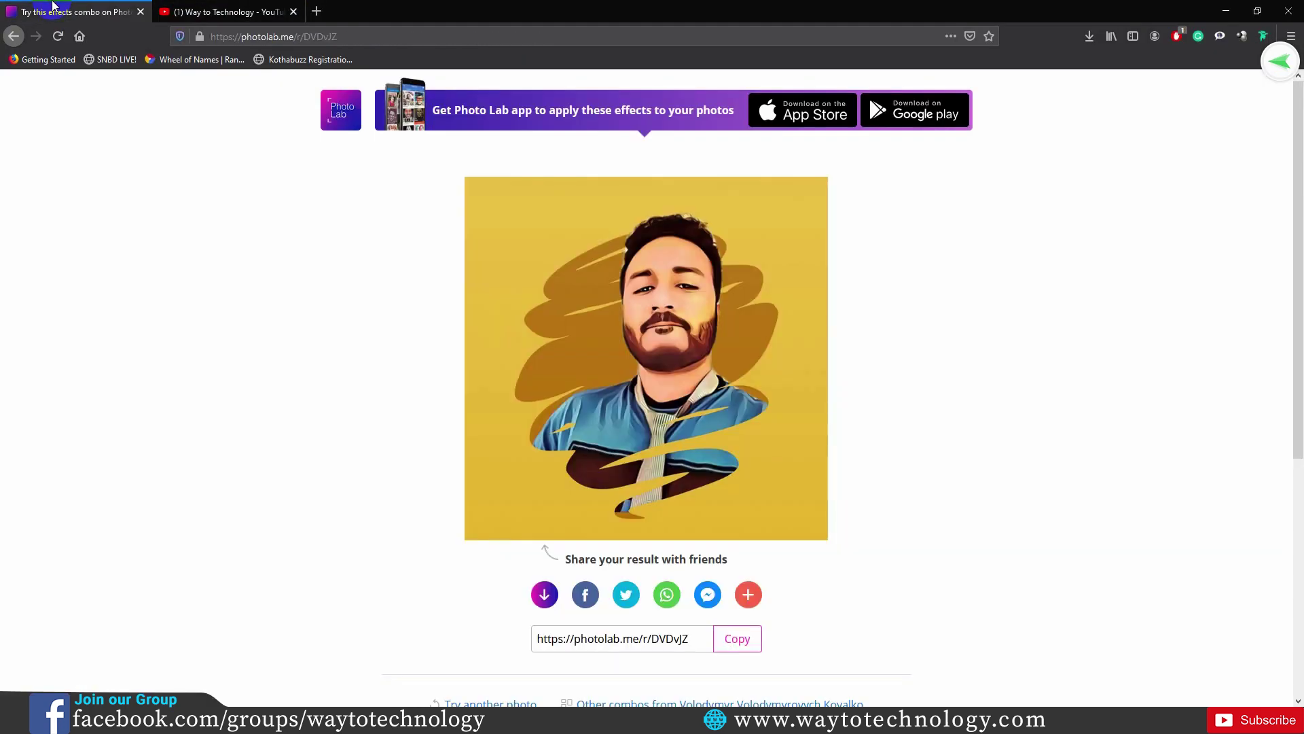
left_click(315, 11)
left_click(569, 269)
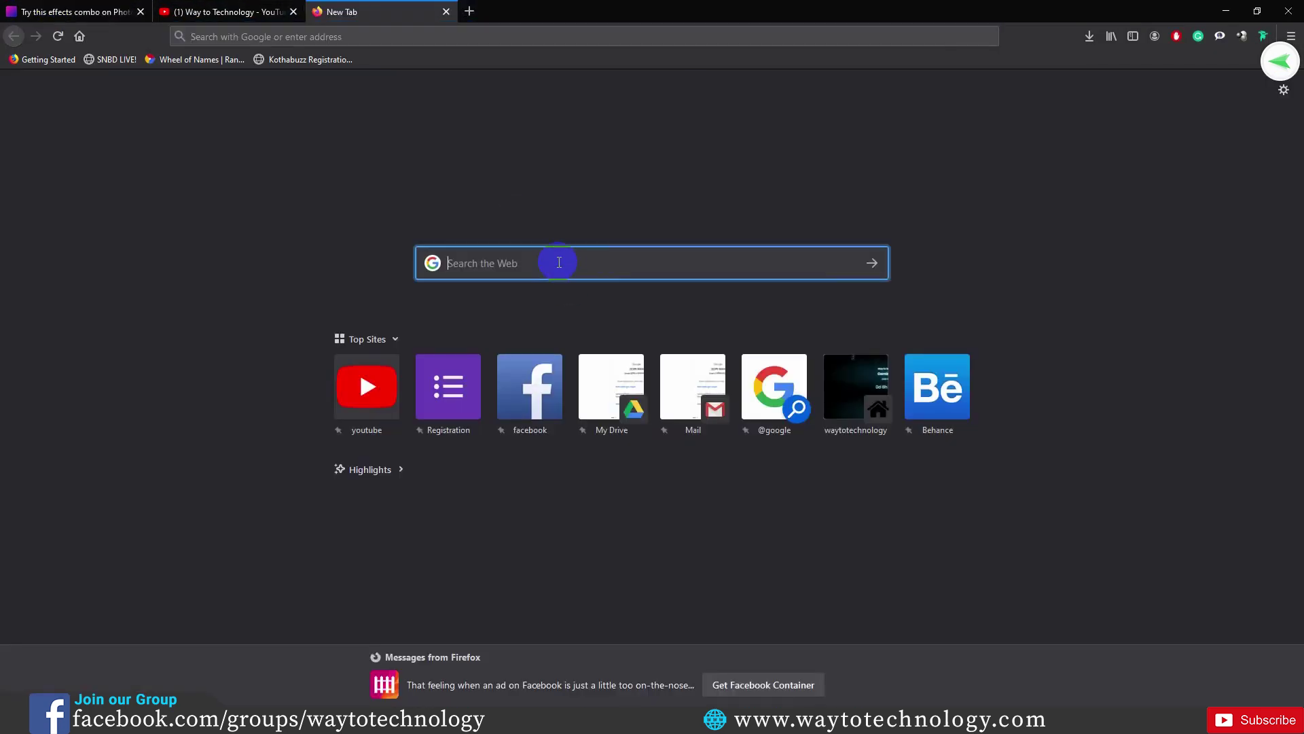
type("photo")
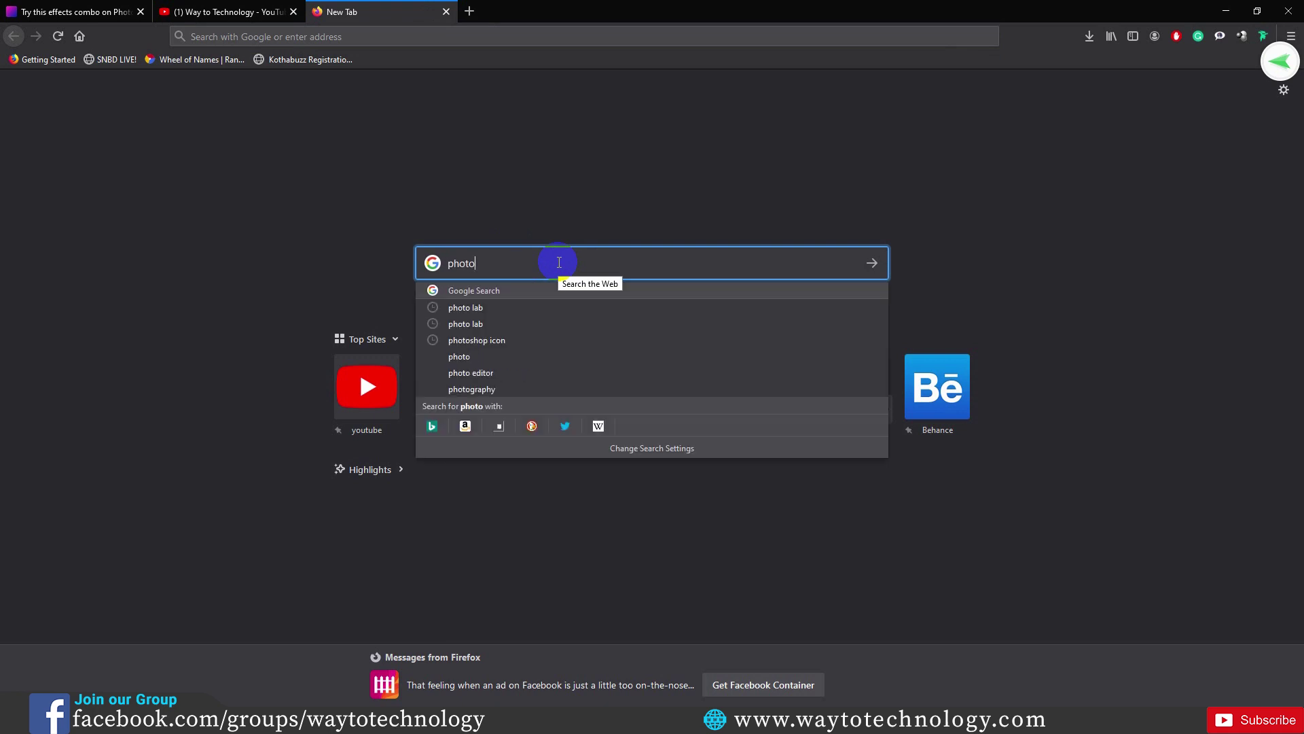
type(" lab")
key("Return")
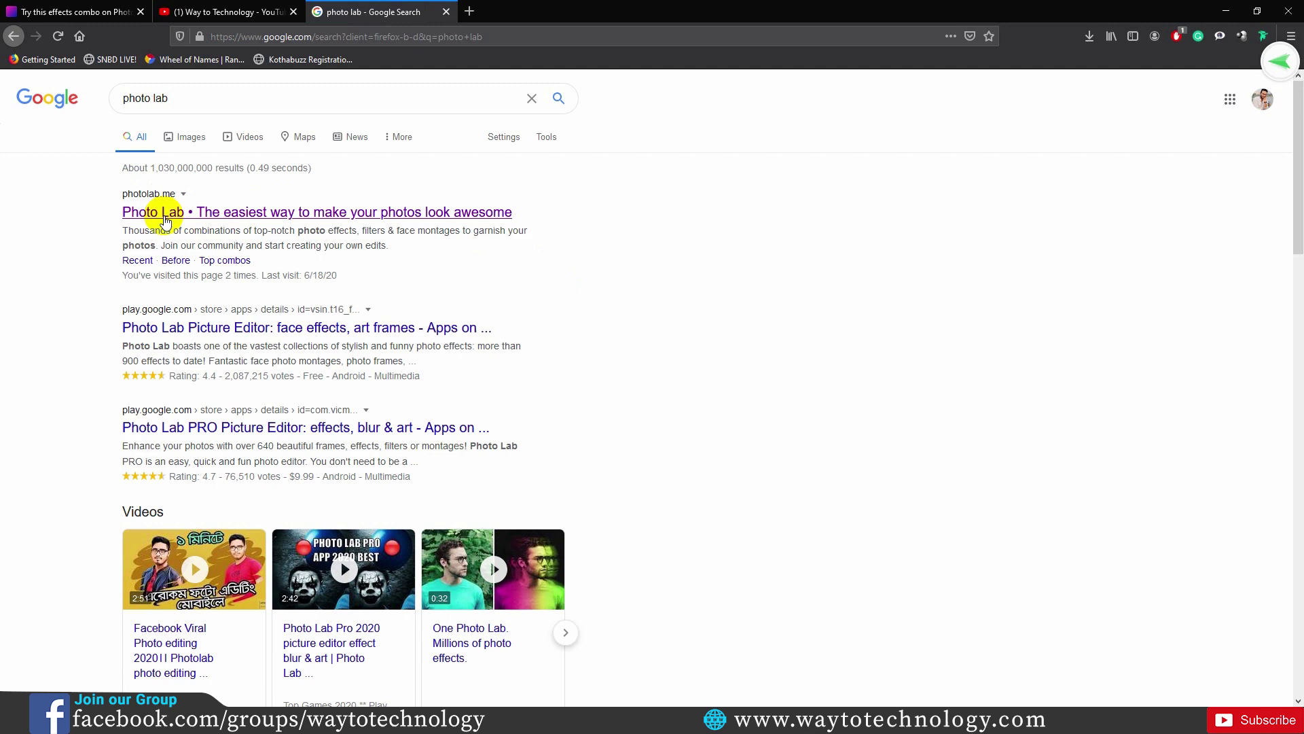
left_click(164, 217)
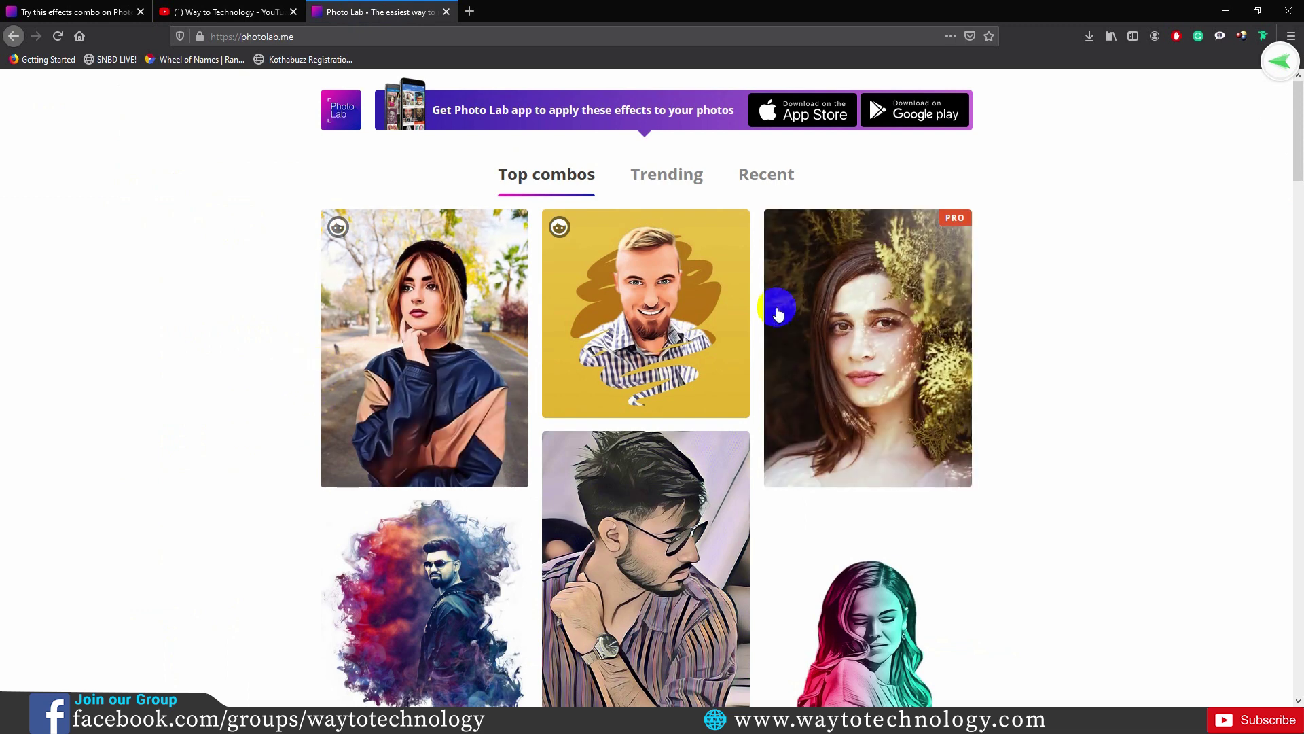
Open the trending yellow scribble combo with the red T-shirt.
left_click(672, 178)
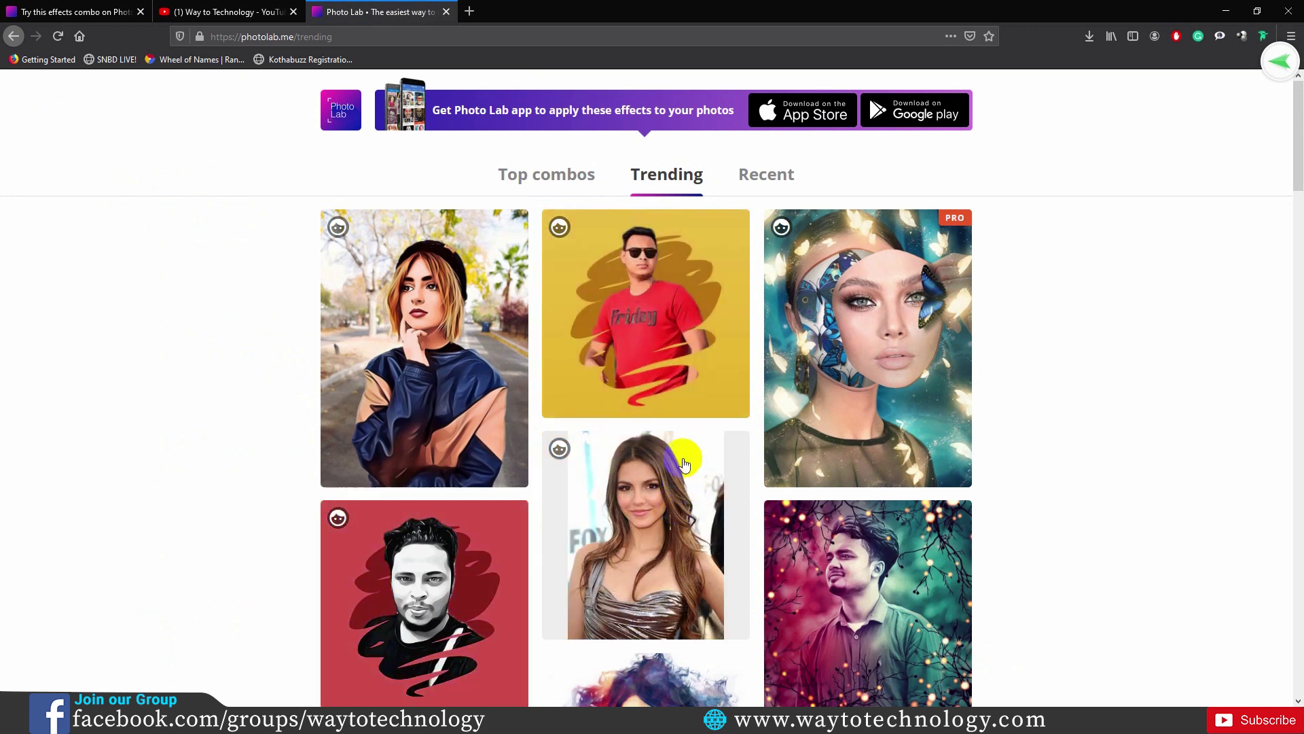
left_click(643, 326)
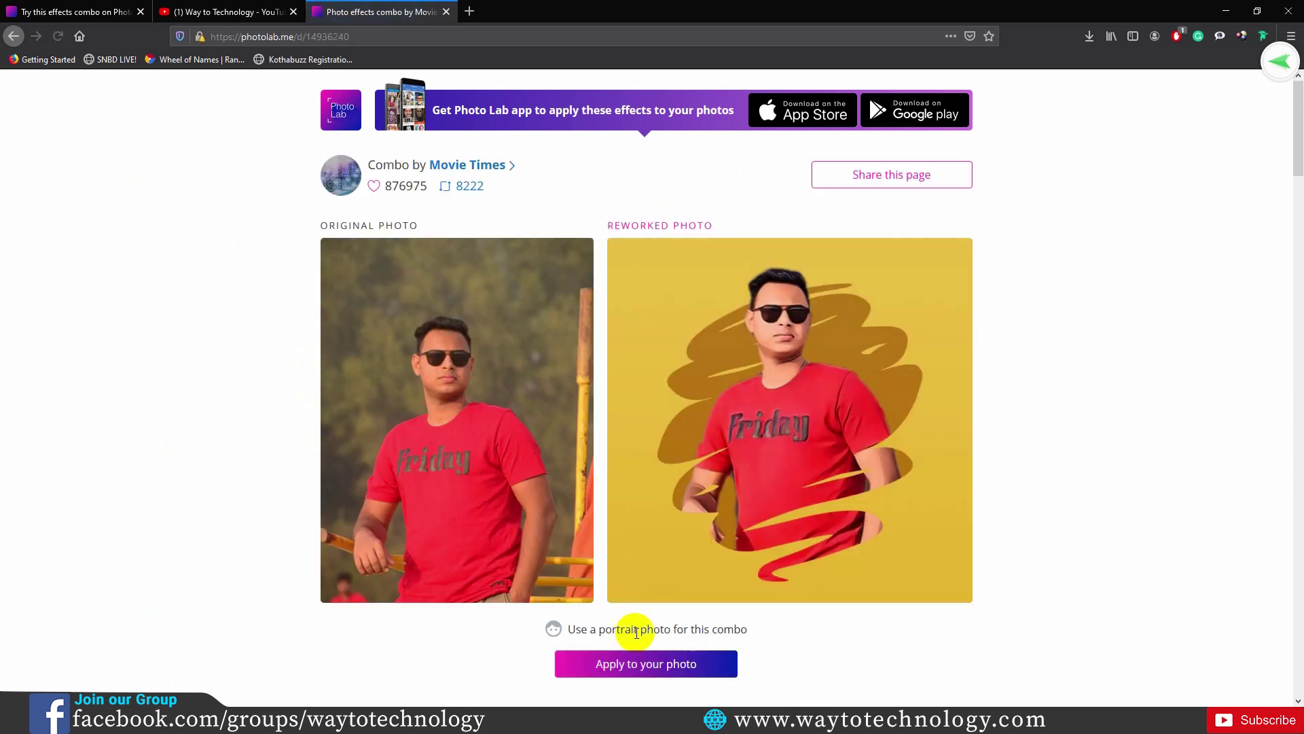
Apply the combo to IMG_20200203_014650_469.jpg with a square crop.
left_click(642, 675)
scroll(401, 264, "down", 2)
scroll(409, 255, "down", 2)
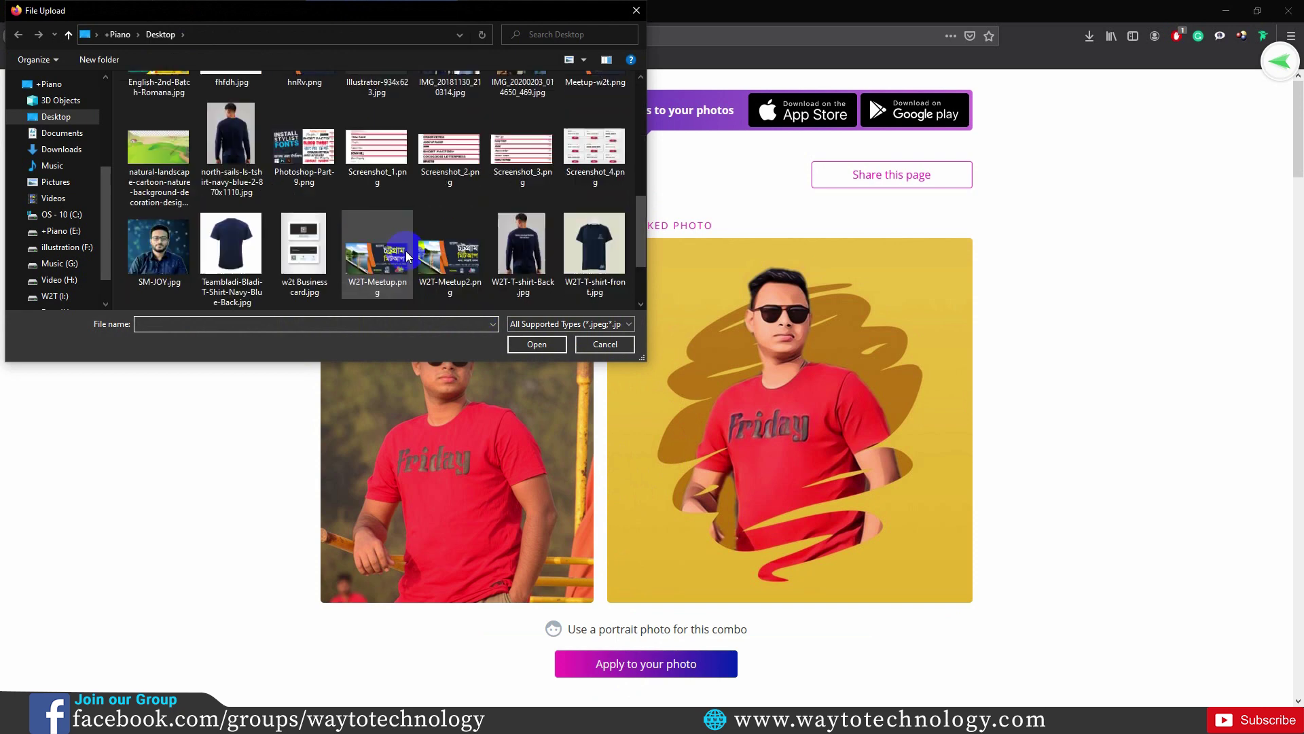
scroll(407, 254, "up", 2)
left_click(522, 219)
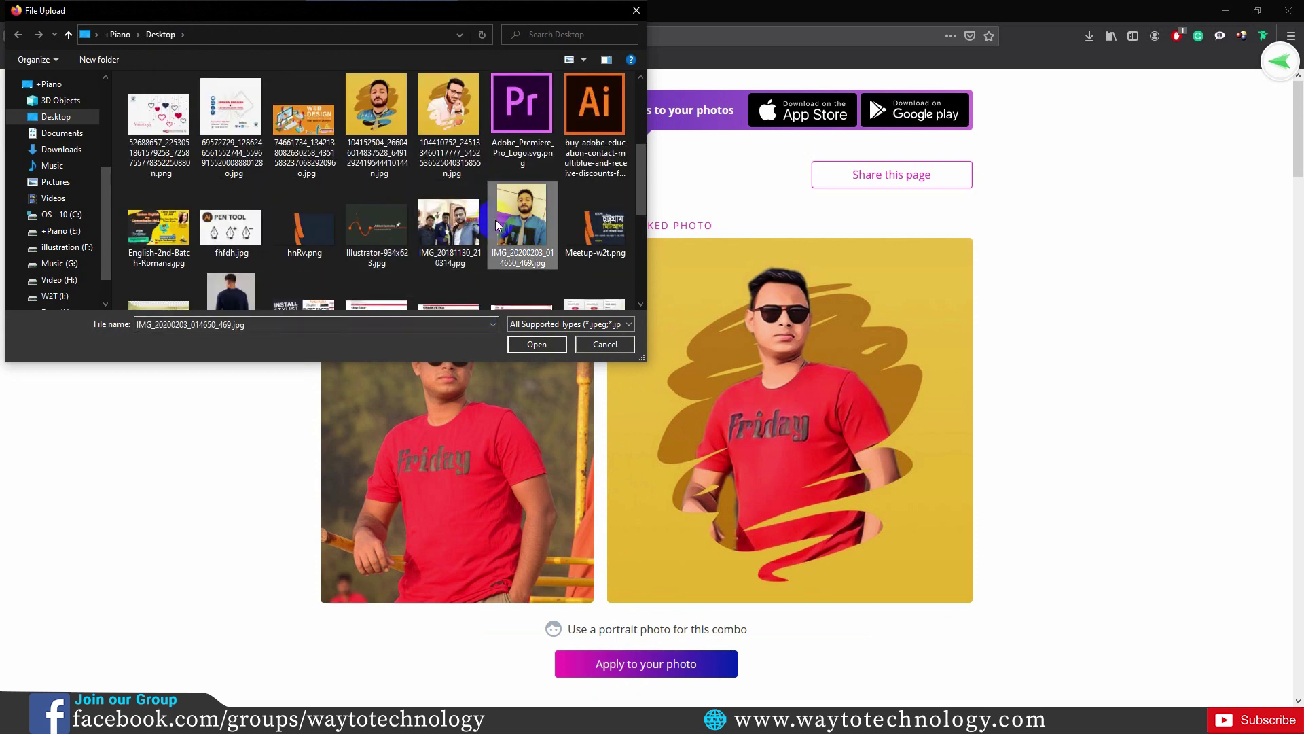
left_click(528, 345)
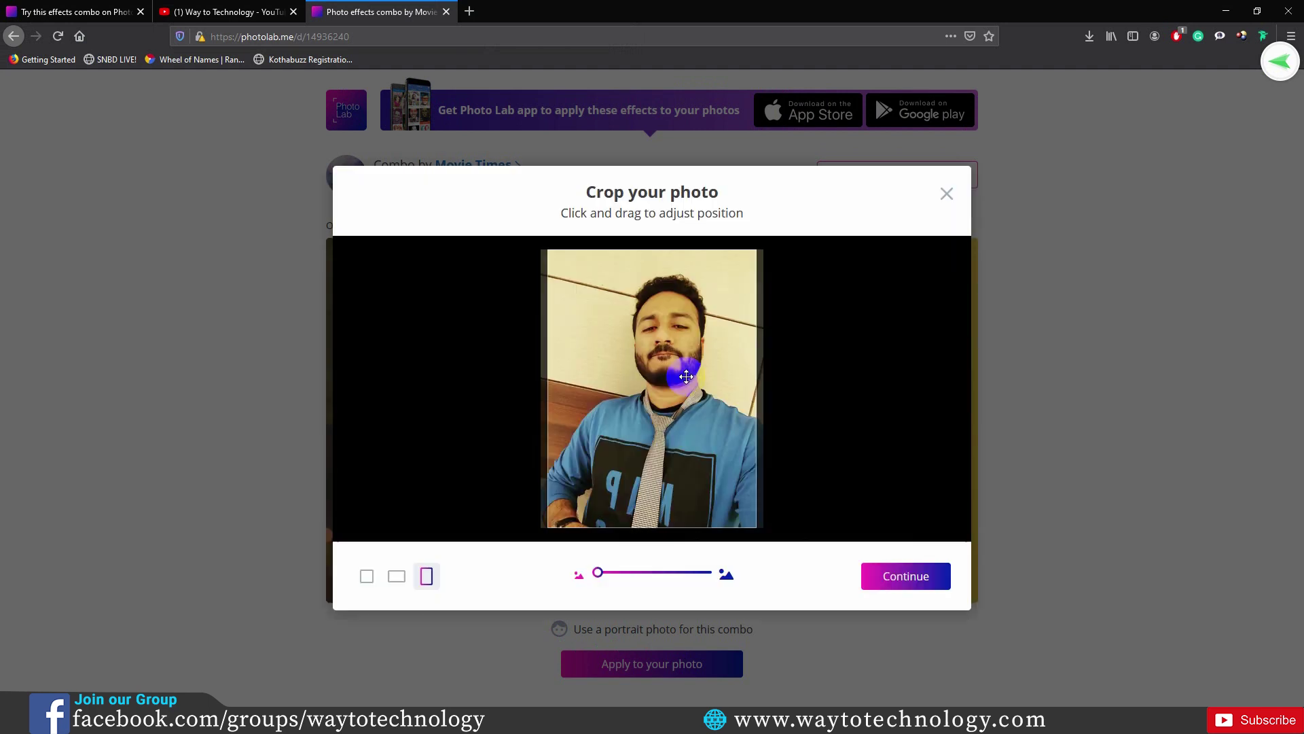
left_click_drag(686, 377, 705, 422)
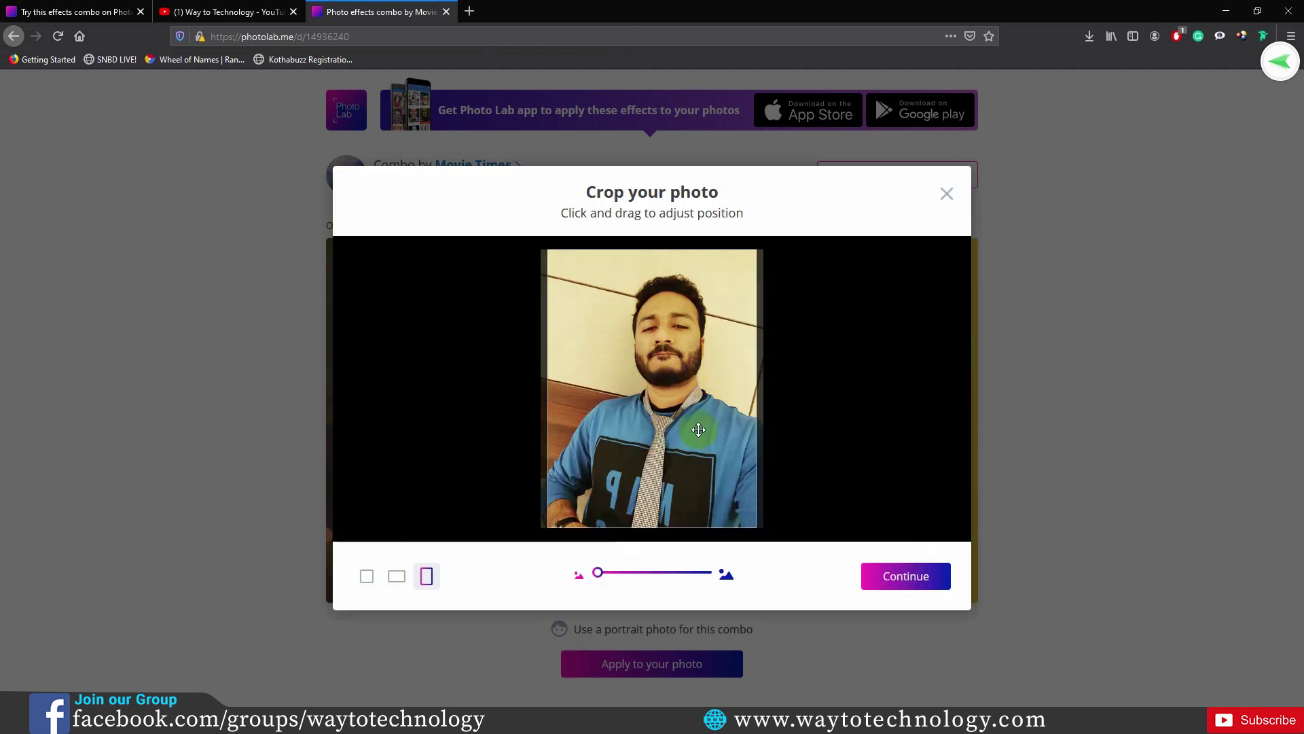
left_click(398, 576)
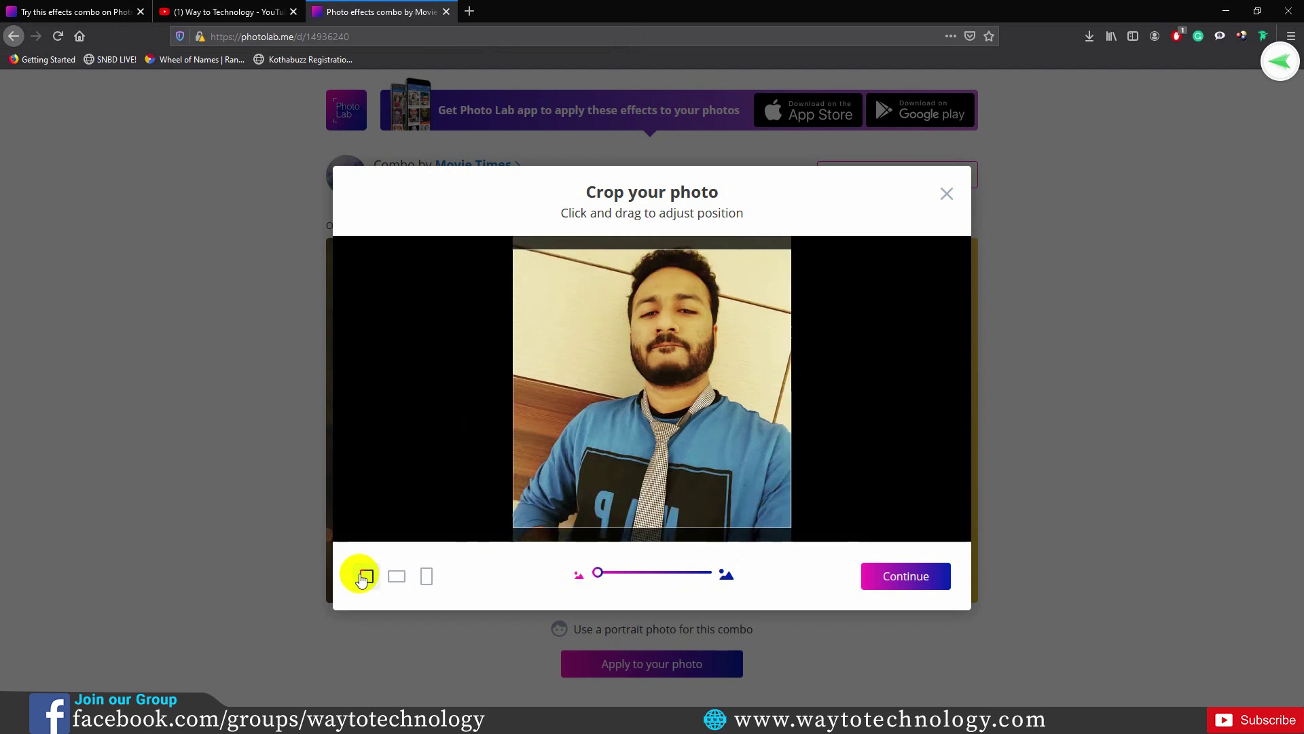
left_click_drag(751, 381, 749, 400)
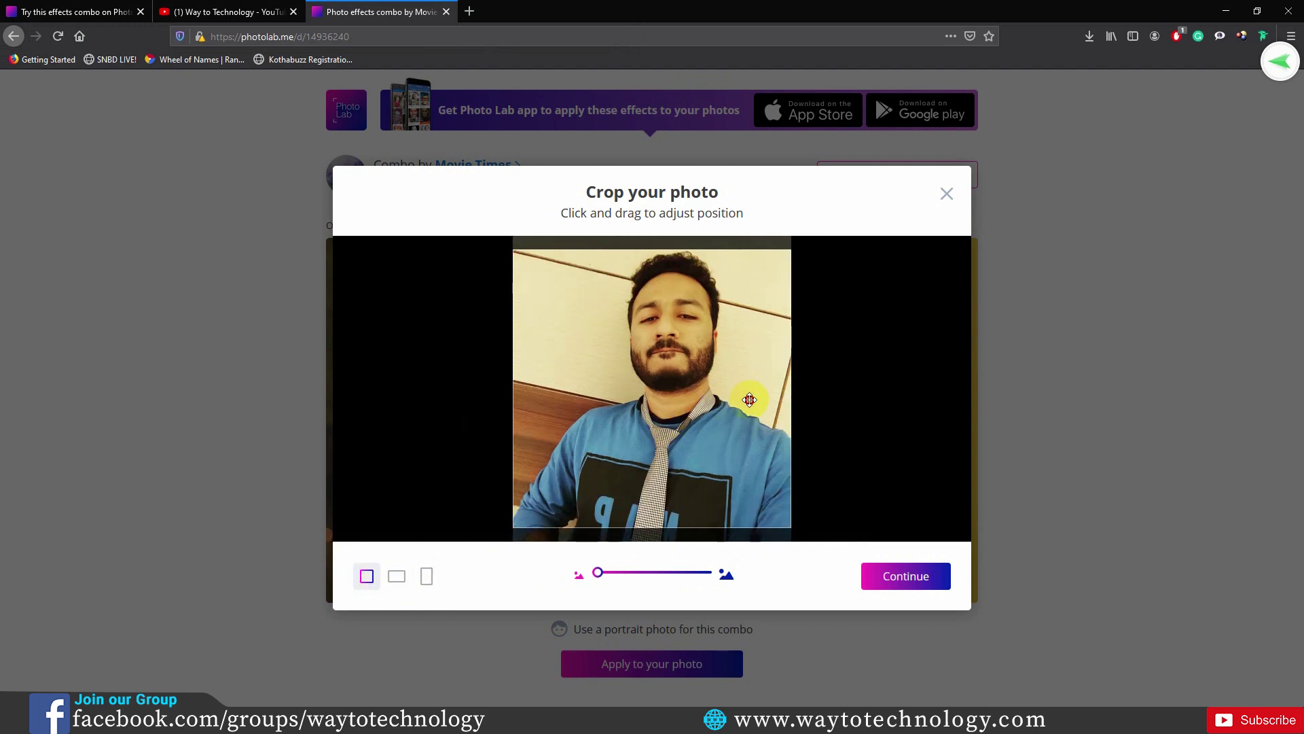
left_click(910, 574)
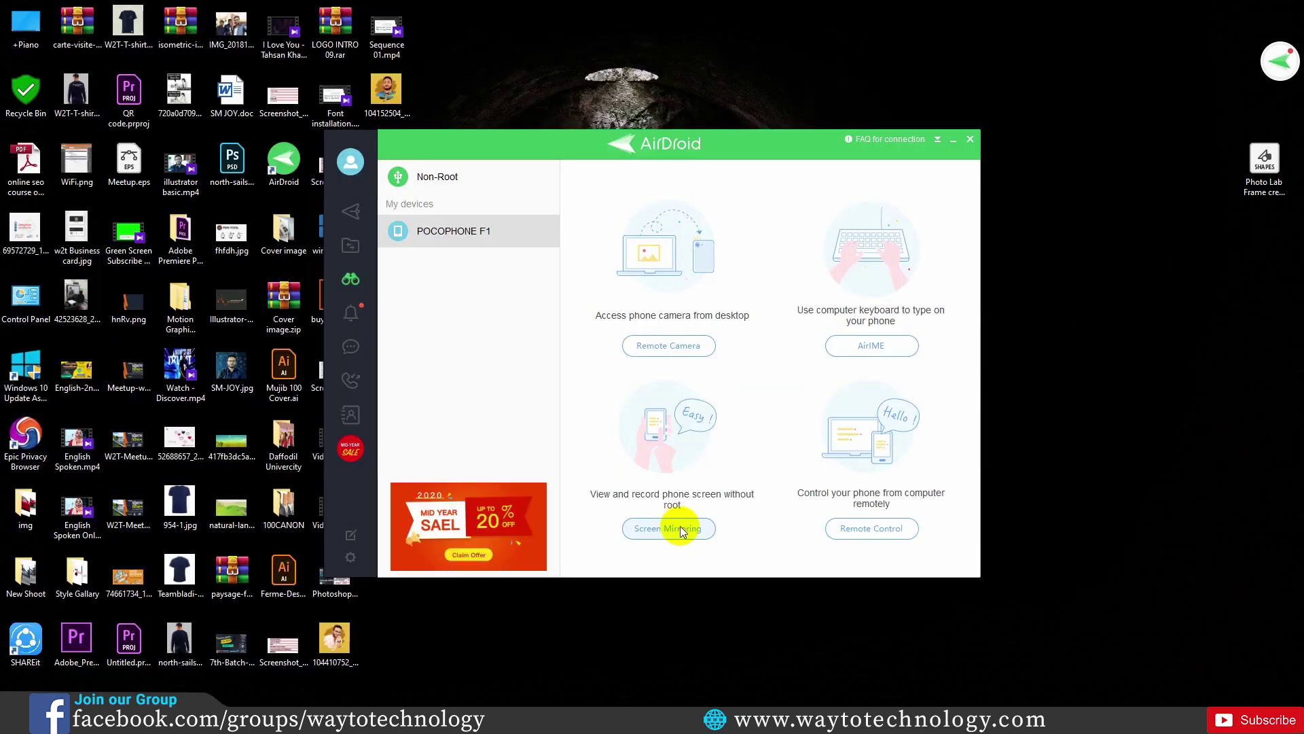
Mirror the phone screen to the desktop and open Google Play Store.
left_click(681, 530)
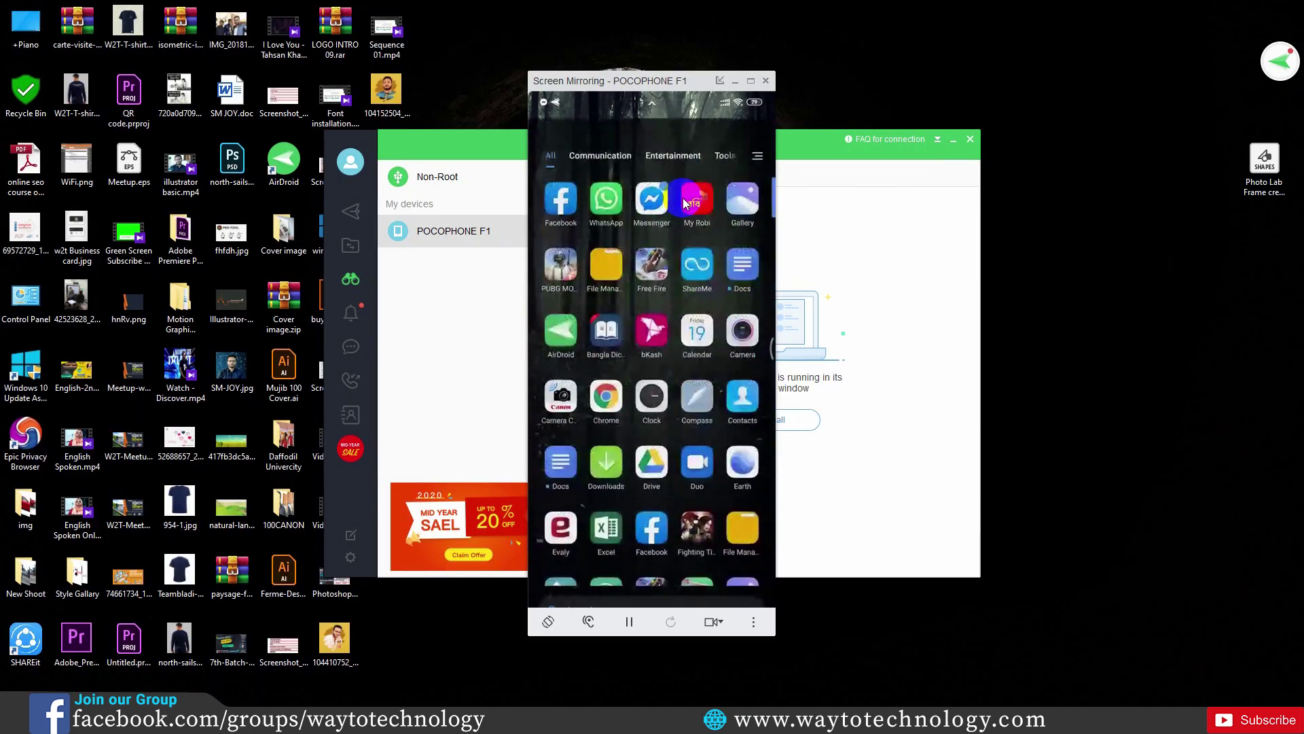
scroll(681, 203, "down", 1)
scroll(686, 197, "down", 2)
scroll(686, 197, "down", 2)
scroll(686, 202, "down", 2)
scroll(686, 197, "down", 2)
left_click(694, 185)
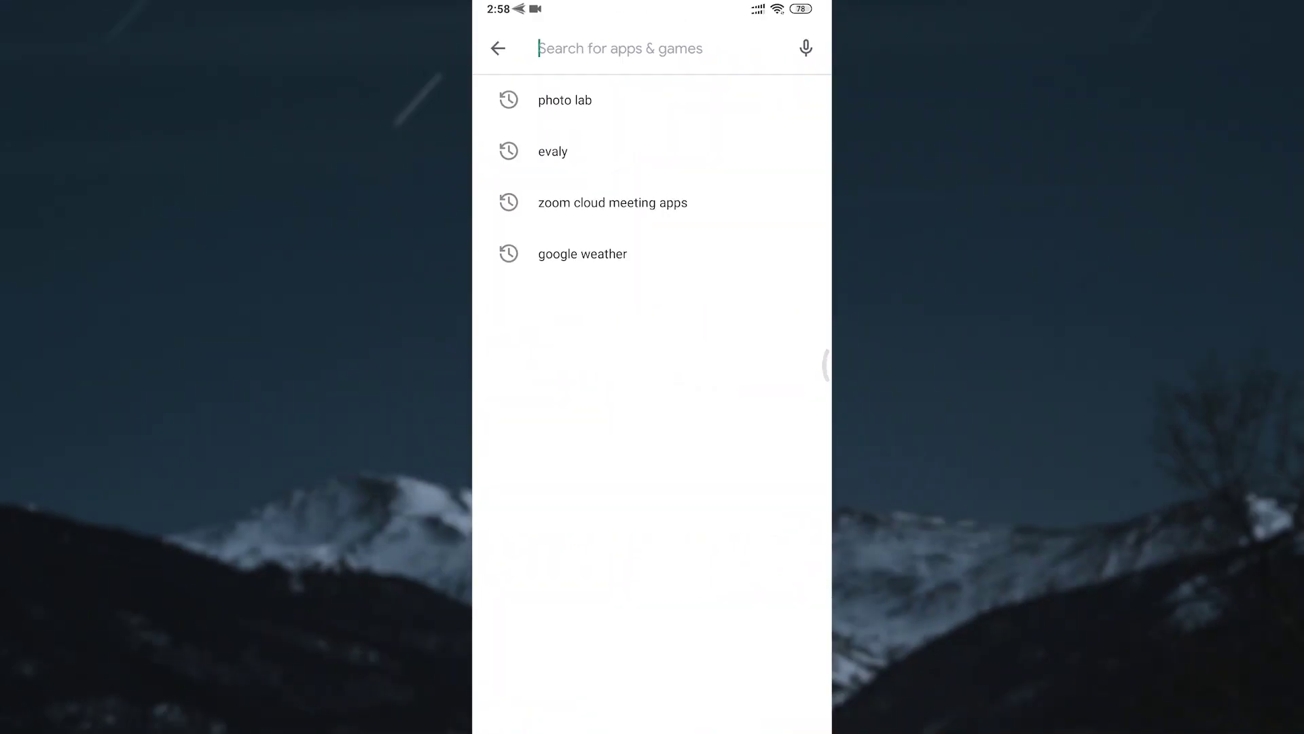
Find 'photo lab' in Google Play, launch the Photo Lab app, and dismiss the foodpanda ad.
type("photo")
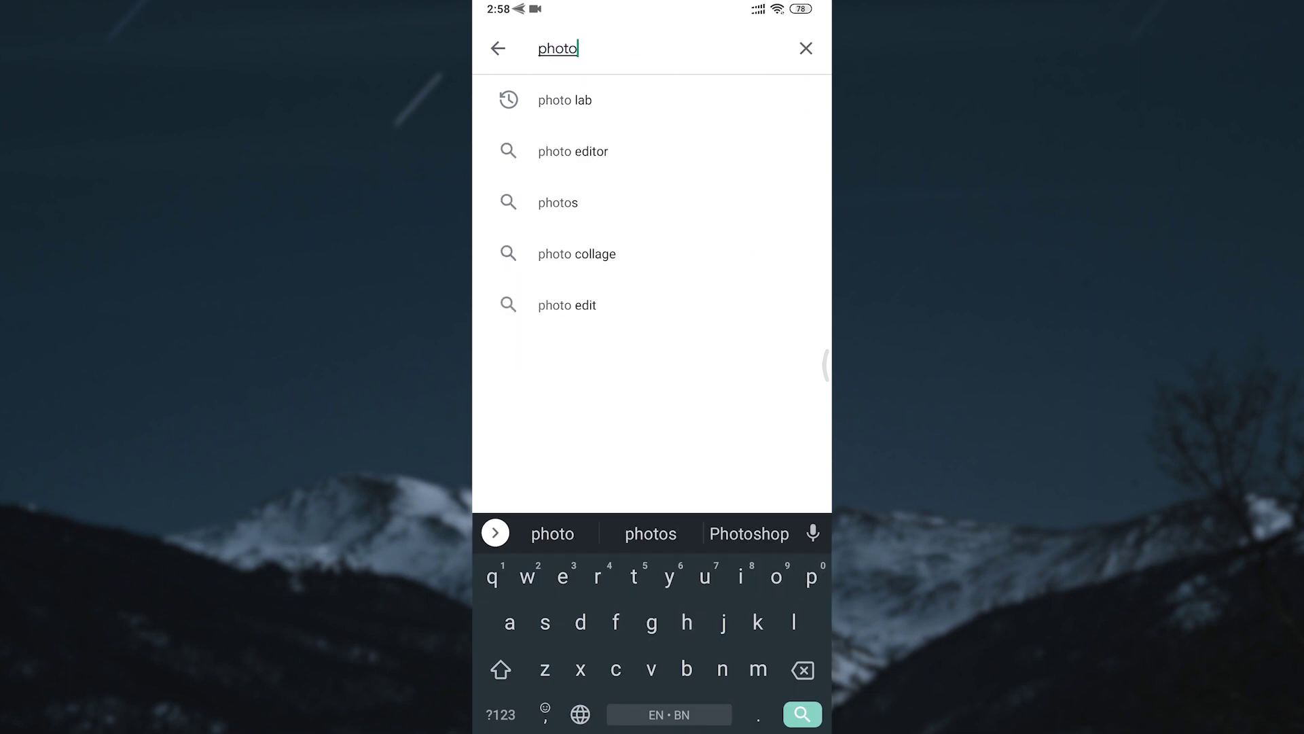
left_click(564, 100)
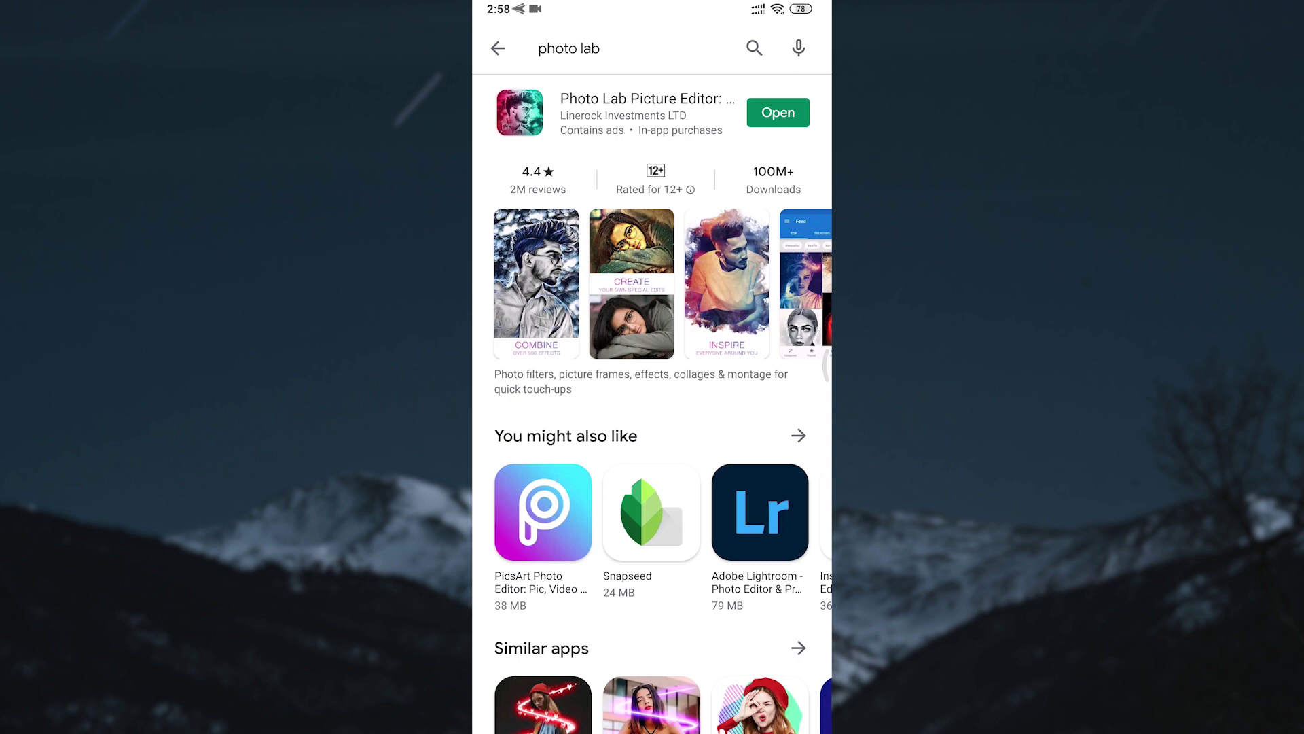
left_click(778, 112)
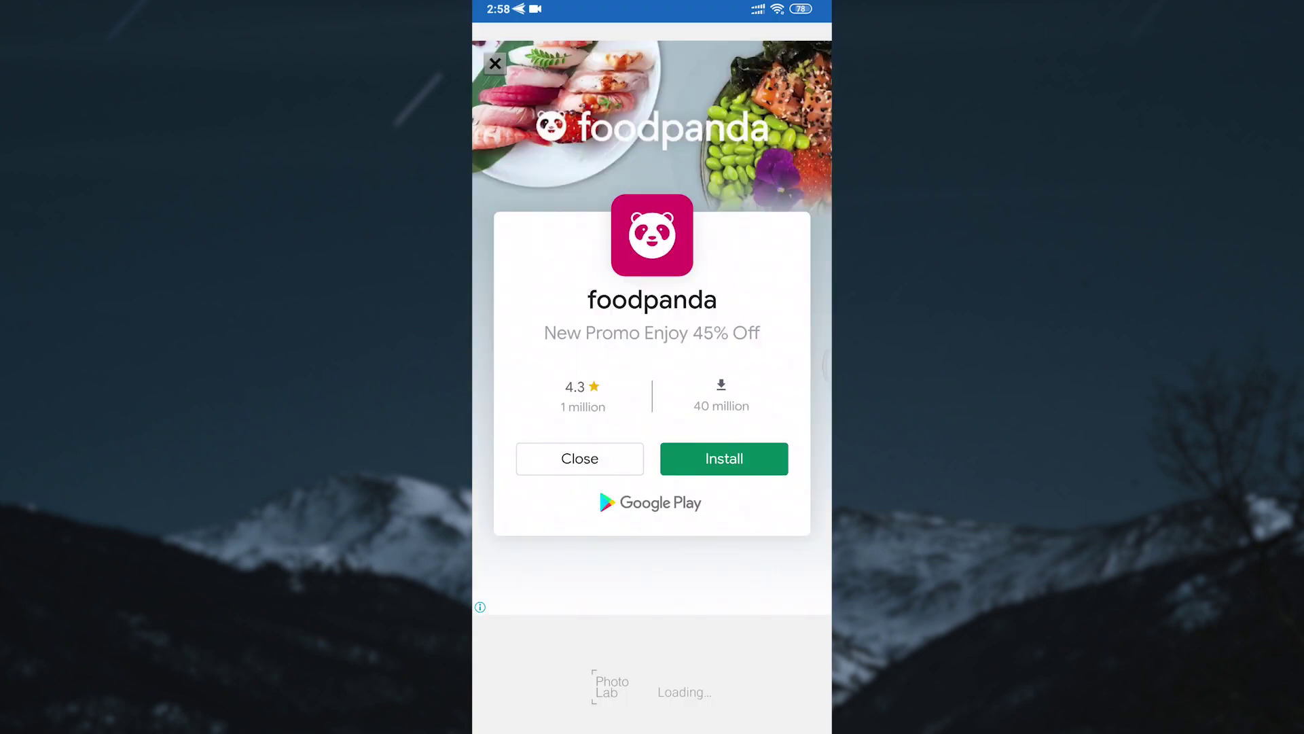
left_click(583, 465)
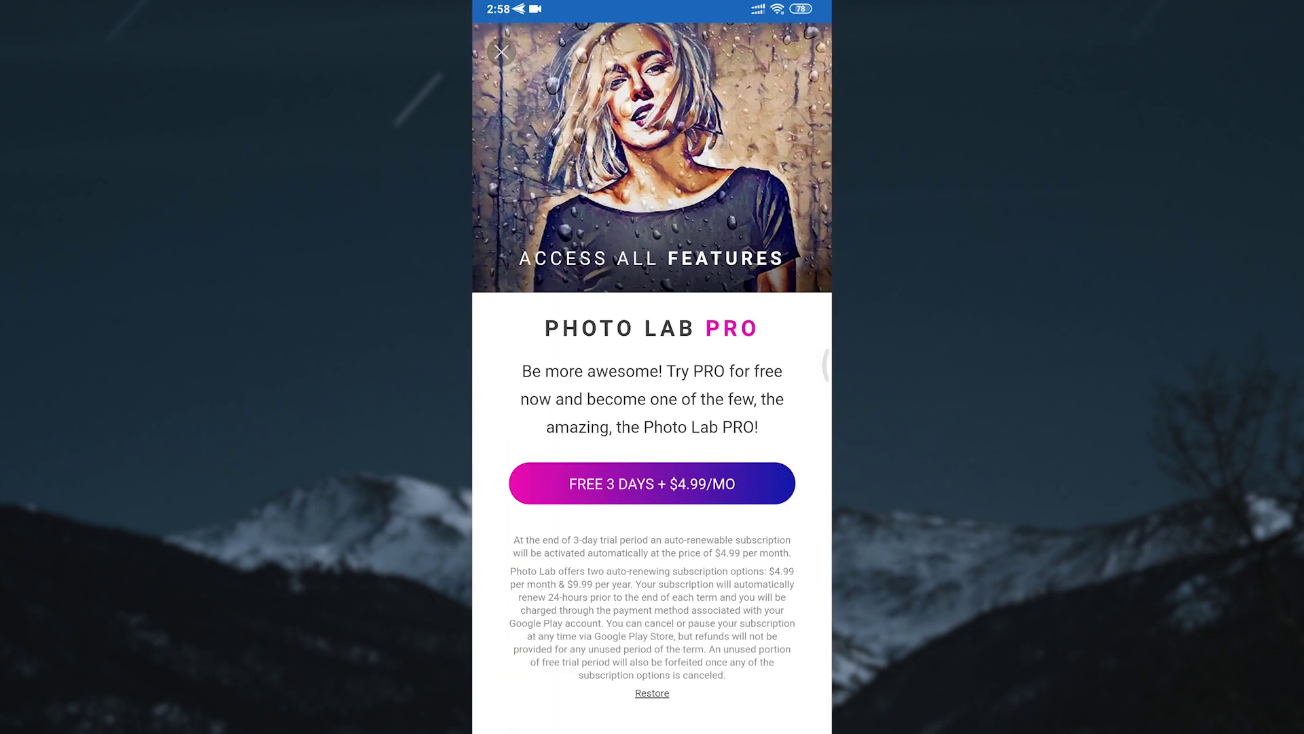
Apply the trending yellow 'Friday' scribble combo to the seated-man photo, skipping the PRO offer and ads.
left_click(501, 51)
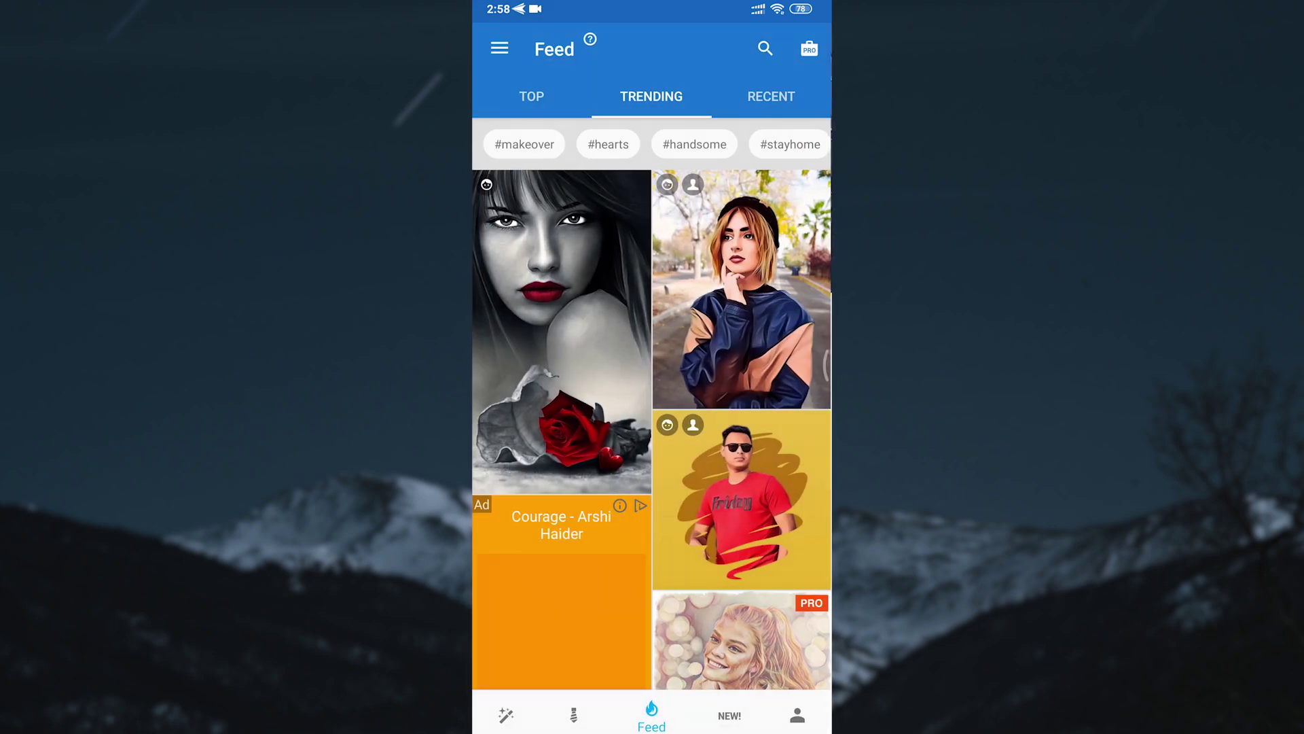
left_click(532, 96)
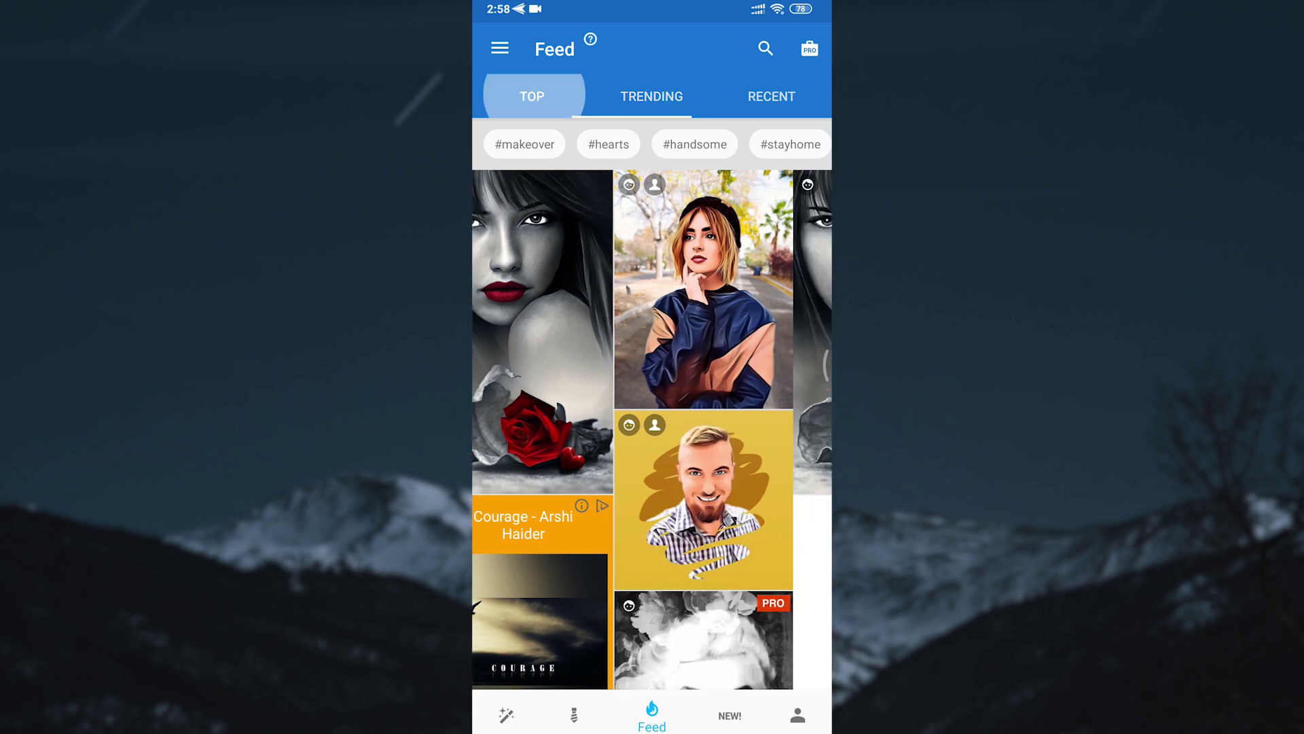
left_click(651, 95)
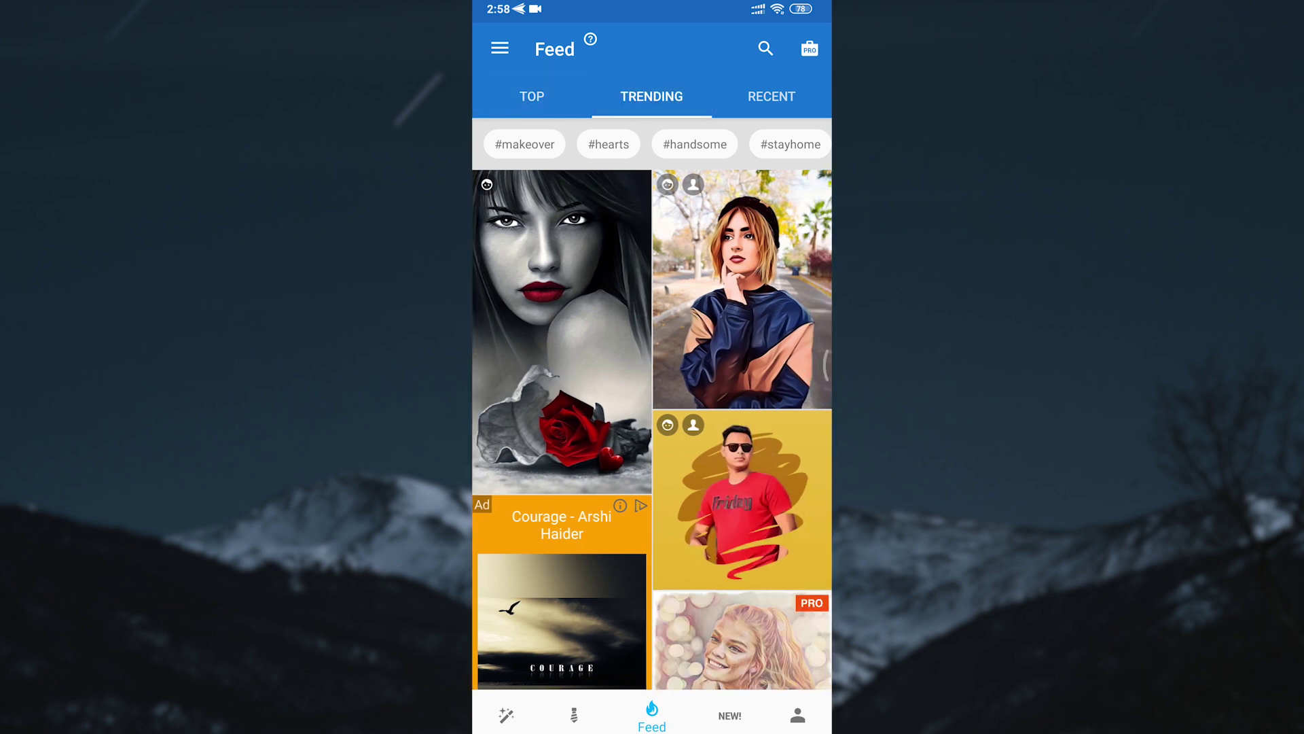
scroll(652, 408, "down", 2)
left_click(742, 397)
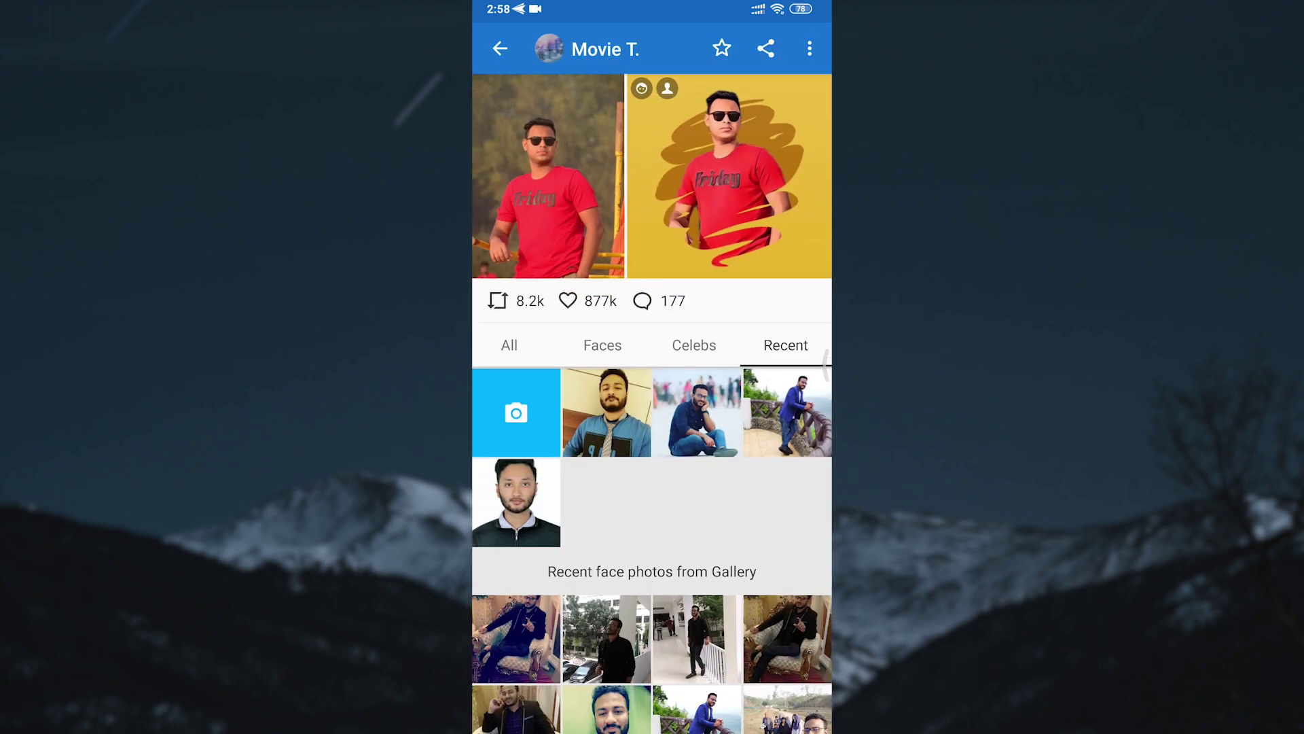
left_click(696, 413)
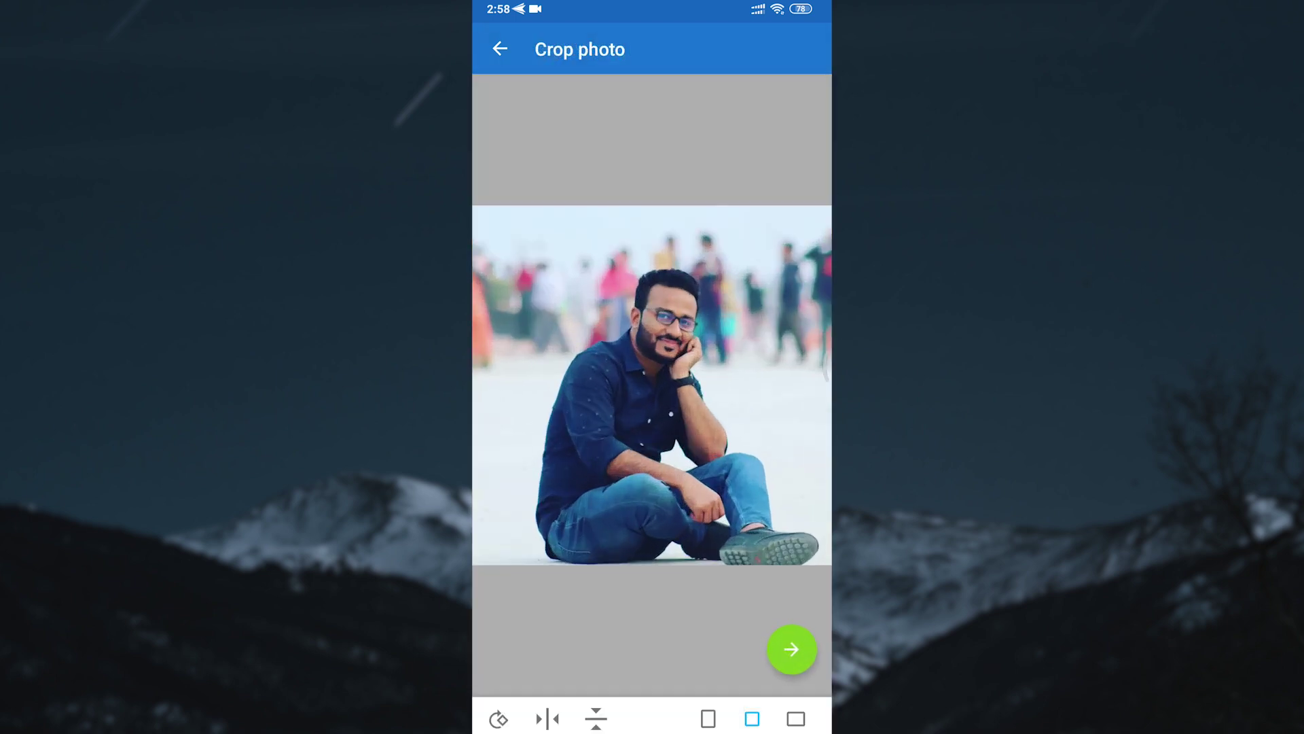
left_click(790, 649)
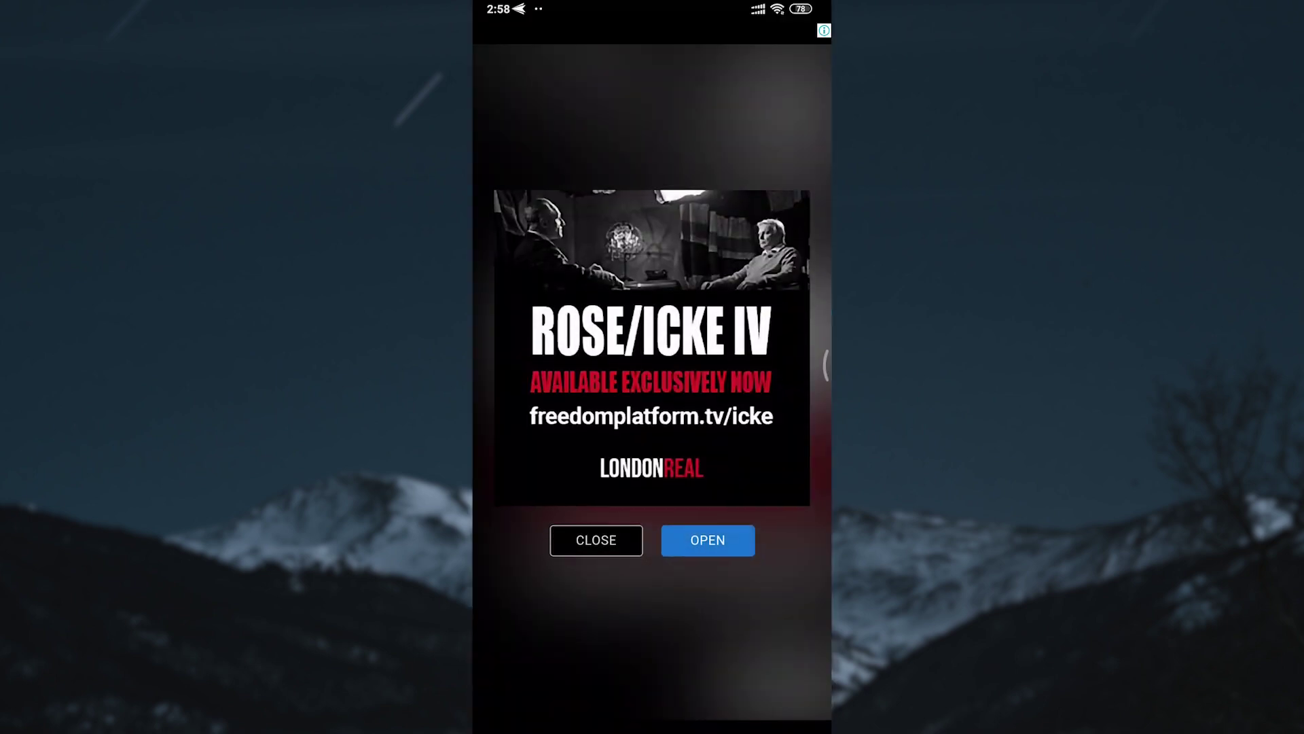
left_click(597, 539)
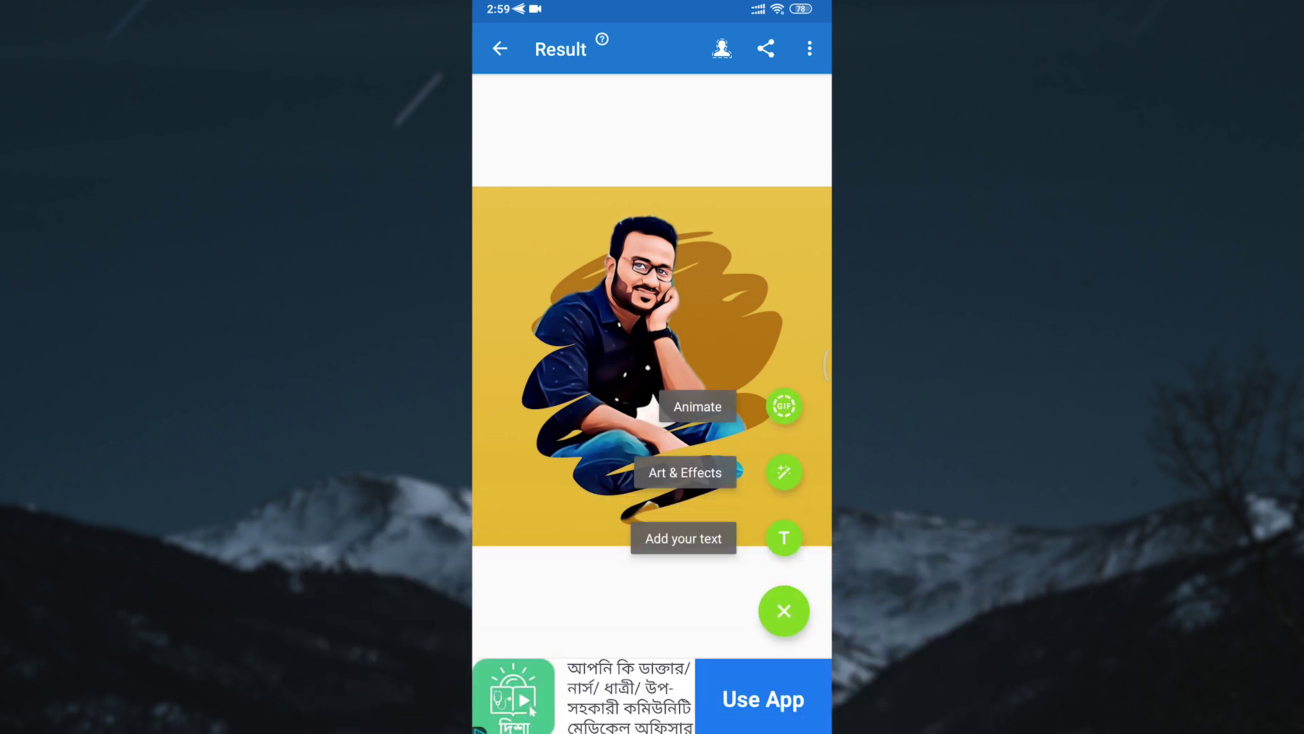
Collapse the floating menu and reveal the Save to device option.
left_click(784, 611)
left_click(809, 48)
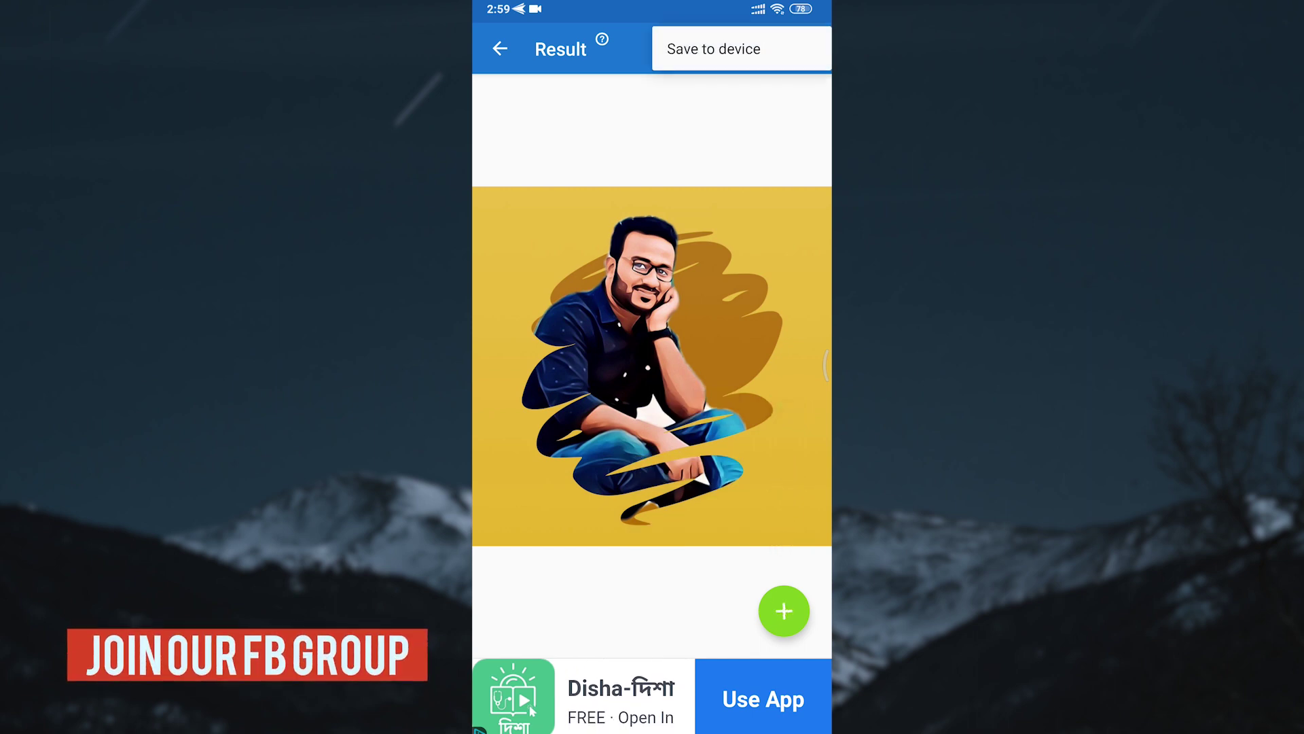